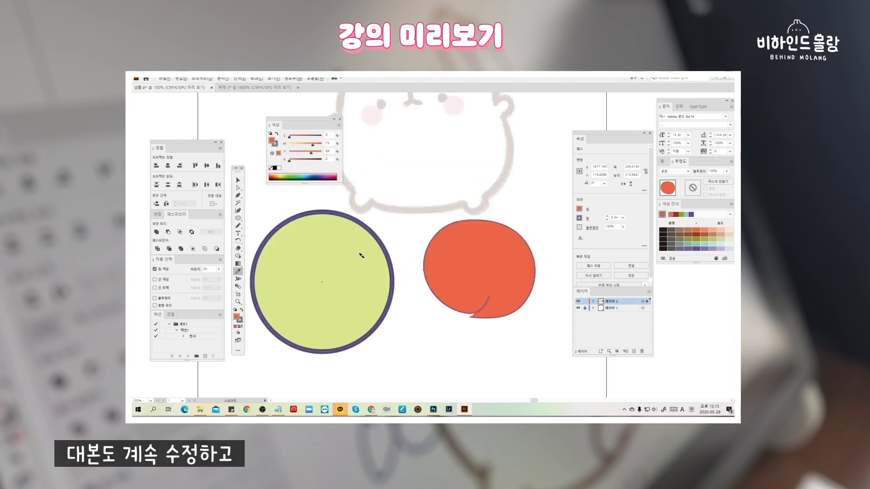
alt+click(362, 256)
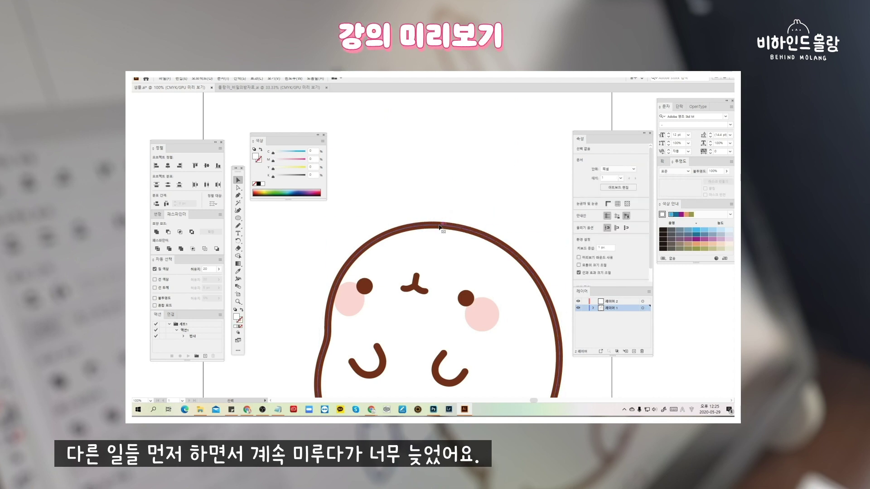
click(439, 226)
key(ctrl+v)
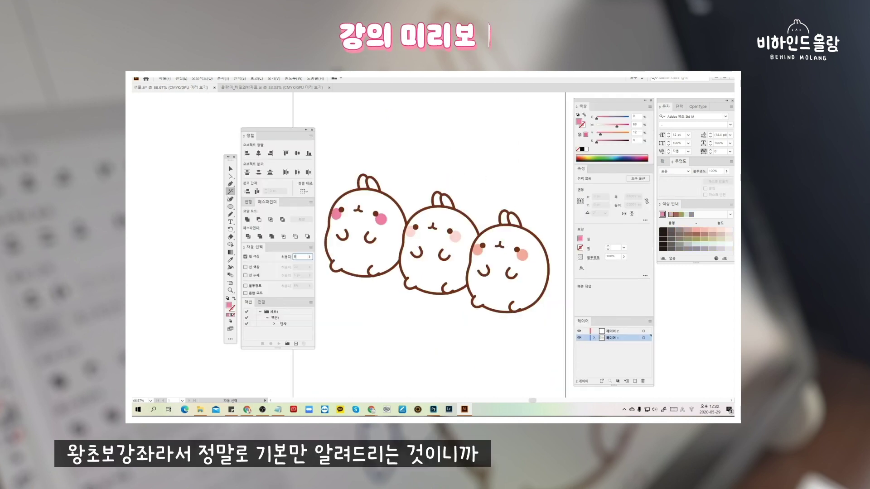
click(381, 220)
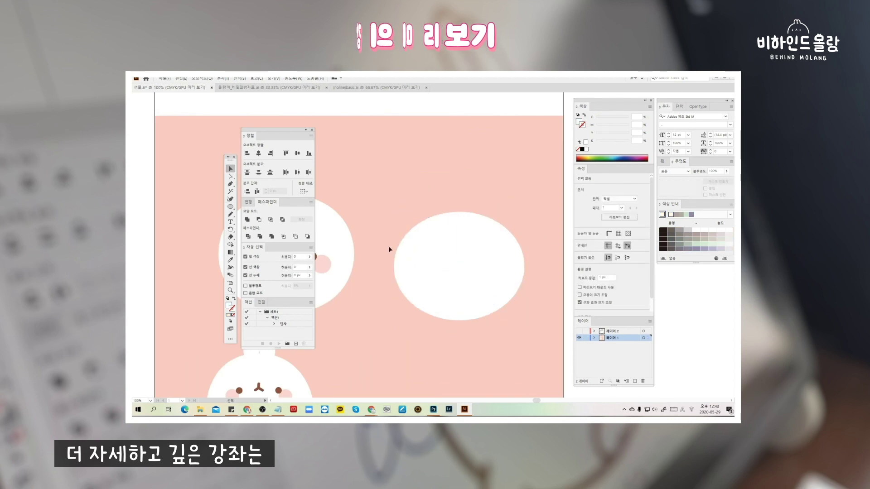
Reshape the white ellipse and the rounded square on the pink background with Direct Selection
key(a)
click(401, 249)
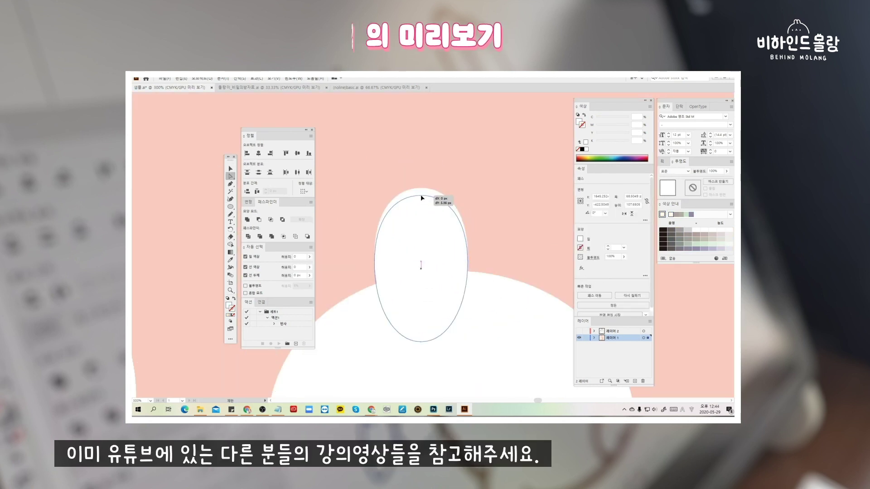
drag(429, 255, 491, 254)
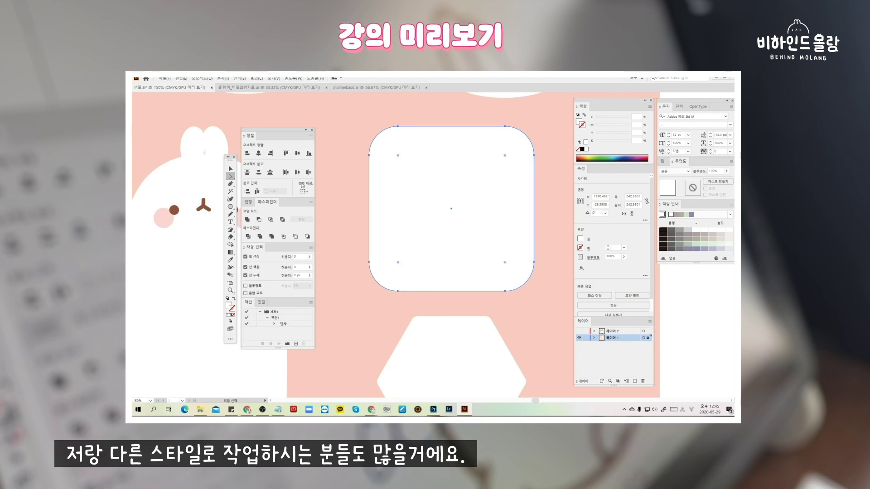
drag(370, 208, 339, 209)
mouse_move(436, 129)
mouse_down()
mouse_move(438, 194)
mouse_move(437, 125)
mouse_up()
key(shift+e)
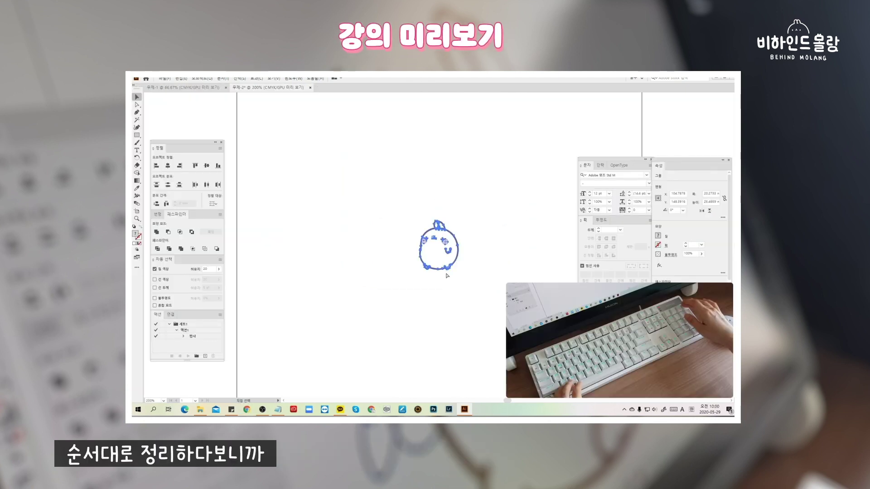
Fit the artboard in the window, return to 100% view and zoom in around the small rabbit
key(ctrl+0)
key(ctrl+1)
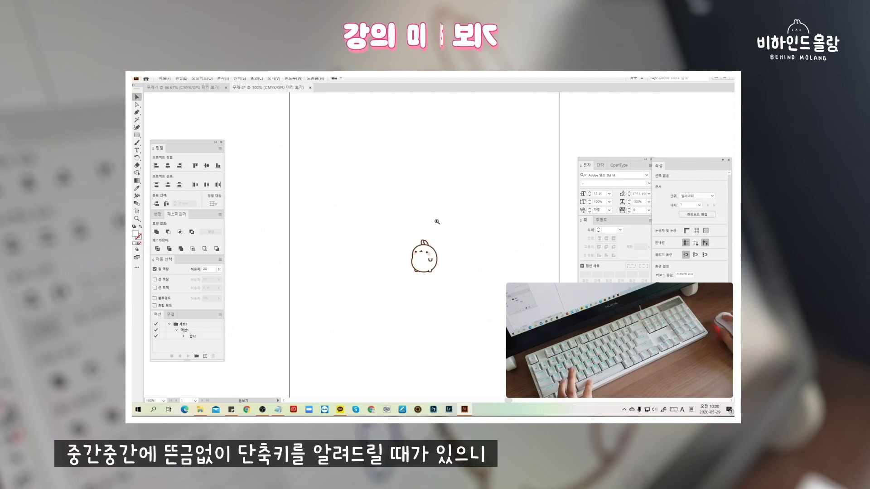
scroll(356, 252, down, 2)
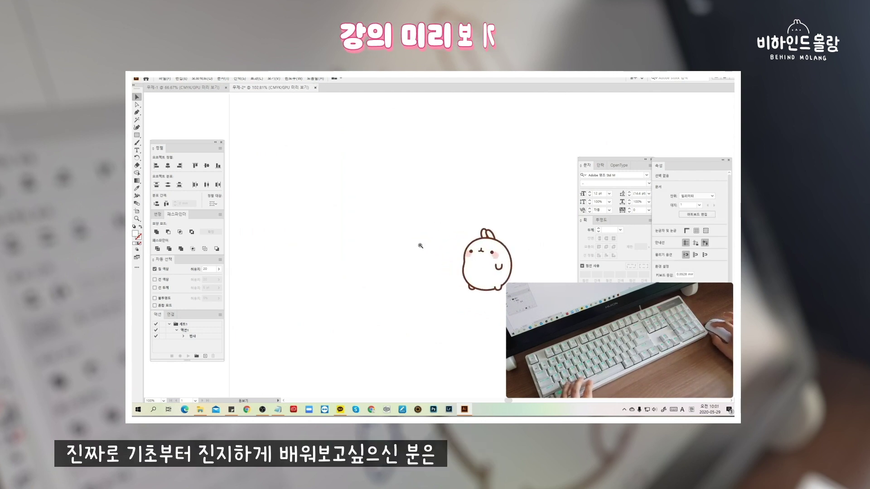
mouse_move(353, 221)
mouse_down()
mouse_move(480, 213)
mouse_move(352, 218)
mouse_up()
drag(448, 229, 557, 243)
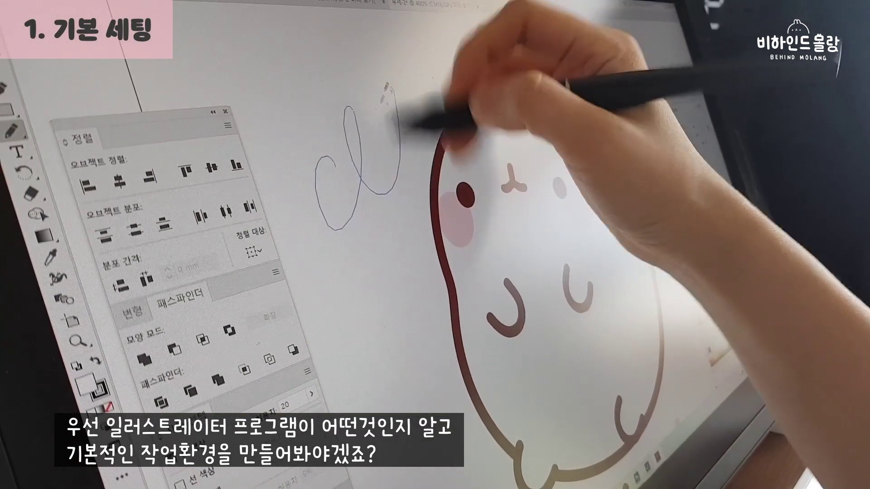
drag(399, 123, 509, 72)
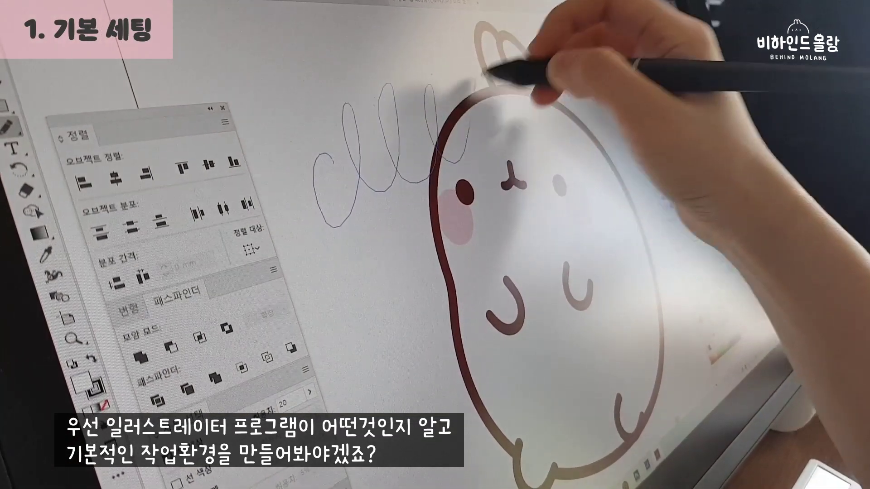
mouse_move(374, 240)
mouse_down()
mouse_move(443, 253)
mouse_move(462, 277)
mouse_move(489, 250)
mouse_move(519, 183)
mouse_up()
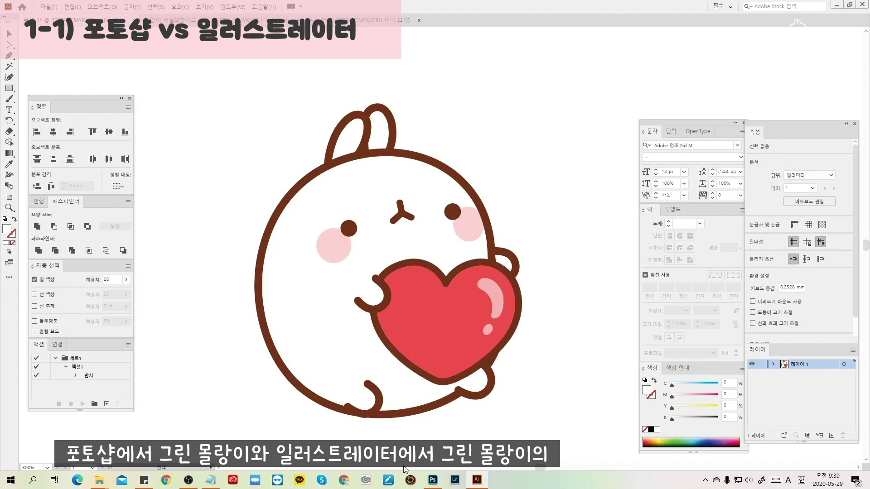
Switch between Illustrator and Photoshop to compare the two drawings of the rabbit holding a heart
key(alt+Tab)
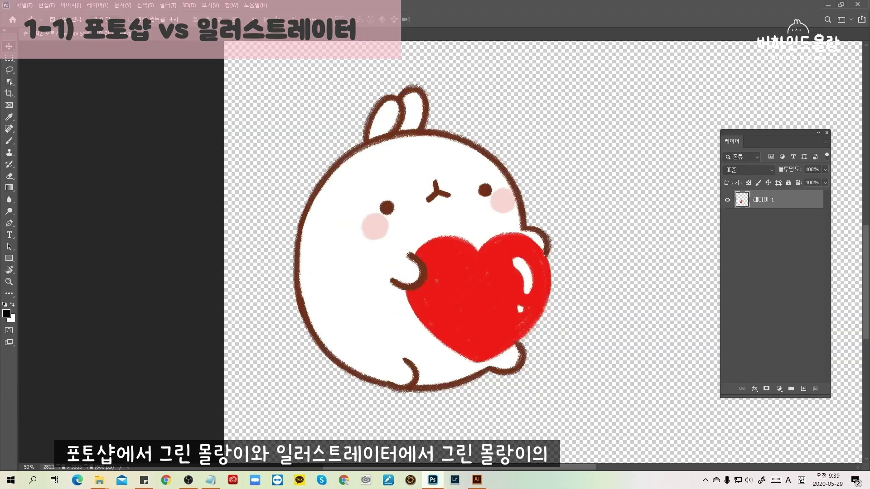
click(476, 480)
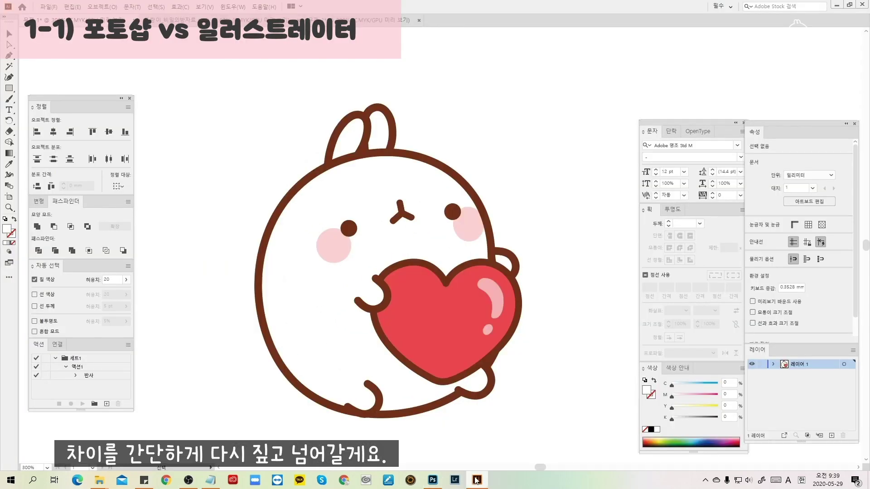
click(432, 481)
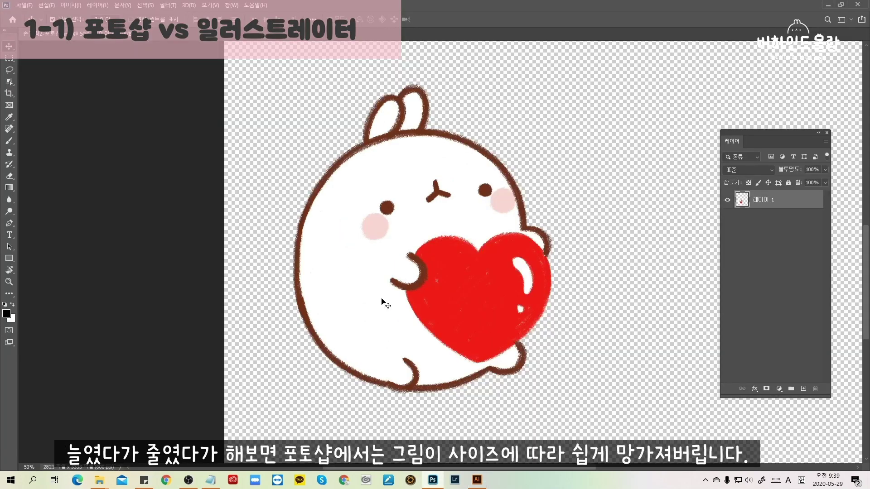
Scale the rabbit layer down and up repeatedly with Free Transform until it fills most of the canvas, and inspect its edges up close
scroll(385, 285, down, 2)
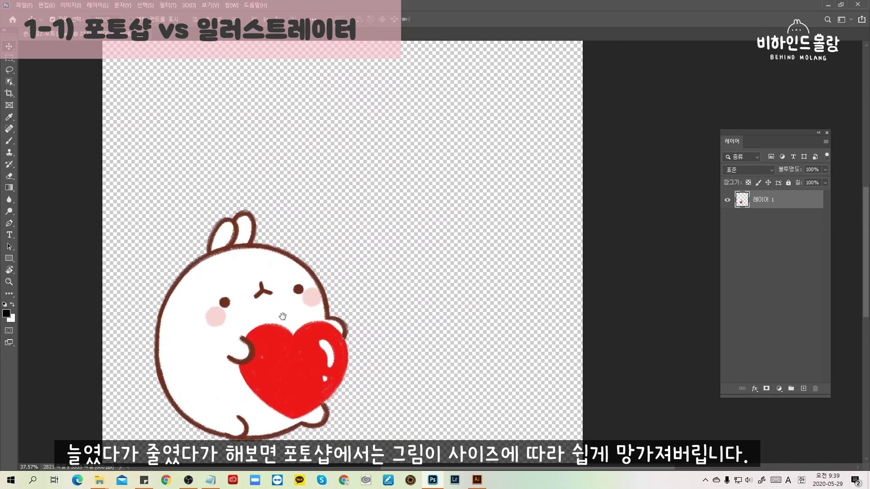
key(ctrl+t)
drag(336, 208, 589, 84)
key(Return)
scroll(501, 120, down, 2)
key(ctrl+t)
key(Return)
key(ctrl+t)
key(Return)
key(ctrl+t)
key(Return)
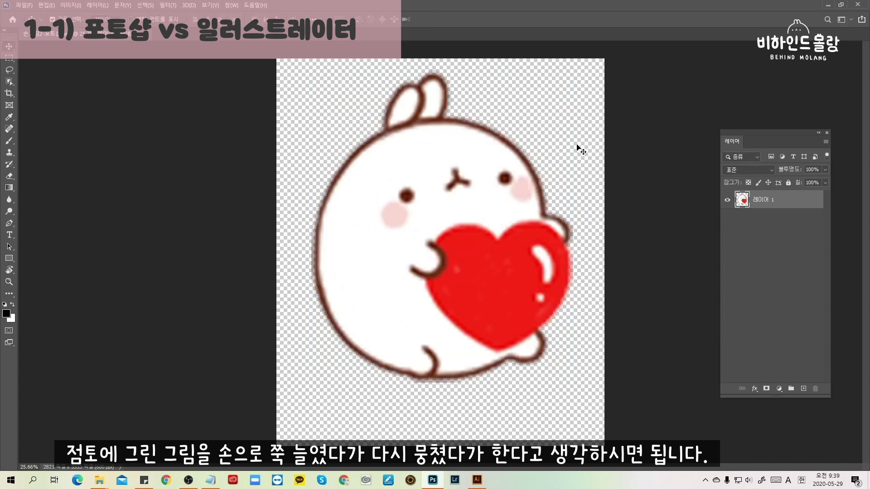
scroll(528, 177, up, 5)
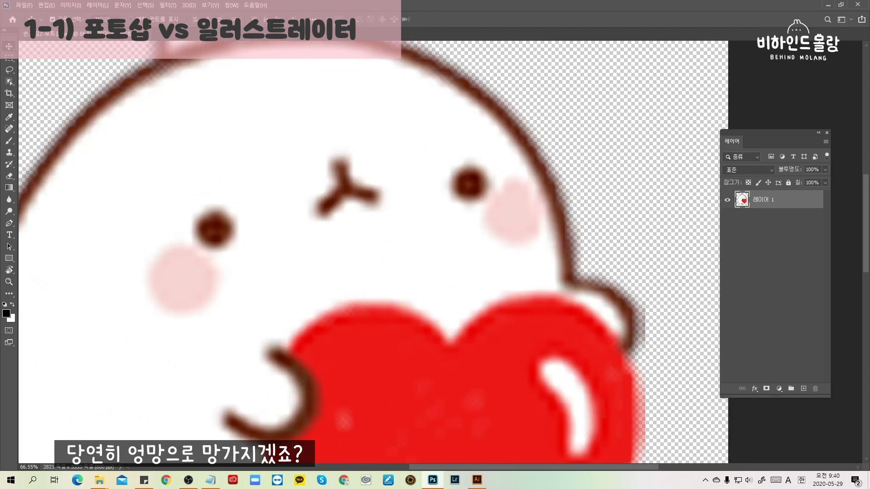
Switch to Illustrator, resize the rabbit group holding the heart and inspect its vector outline up close
click(477, 480)
click(442, 311)
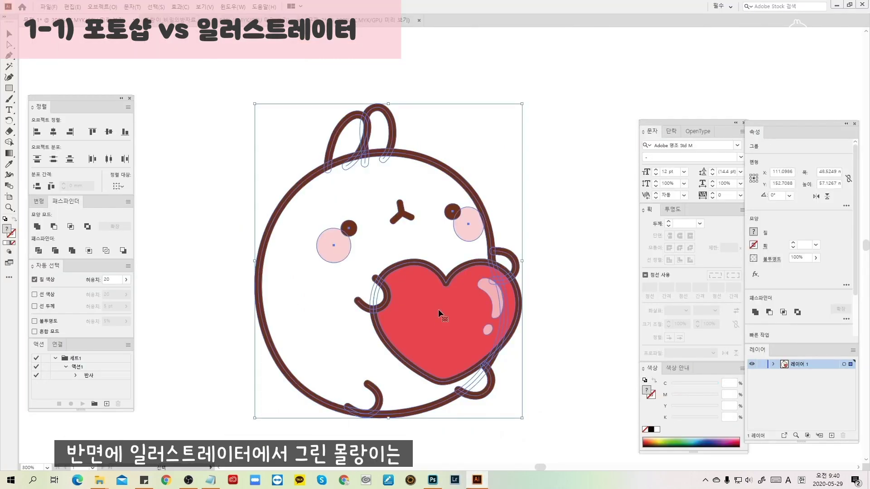
key(ctrl+z)
drag(458, 297, 688, 295)
drag(534, 136, 467, 43)
click(447, 379)
click(398, 438)
click(513, 101)
scroll(474, 163, up, 5)
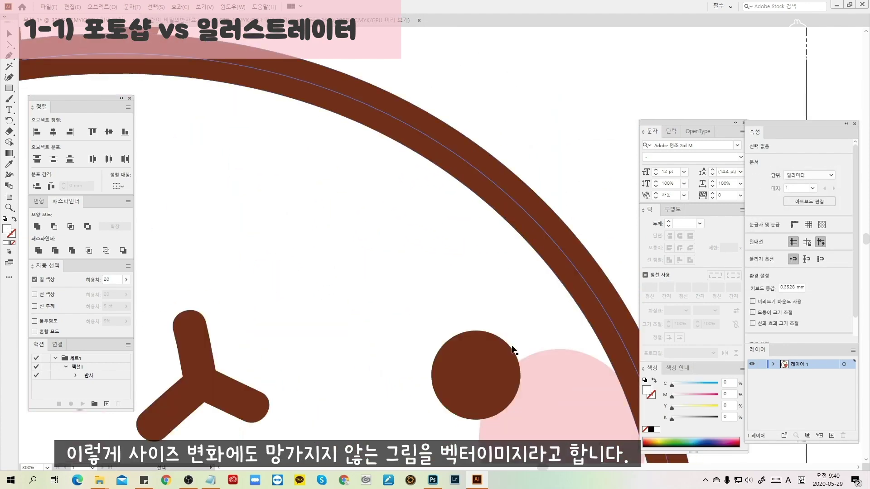
Undo the last size changes made to the rabbit artwork
scroll(358, 297, down, 5)
key(ctrl+z)
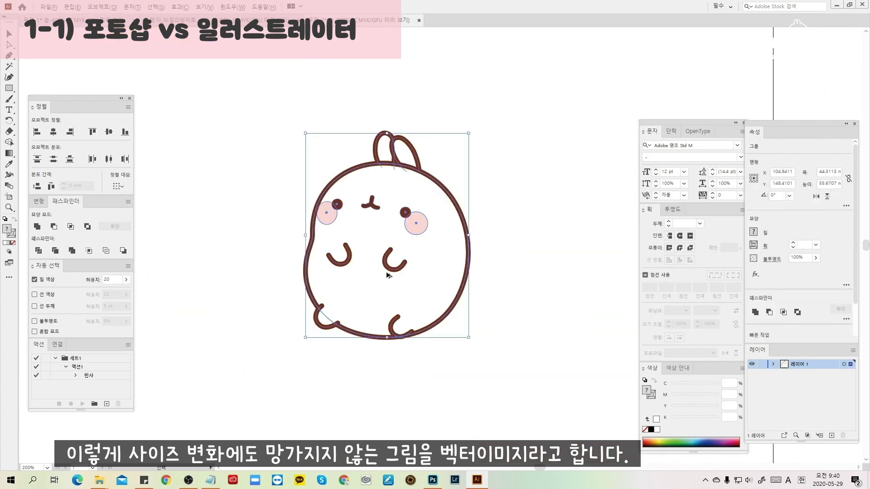
key(ctrl+z)
key(ctrl+z)
Enlarge the small rabbit group to about three quarters of the artboard's width and inspect its line thickness up close
click(311, 329)
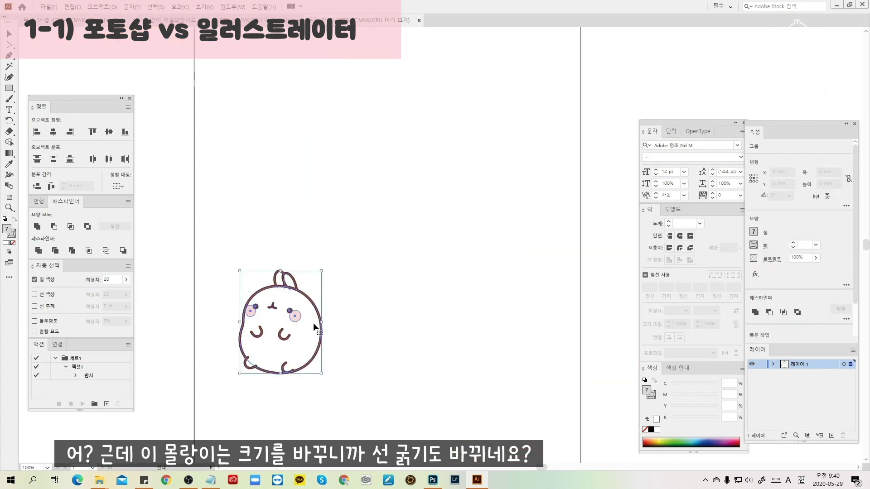
drag(321, 323, 535, 253)
click(574, 202)
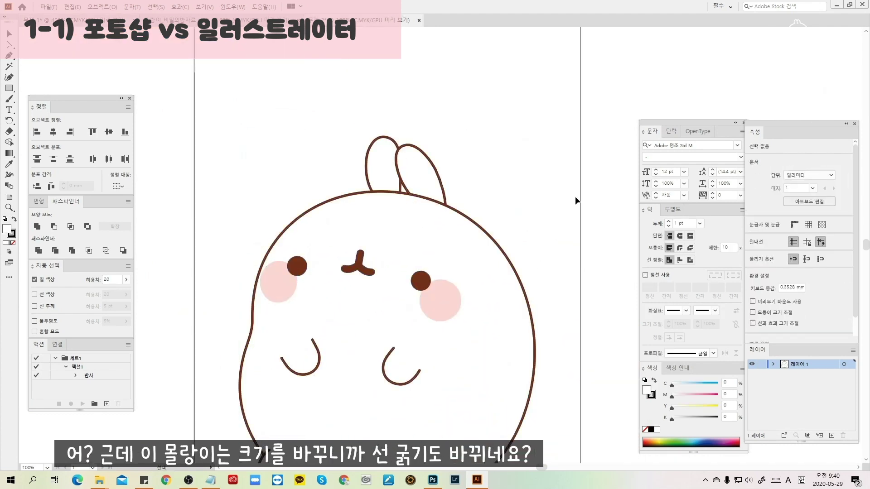
scroll(471, 209, up, 5)
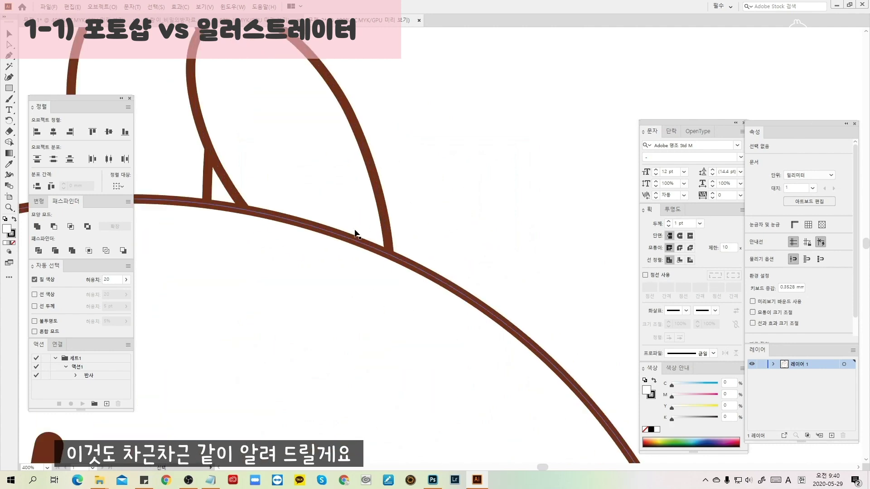
scroll(444, 192, down, 5)
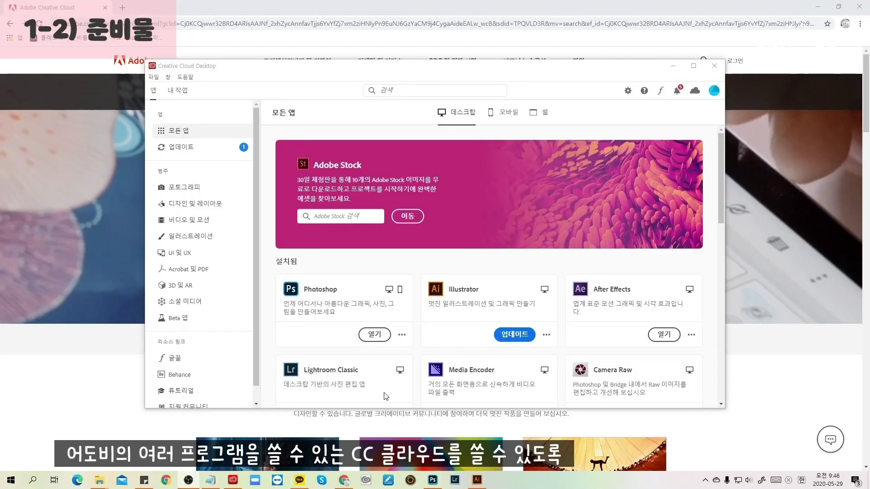
Bring the Adobe Creative Cloud web page in front of the Creative Cloud app and open its purchase page
mouse_move(719, 138)
mouse_down()
mouse_move(716, 330)
mouse_move(717, 125)
mouse_up()
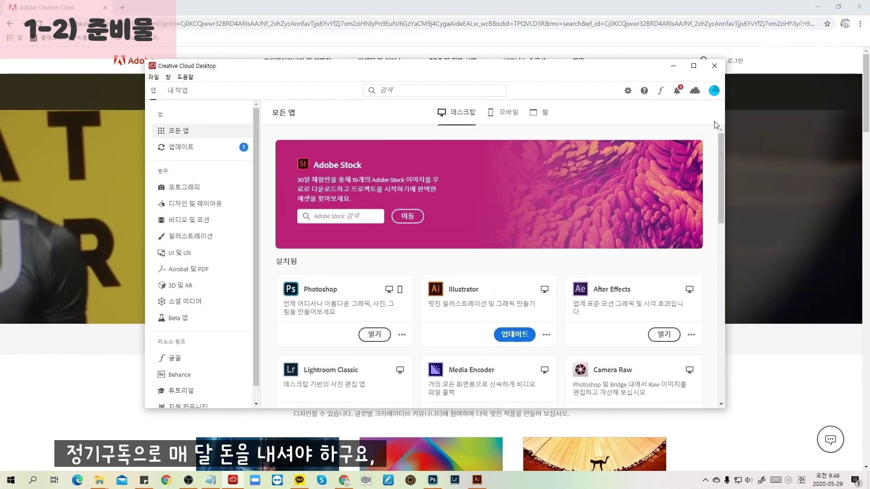
click(518, 15)
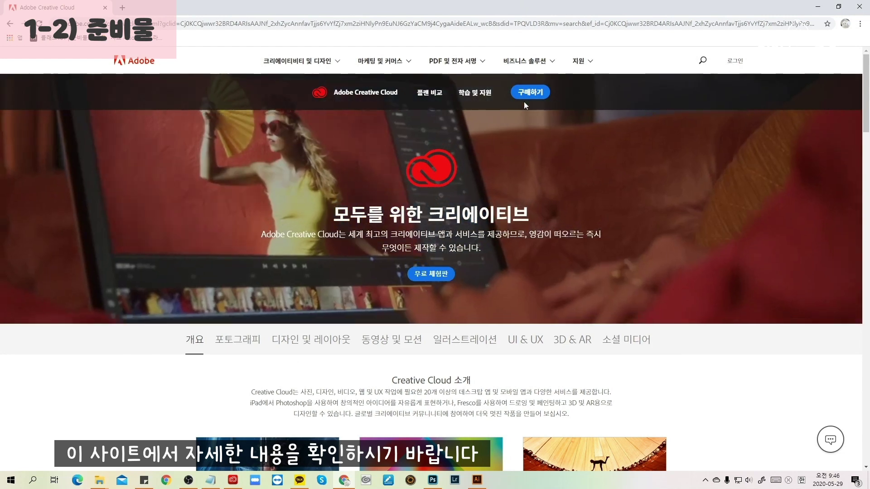
click(526, 92)
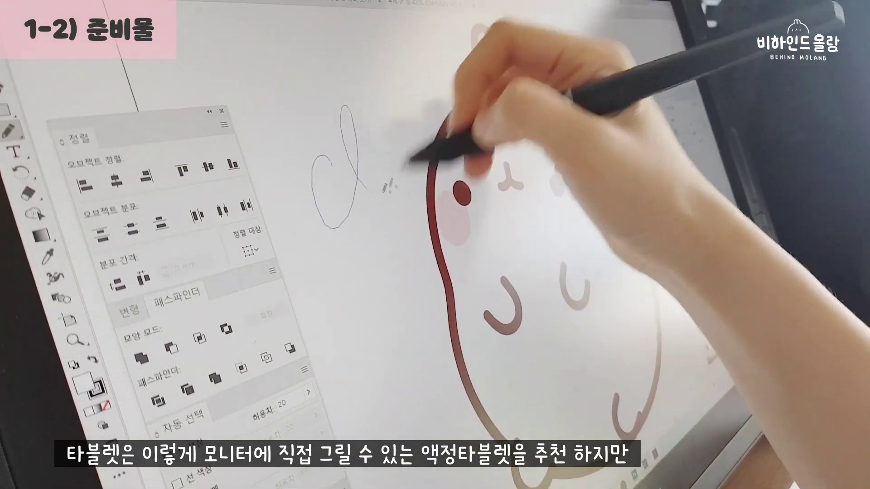
mouse_move(386, 186)
mouse_down()
mouse_move(435, 149)
mouse_move(466, 84)
mouse_up()
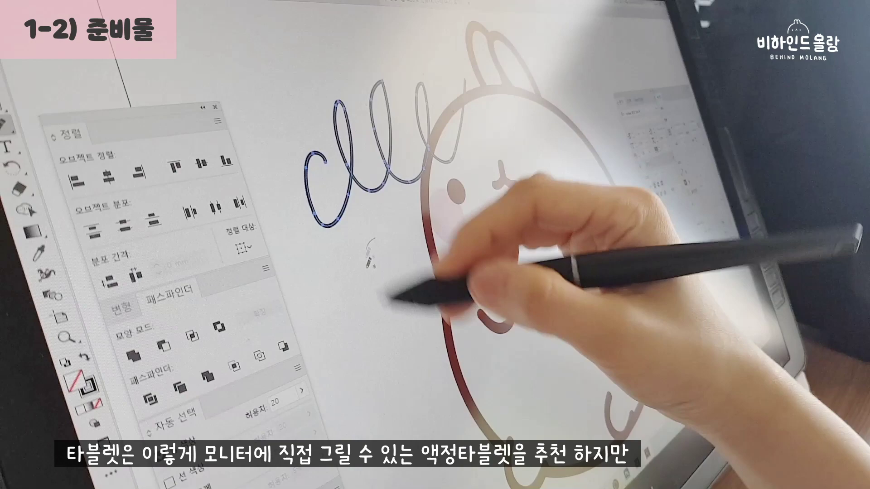
drag(376, 254, 529, 200)
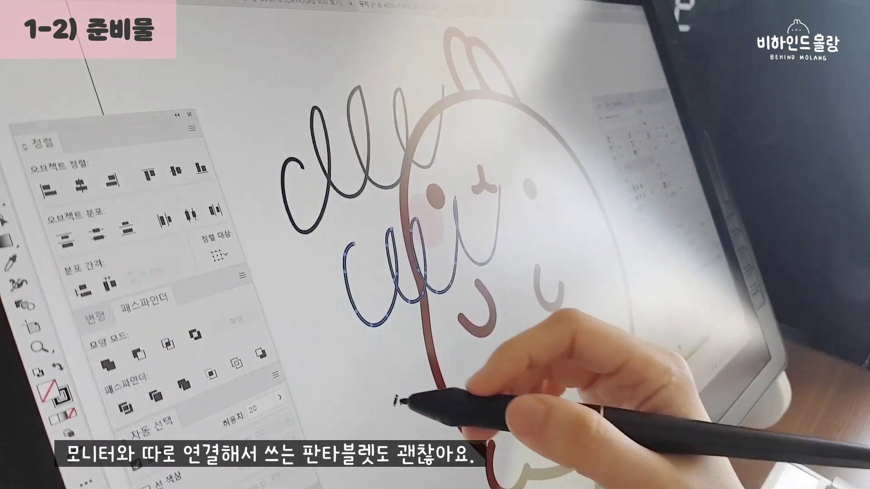
mouse_move(399, 402)
mouse_down()
mouse_move(461, 369)
mouse_move(510, 322)
mouse_up()
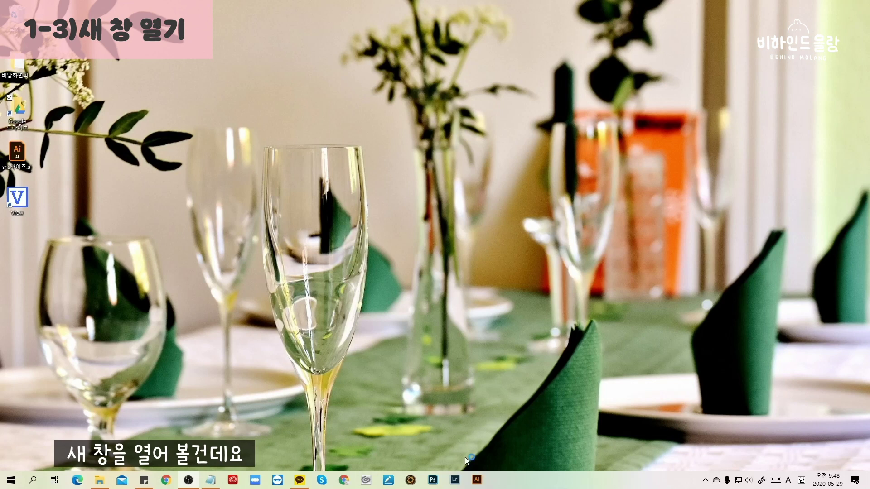
Start Illustrator and create a new document from the A4 print preset, 210 x 297 mm
click(477, 480)
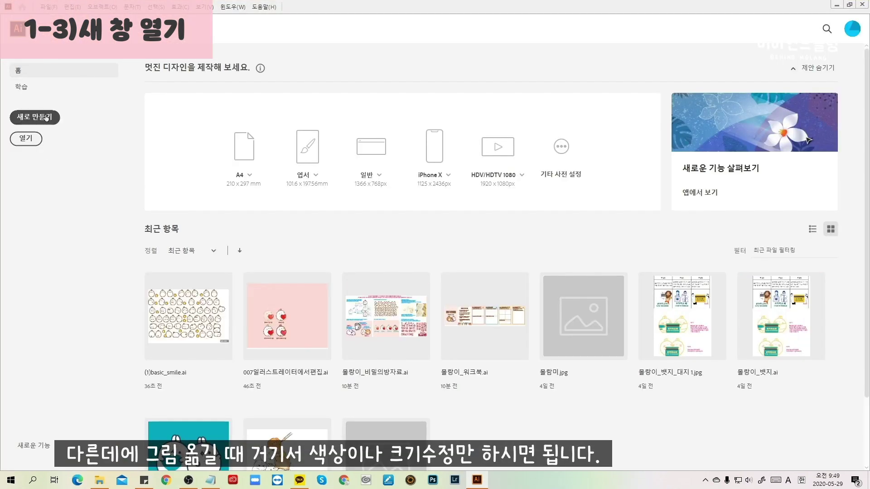
click(47, 118)
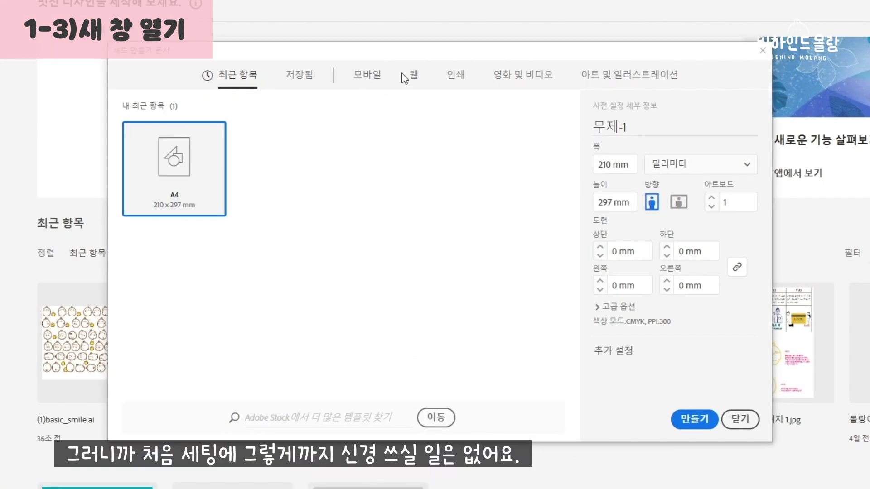
click(453, 79)
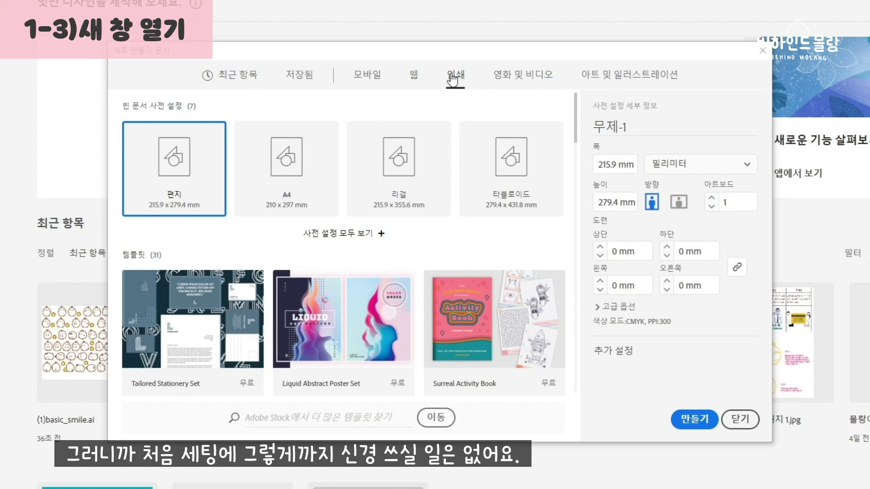
click(292, 192)
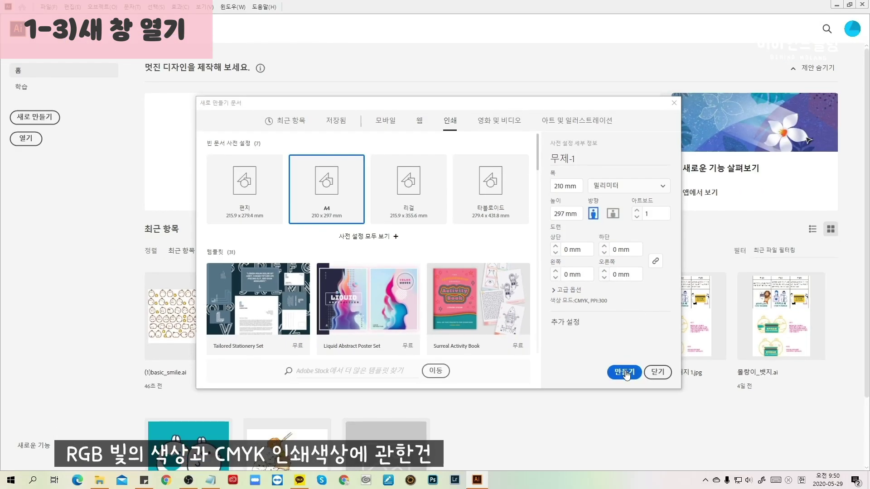
click(626, 375)
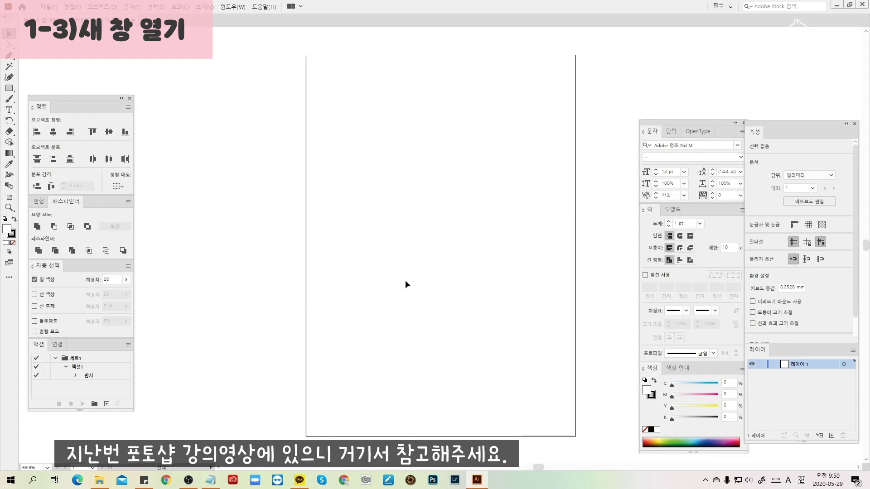
Pan the view around the blank A4 artboard in several directions
drag(412, 231, 326, 209)
drag(433, 189, 220, 243)
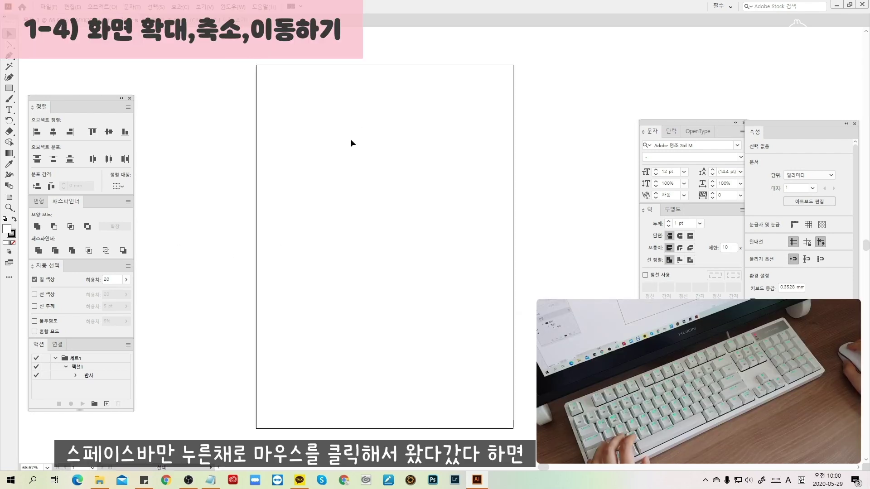
drag(312, 179, 340, 180)
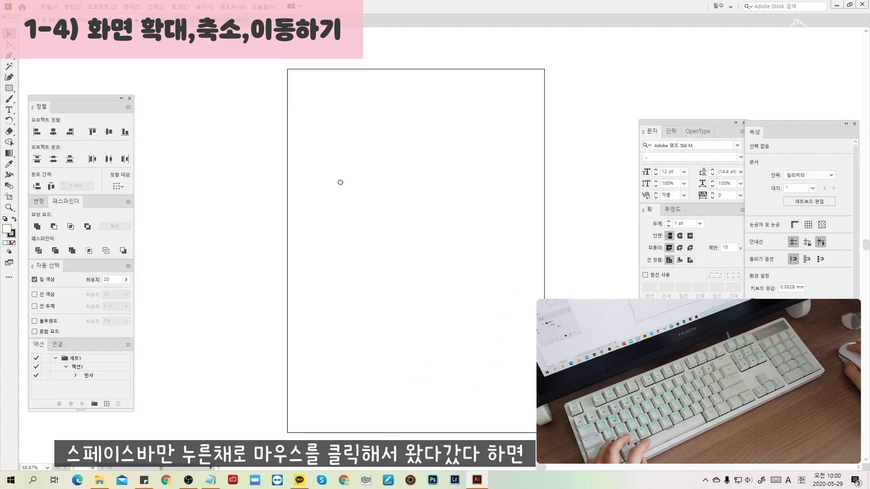
drag(305, 217, 269, 253)
drag(367, 398, 380, 240)
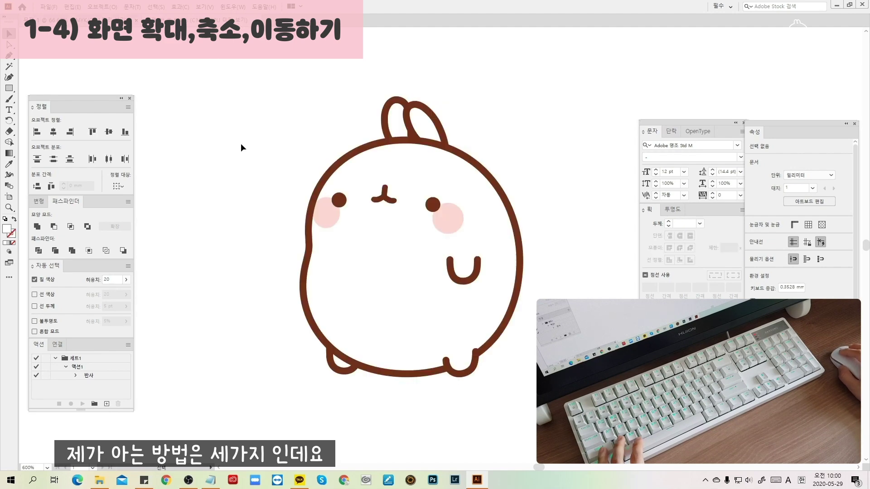
Zoom in and out repeatedly on the rabbit drawing with nothing selected
key(ctrl+plus)
key(ctrl+plus)
key(ctrl+minus)
key(ctrl+minus)
key(ctrl+minus)
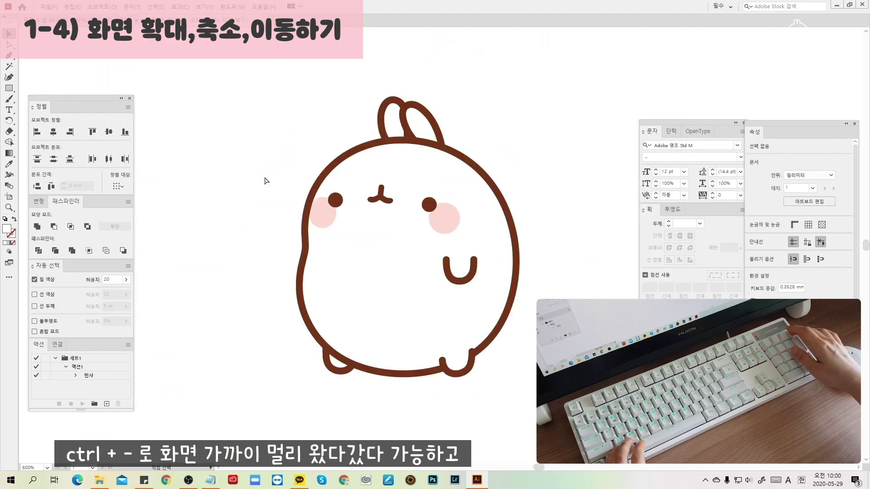
key(ctrl+plus)
key(ctrl+plus)
key(ctrl+plus)
key(ctrl+minus)
key(ctrl+minus)
key(ctrl+minus)
key(ctrl+minus)
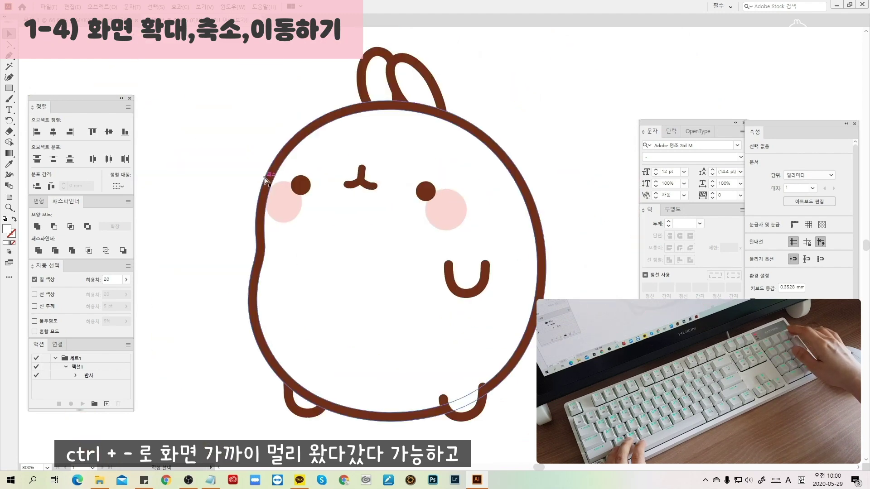
Select the rabbit group and zoom in and out with the view centred on it
click(450, 289)
key(ctrl+plus)
key(ctrl+plus)
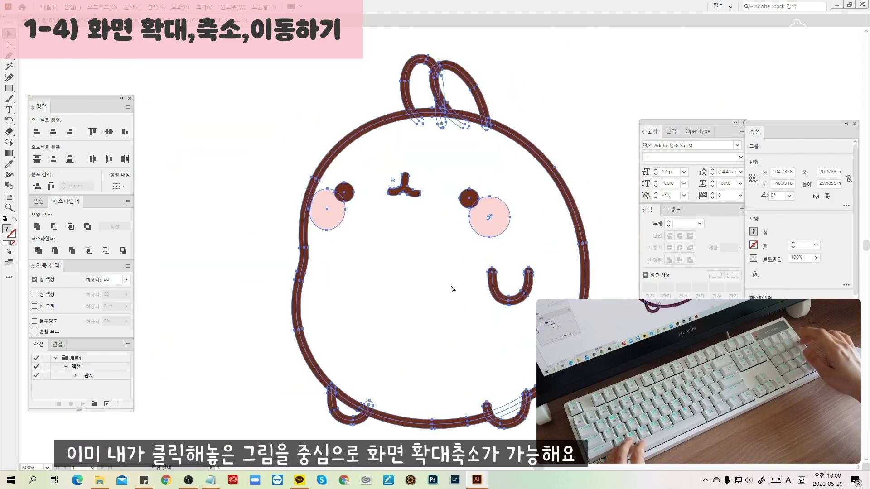
key(ctrl+minus)
key(ctrl+minus)
key(ctrl+minus)
key(ctrl+minus)
key(ctrl+minus)
key(ctrl+minus)
key(ctrl+minus)
key(ctrl+minus)
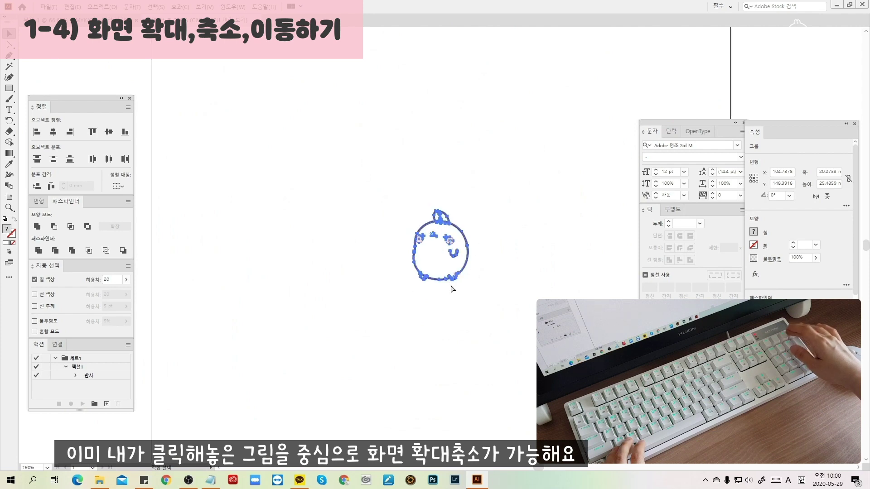
key(ctrl+plus)
Deselect the rabbit and change its magnification with the temporary Zoom tool
click(443, 214)
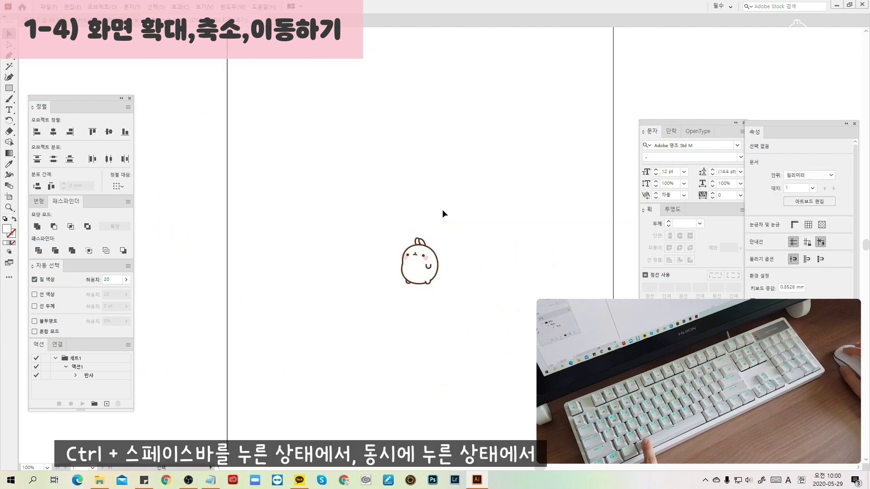
key(ctrl+space)
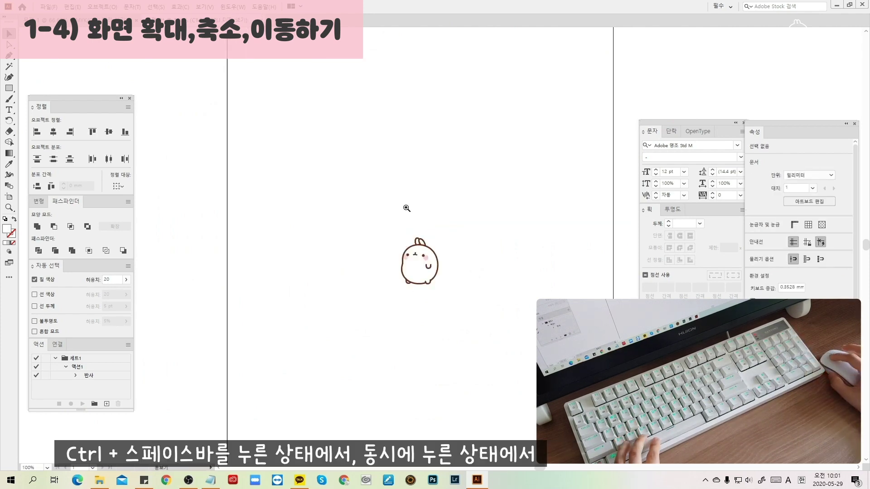
drag(321, 257, 500, 249)
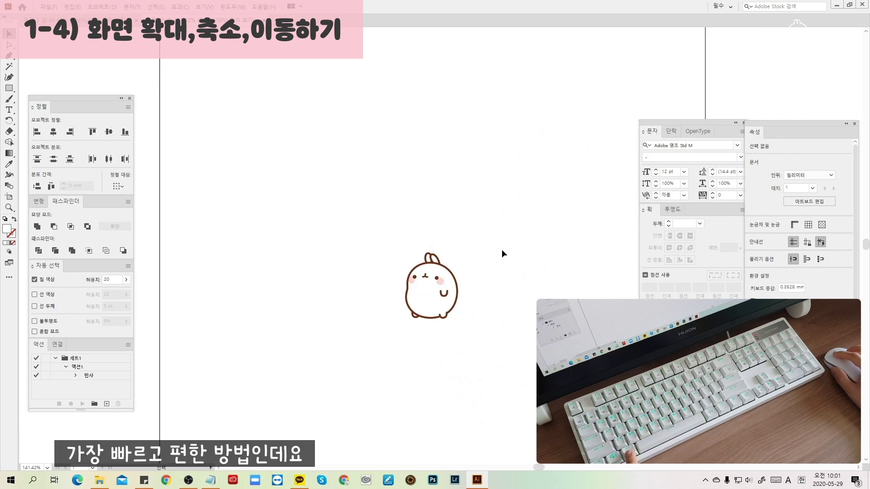
Zoom in and out around the pointer to examine the rabbit's lower outline, eye and cheek up close
alt+scroll(423, 317, up, 6)
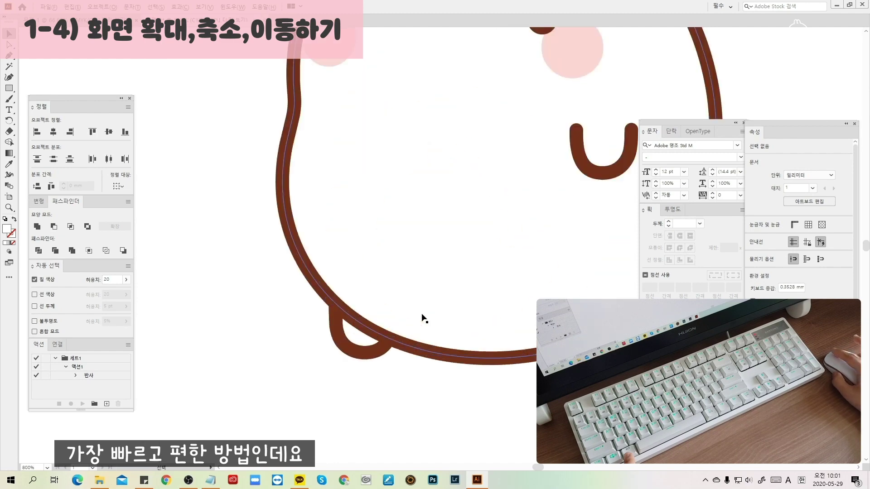
alt+scroll(422, 317, down, 7)
alt+scroll(423, 317, up, 6)
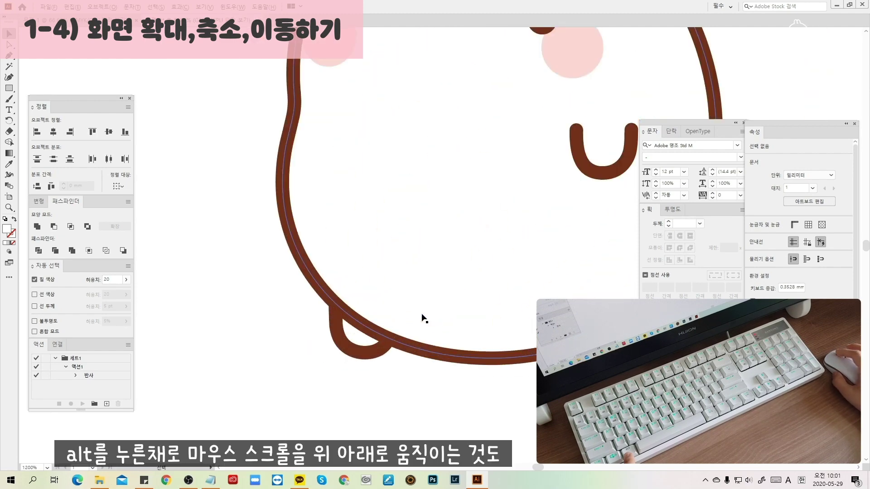
alt+scroll(423, 318, down, 6)
alt+scroll(484, 320, down, 3)
alt+scroll(507, 286, up, 4)
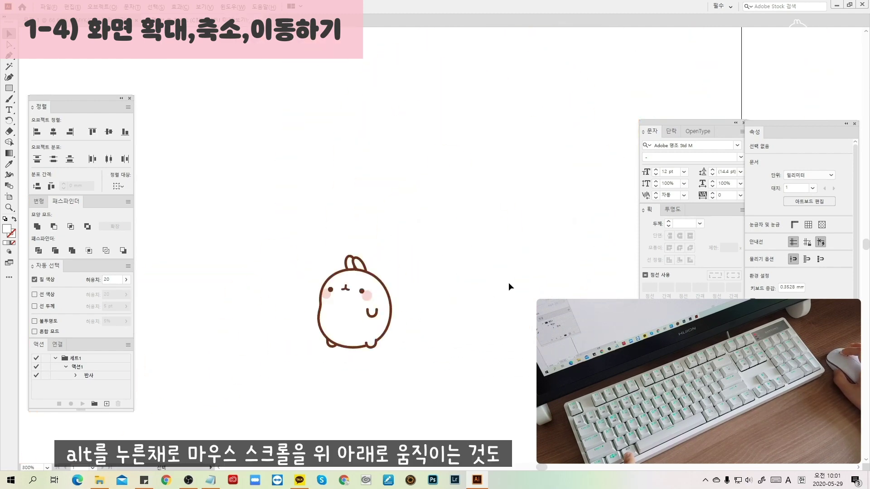
alt+scroll(508, 285, down, 2)
alt+scroll(306, 360, up, 6)
alt+scroll(392, 243, down, 6)
alt+scroll(394, 231, up, 3)
alt+scroll(417, 295, down, 3)
alt+scroll(410, 304, up, 8)
alt+scroll(410, 305, down, 2)
alt+scroll(398, 317, up, 3)
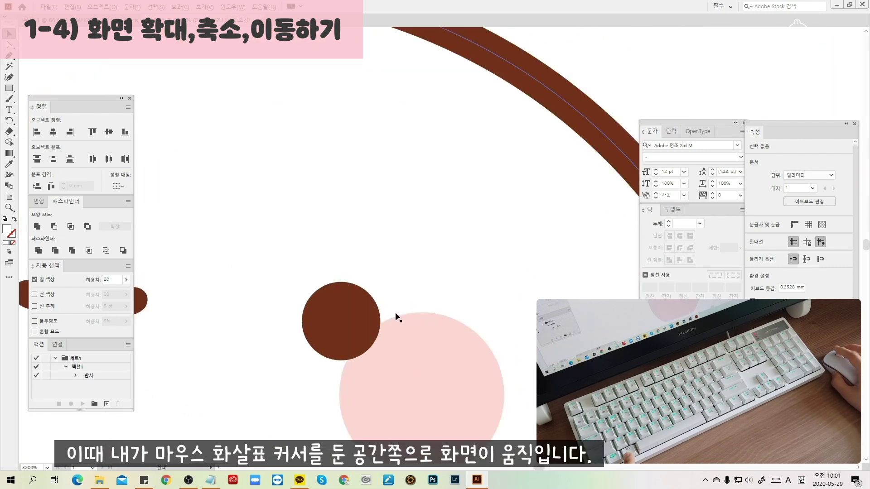
alt+scroll(383, 311, down, 6)
alt+scroll(317, 319, up, 1)
alt+scroll(317, 320, up, 2)
alt+scroll(390, 311, down, 6)
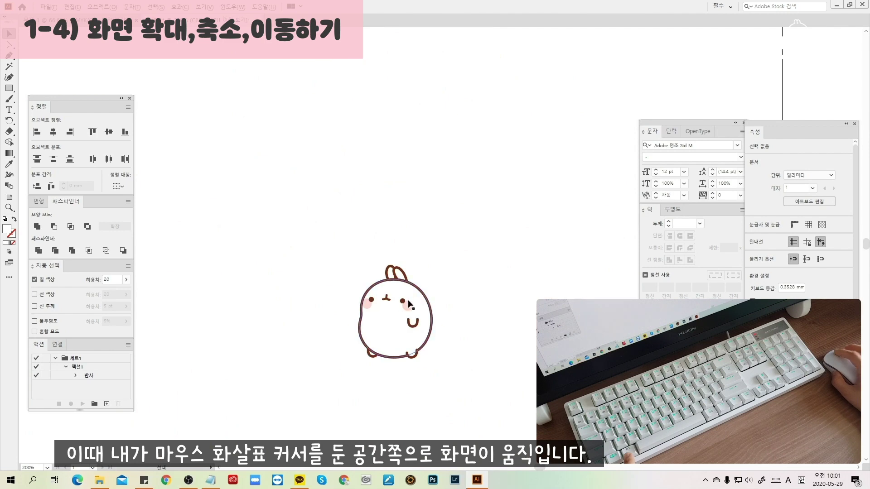
alt+scroll(409, 304, up, 7)
alt+scroll(399, 316, up, 2)
alt+scroll(383, 312, down, 6)
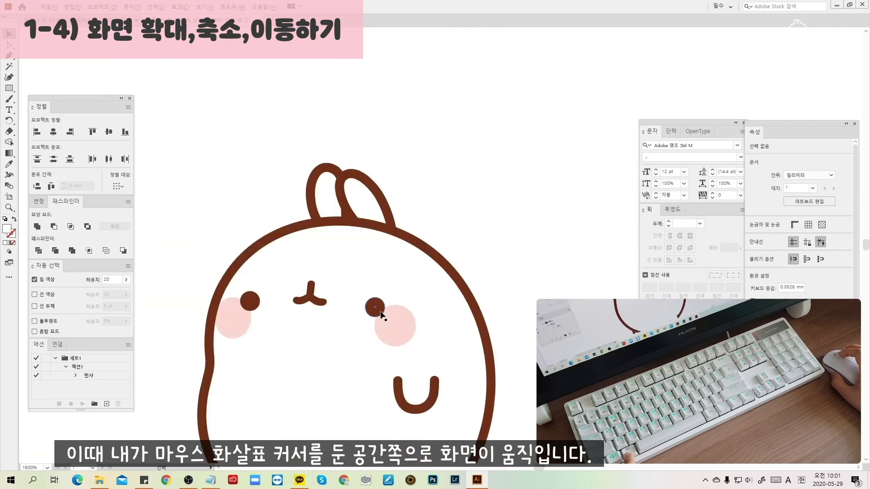
alt+scroll(317, 319, up, 4)
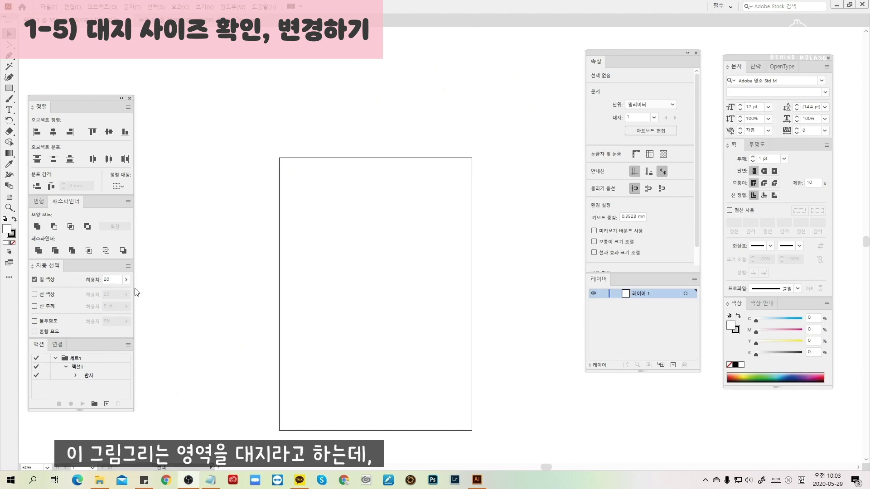
With the Artboard tool, resize the artboard to 40 x 40 mm and then enlarge it to 500 x 500 mm
drag(345, 289, 340, 267)
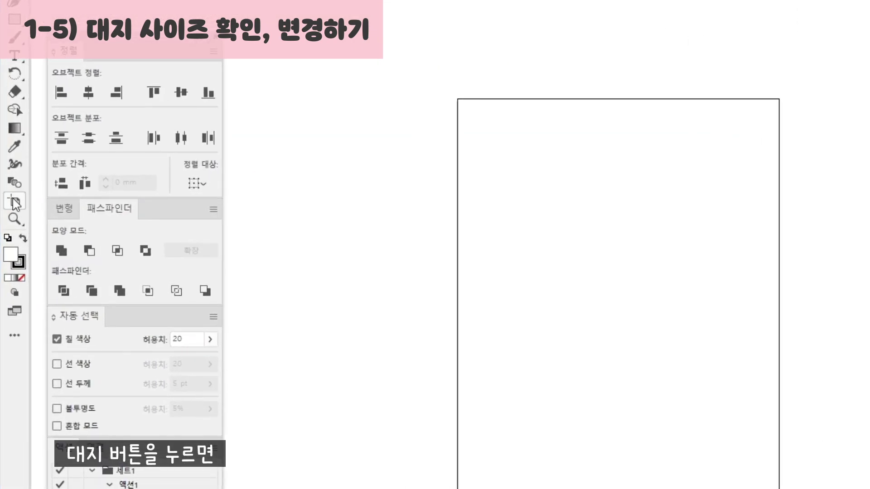
click(9, 197)
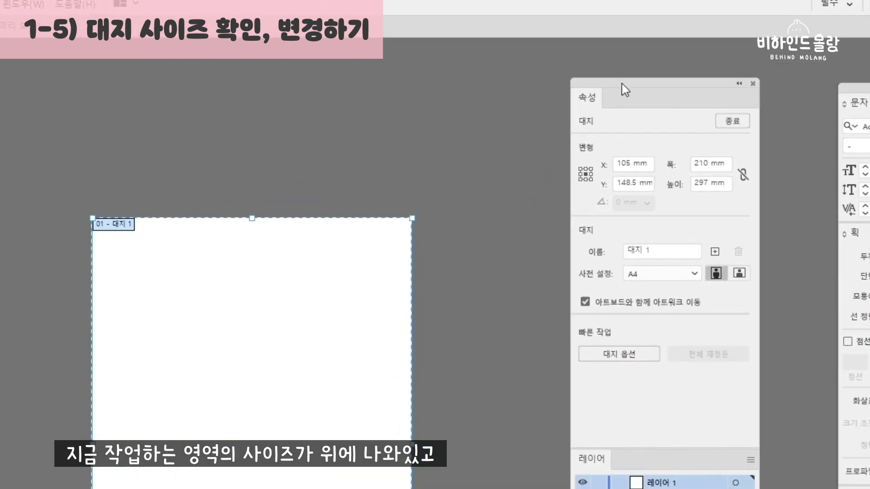
drag(624, 87, 538, 113)
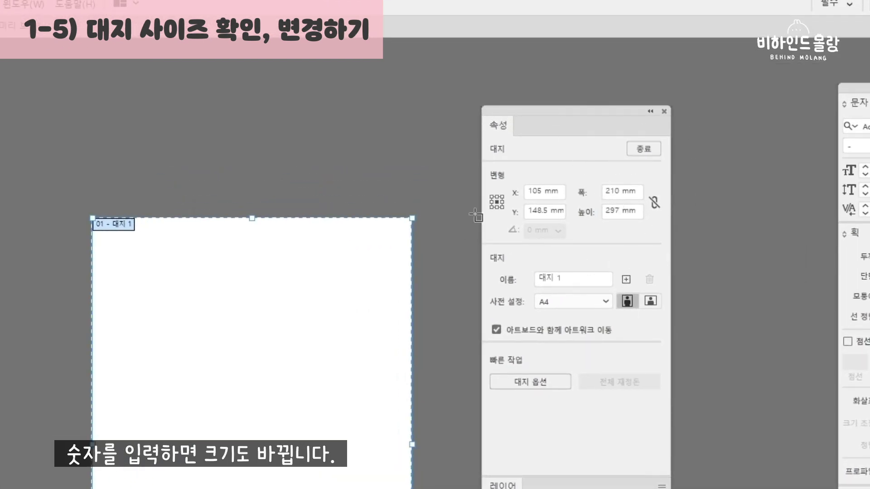
double_click(622, 190)
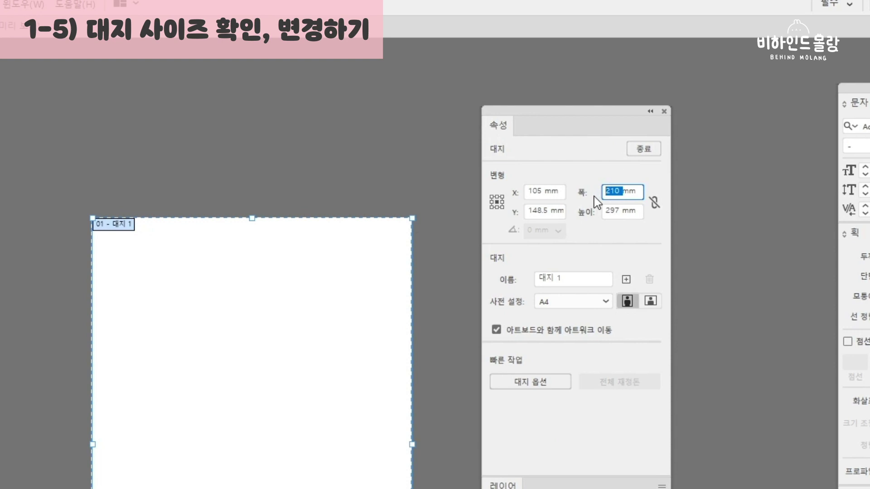
text(40)
key(Tab)
text(40)
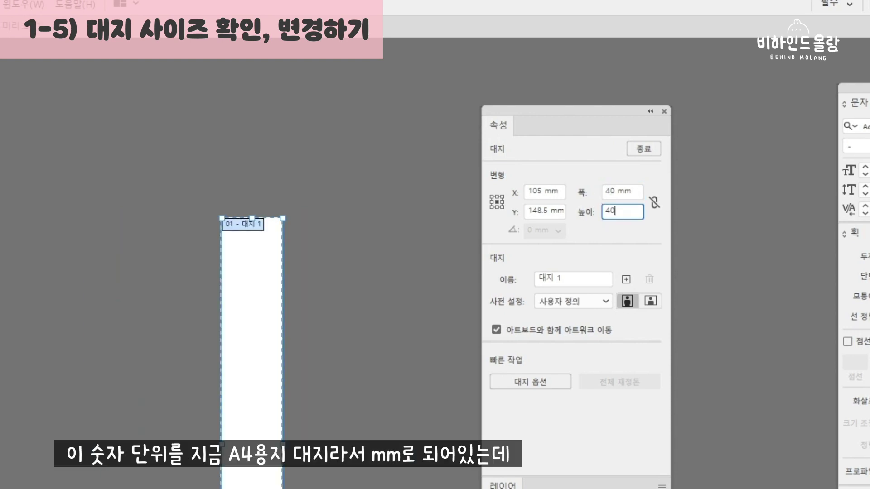
key(Return)
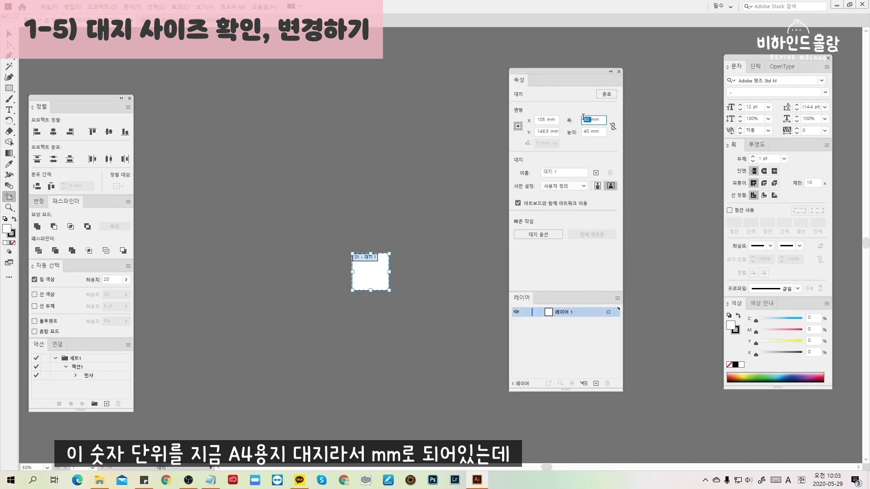
text(500)
key(Return)
In the unit preferences, set the stroke units to pixels and the type units to points
click(72, 6)
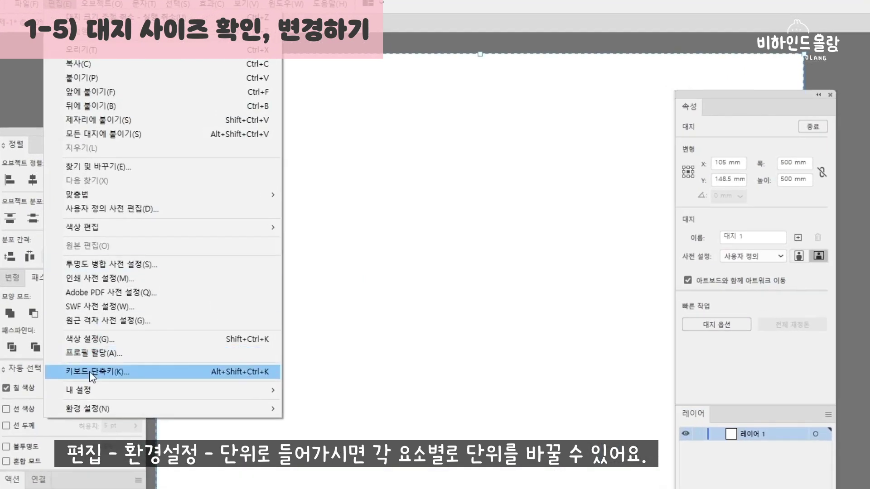
mouse_move(95, 295)
click(326, 451)
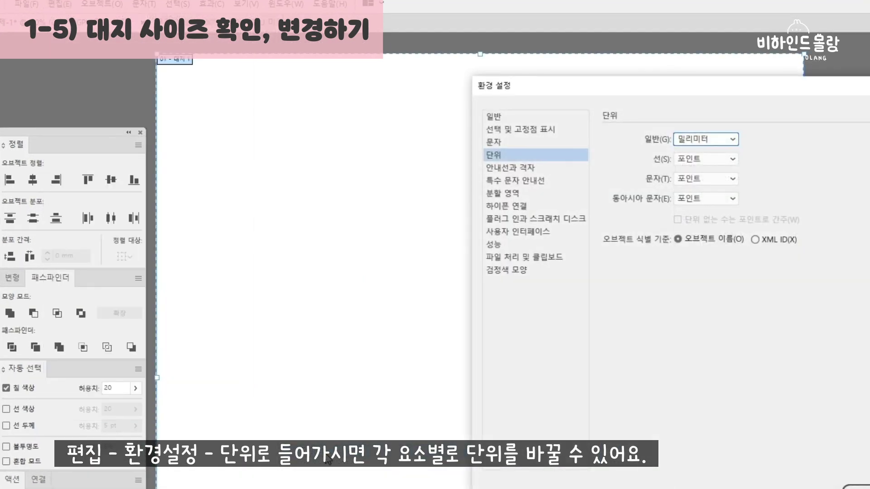
drag(636, 92, 352, 116)
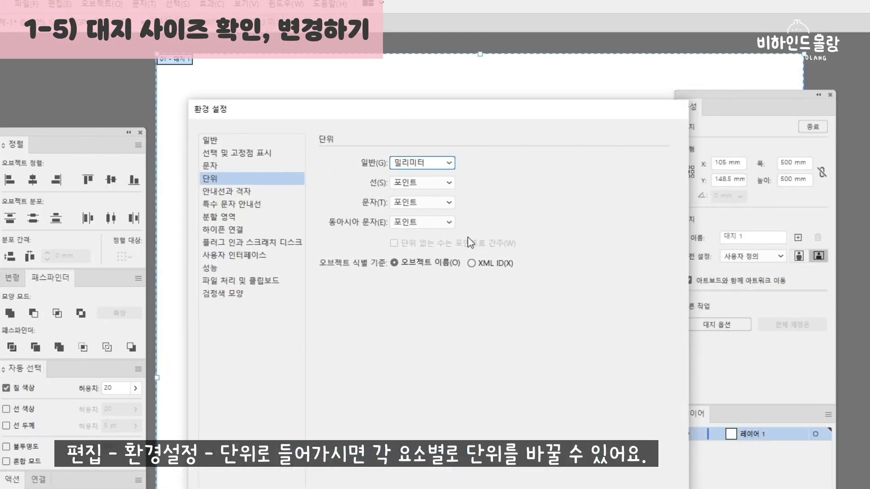
click(439, 185)
click(428, 202)
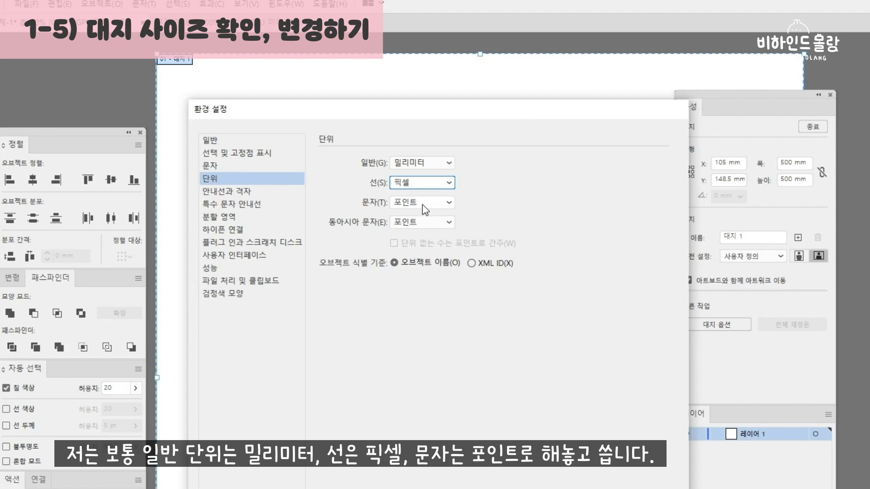
click(422, 205)
click(410, 217)
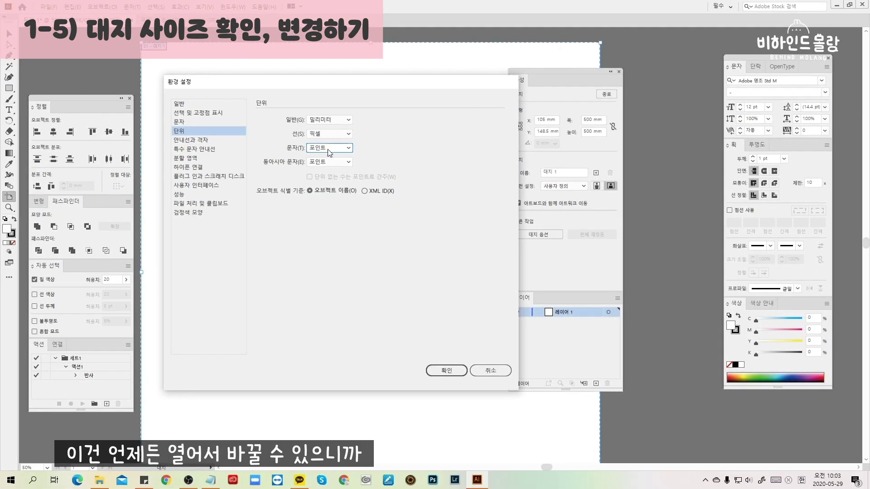
click(438, 368)
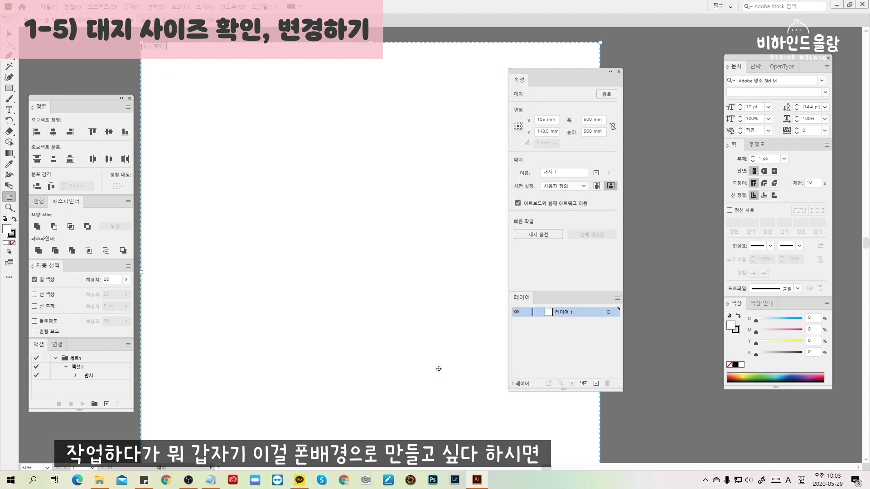
Change the general units to pixels and apply the Samsung S8 preset to the artboard
key(ctrl+k)
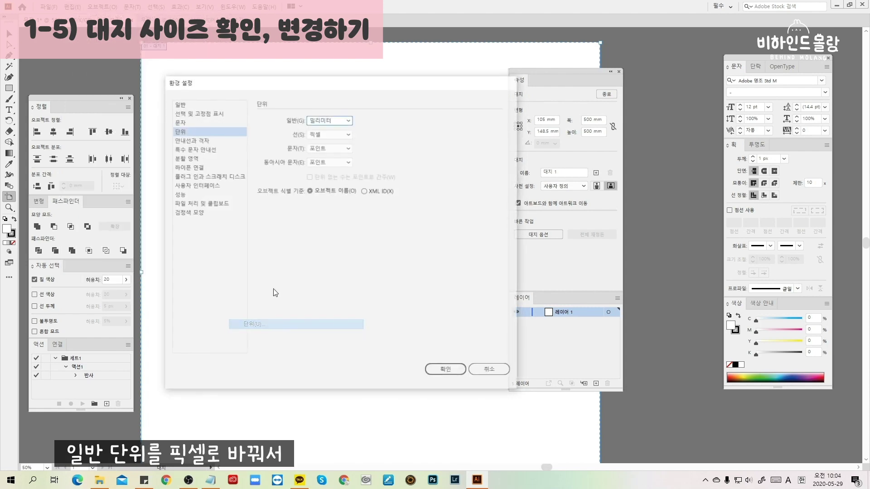
click(329, 120)
click(322, 189)
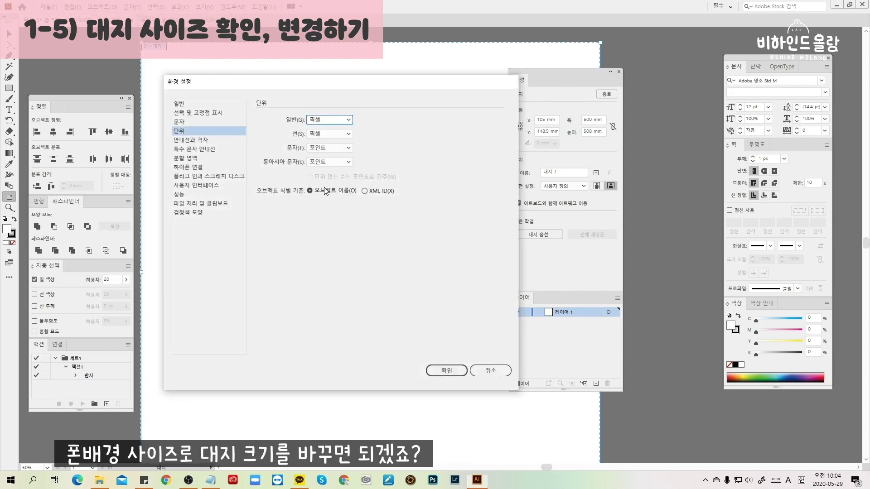
click(449, 371)
click(564, 186)
click(561, 151)
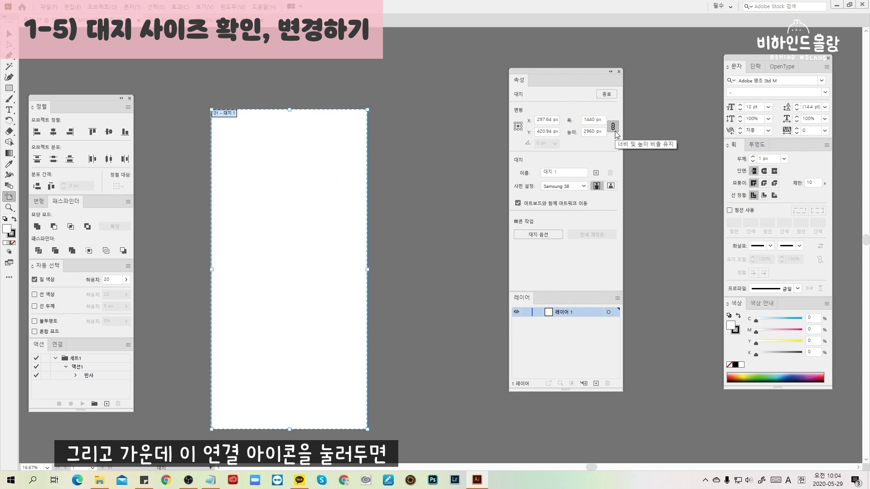
Set the artboard's width to 500 px with proportions locked, and stretch the artboard freehand by its corner to about 2032 x 1781 px
click(585, 120)
double_click(589, 119)
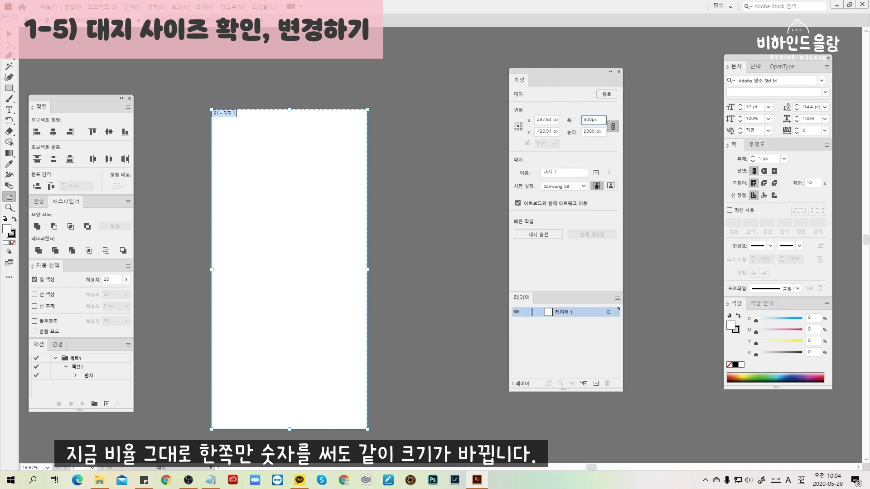
text(500px)
key(Return)
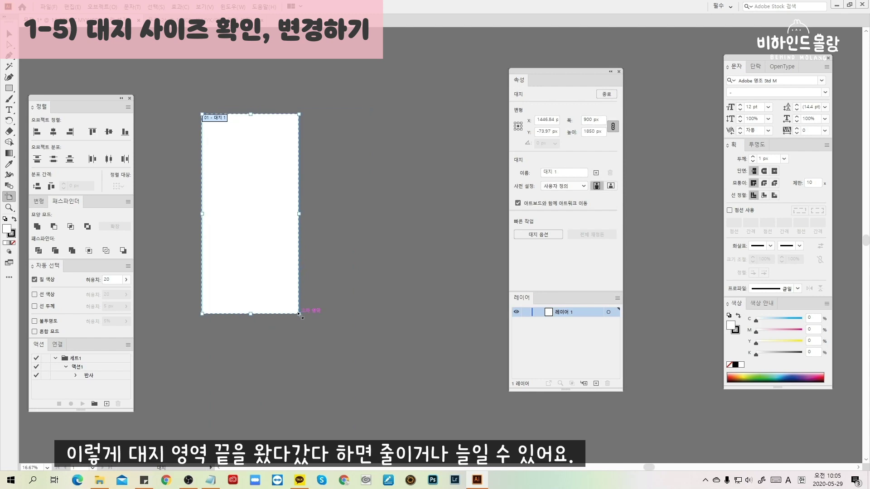
drag(299, 313, 422, 308)
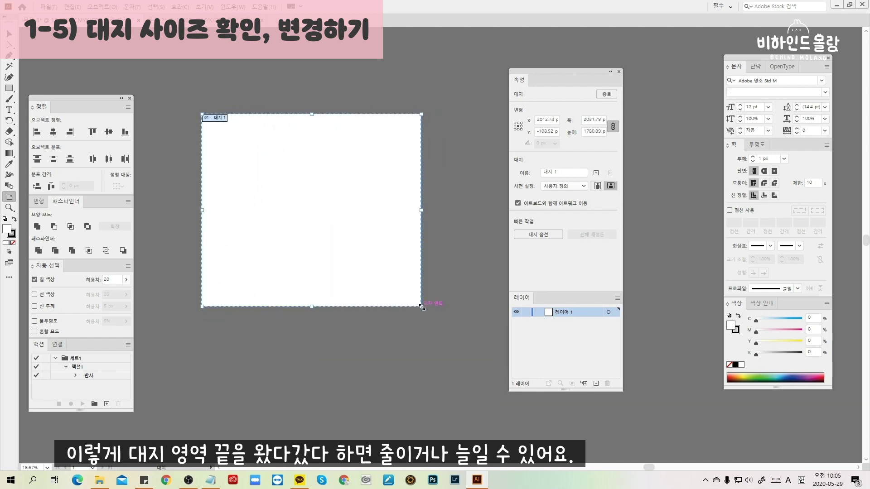
Undo the freehand artboard stretch, and try out duplicating the artboard and deleting the copy
key(ctrl+z)
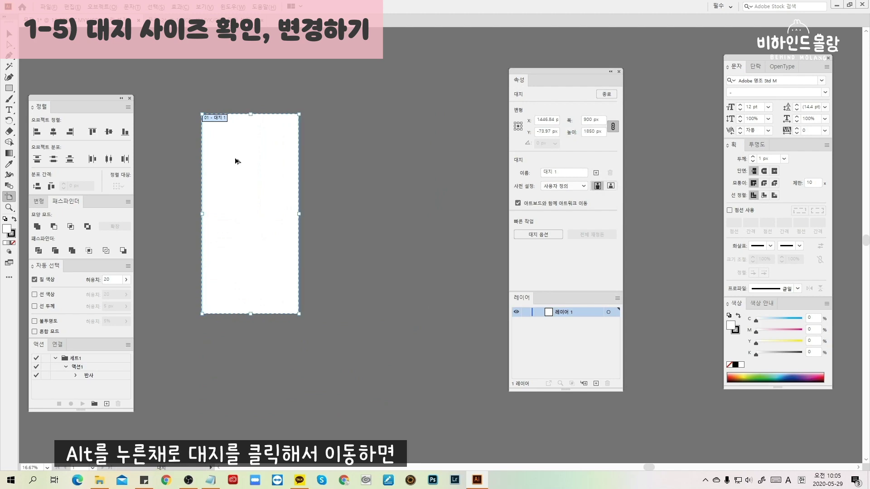
drag(229, 168, 352, 210)
key(Delete)
key(Delete)
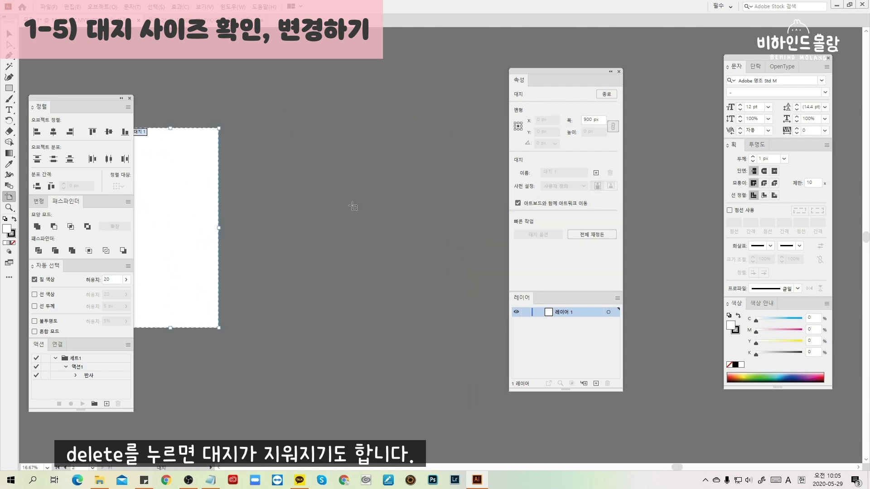
Duplicate the 900 x 1850 px artboard twice to the right, making artboards 02 and 03
scroll(349, 195, left, 3)
drag(197, 138, 313, 147)
drag(312, 147, 409, 160)
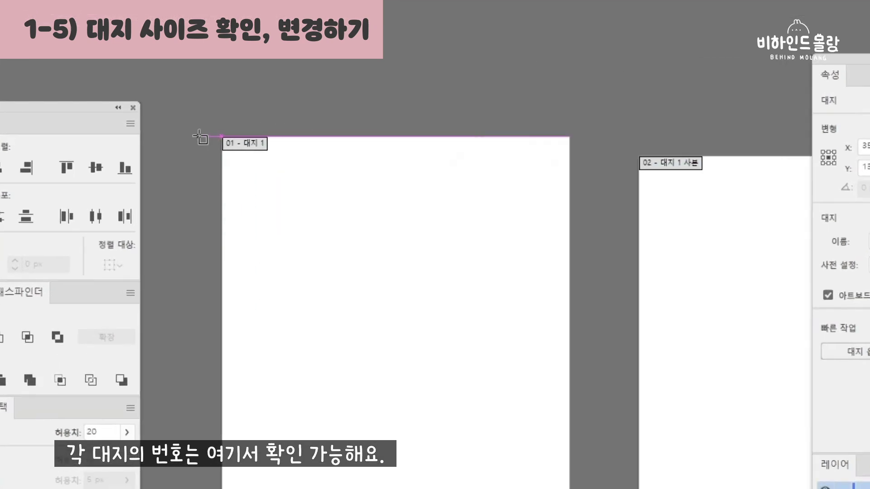
scroll(292, 198, right, 5)
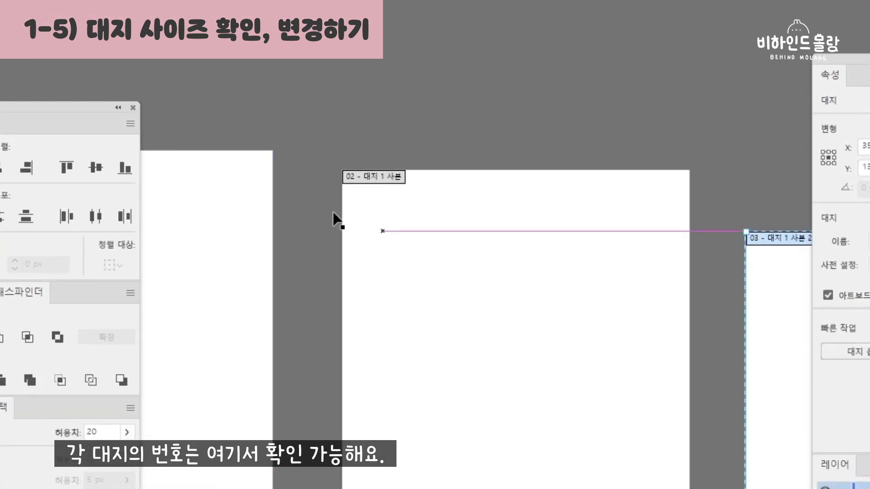
scroll(294, 176, right, 2)
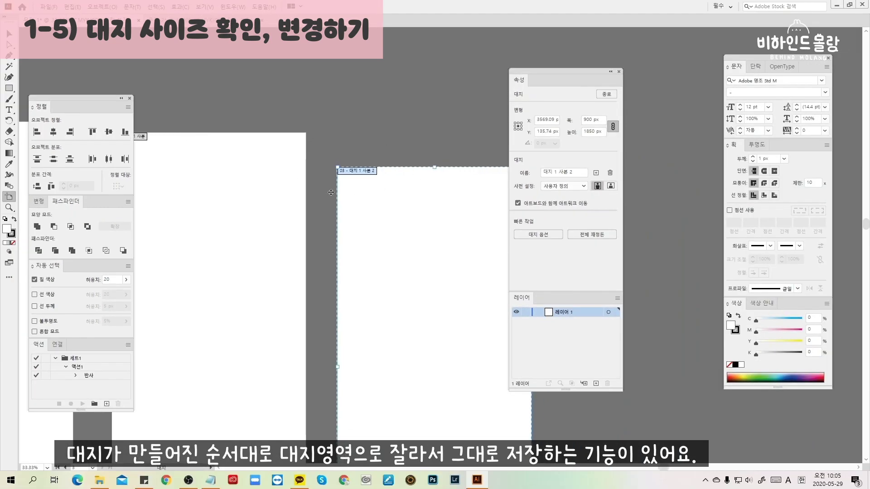
Rearrange the three artboards into one aligned row in the order 01, 03, 02
scroll(313, 197, down, 2)
drag(323, 198, 267, 206)
drag(380, 234, 380, 217)
drag(278, 240, 467, 231)
drag(385, 245, 309, 247)
drag(443, 215, 349, 230)
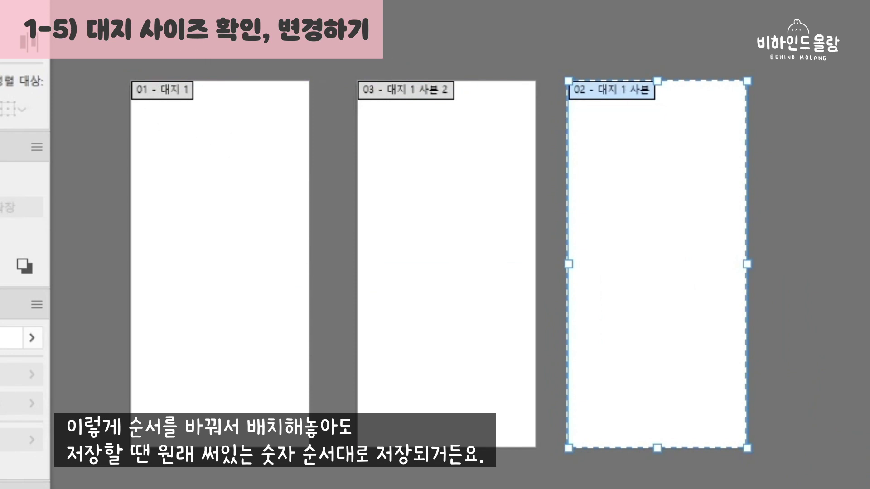
Duplicate artboard 01 with its rabbit artwork into a second row of three copies, and toggle the visibility of layer 레이어 1 off and on
click(220, 144)
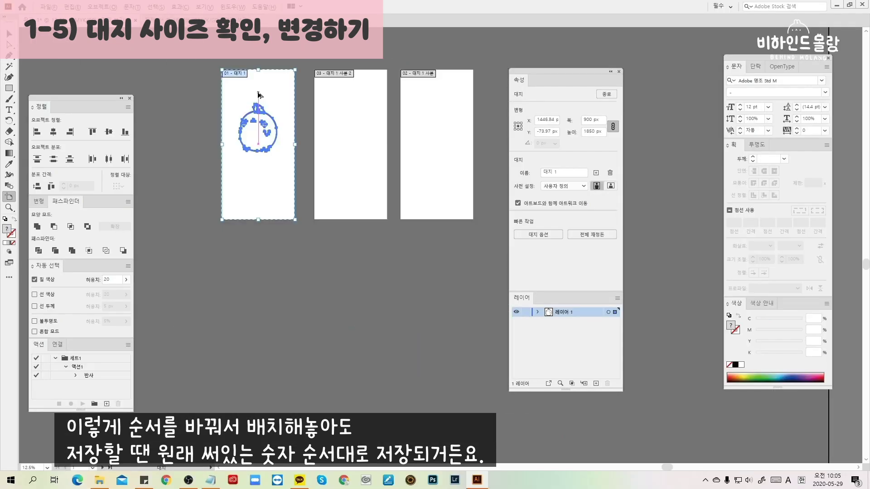
mouse_move(258, 94)
mouse_down()
mouse_move(247, 273)
mouse_move(330, 291)
mouse_move(333, 282)
mouse_move(431, 290)
mouse_up()
click(518, 313)
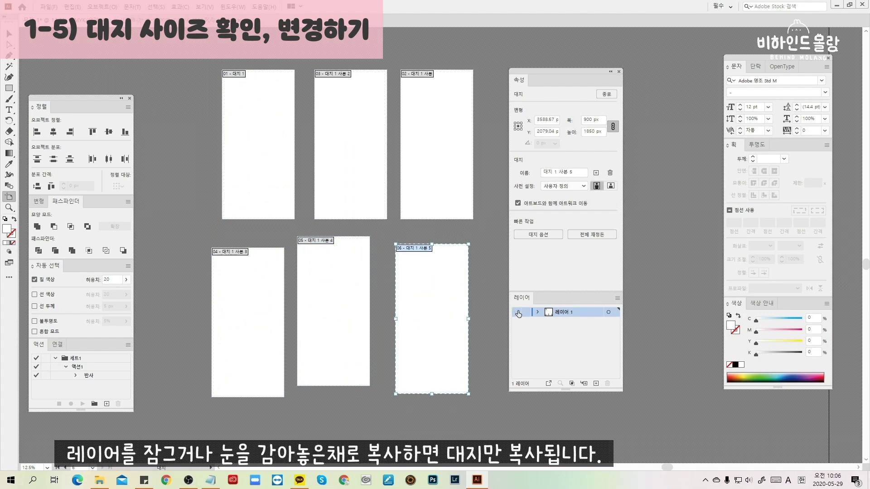
click(517, 313)
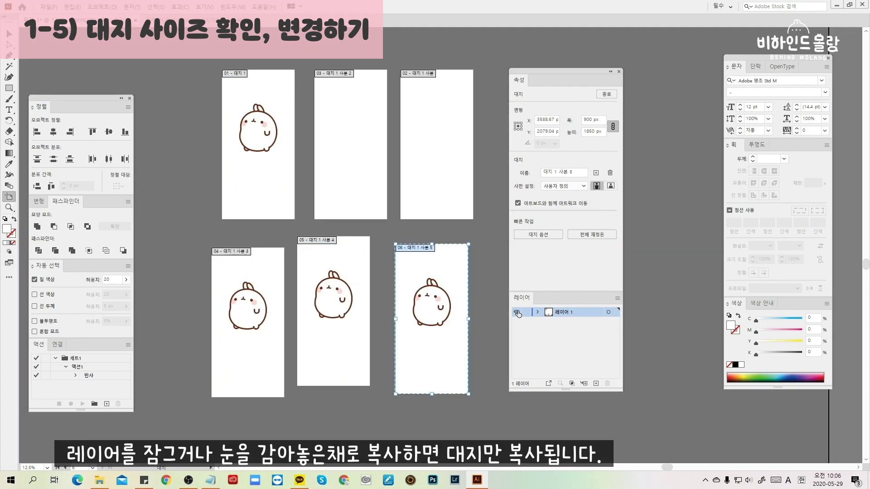
Hide layer 레이어 1, duplicate artboard 06 without its artwork to the right, and exit artboard editing
click(518, 312)
scroll(278, 280, right, 5)
drag(257, 278, 348, 279)
click(488, 254)
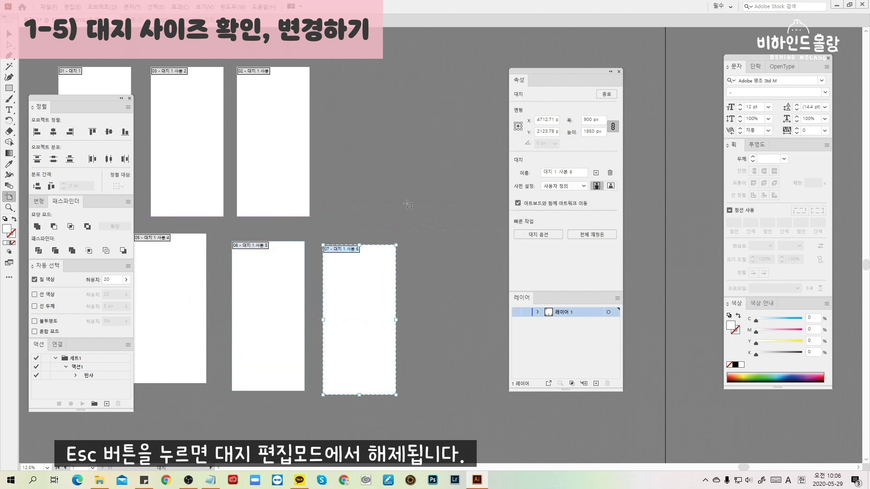
key(Escape)
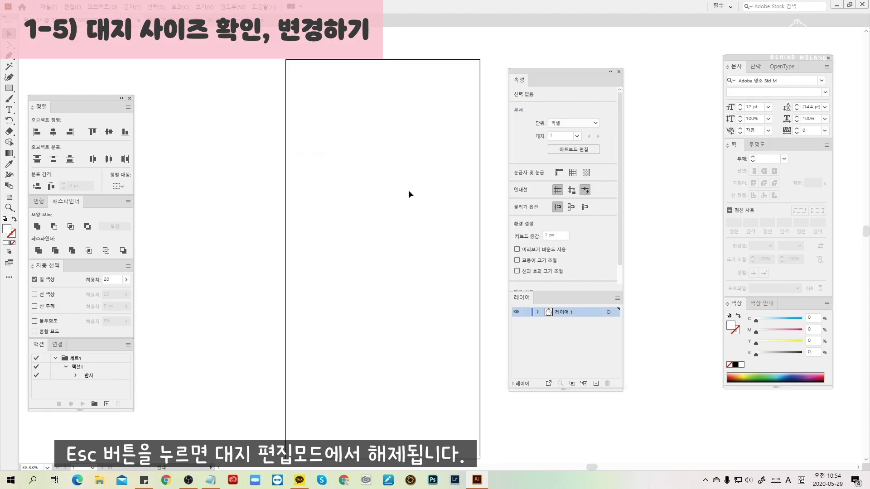
Start saving the document on the desktop with the file name 샘플.ai
key(ctrl+s)
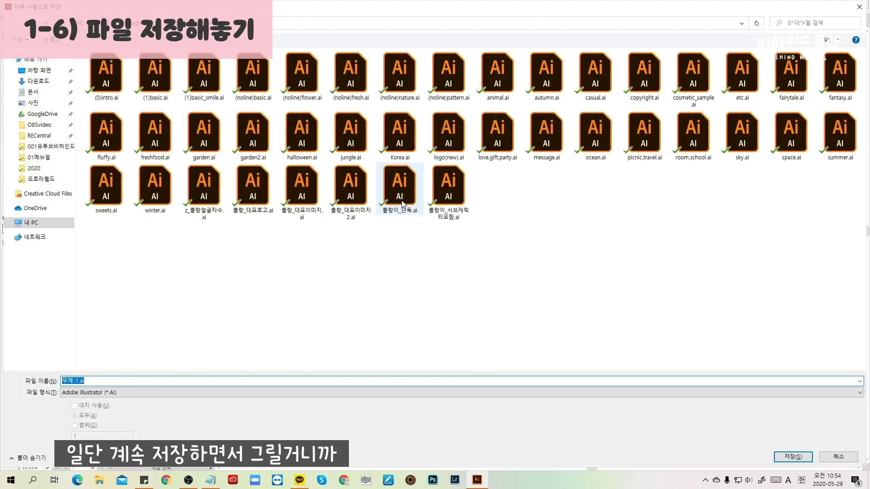
click(33, 71)
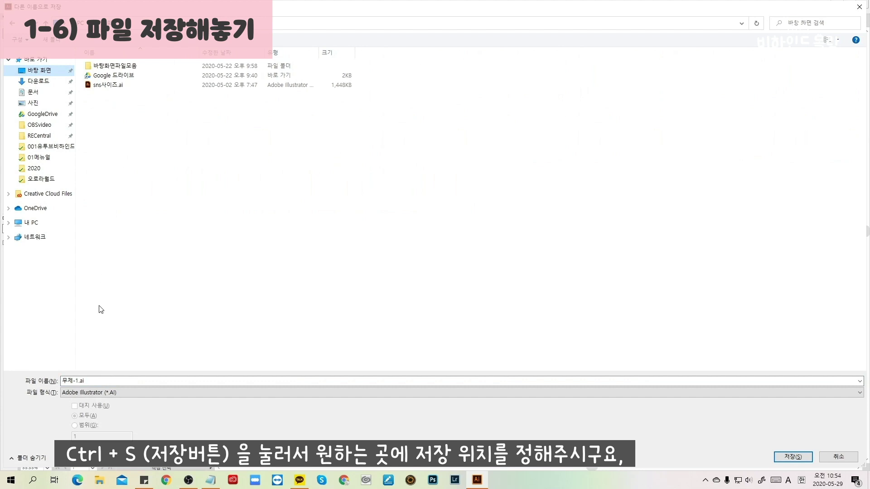
double_click(88, 381)
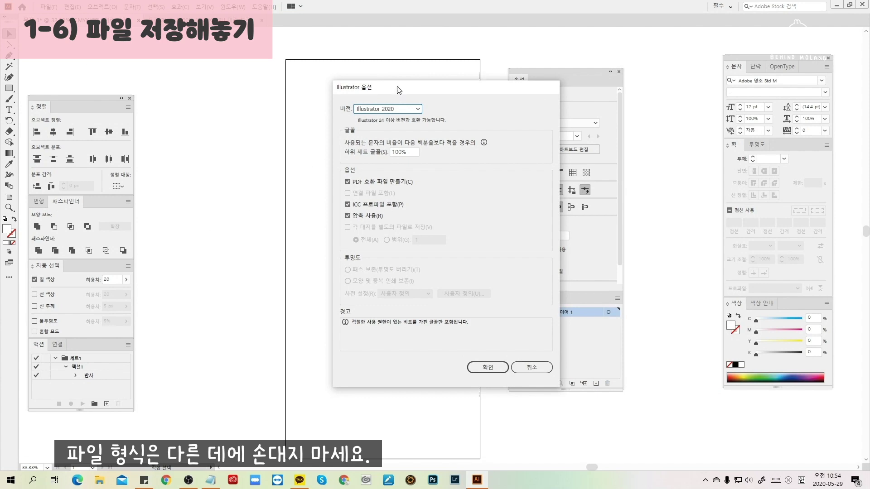
Set the save version to Illustrator CS6 and complete the save
drag(399, 90, 278, 97)
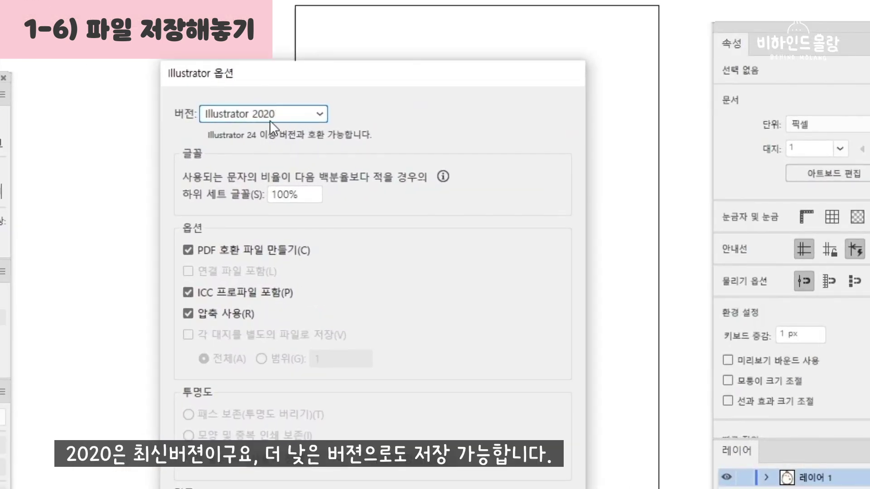
click(273, 120)
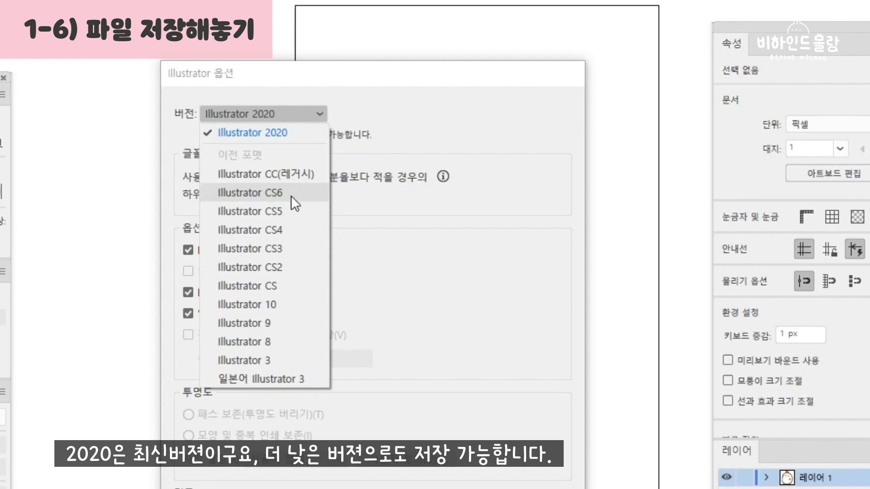
click(266, 202)
key(Return)
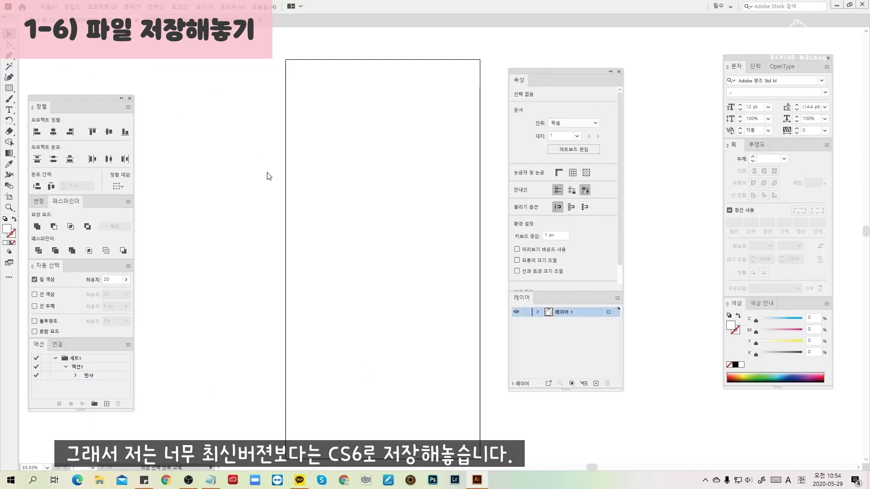
Save the document again under the same name, overwriting 샘플.ai with the version set to Illustrator CS6
key(ctrl+shift+s)
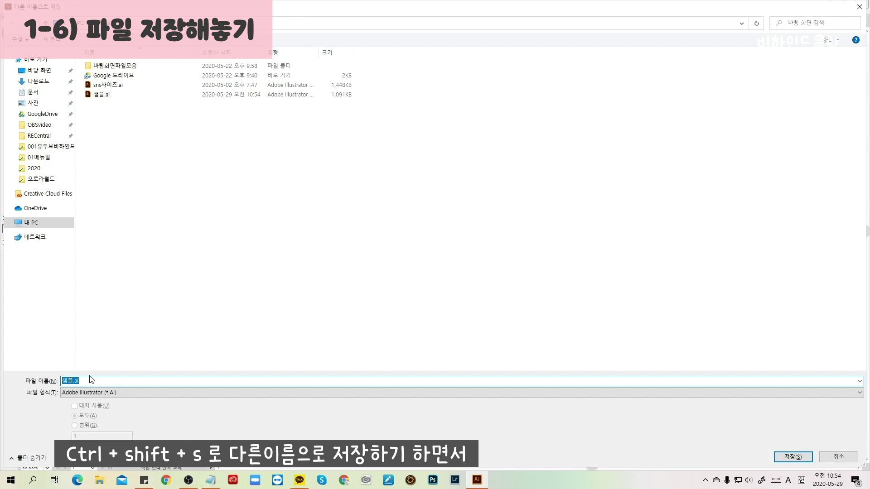
key(Return)
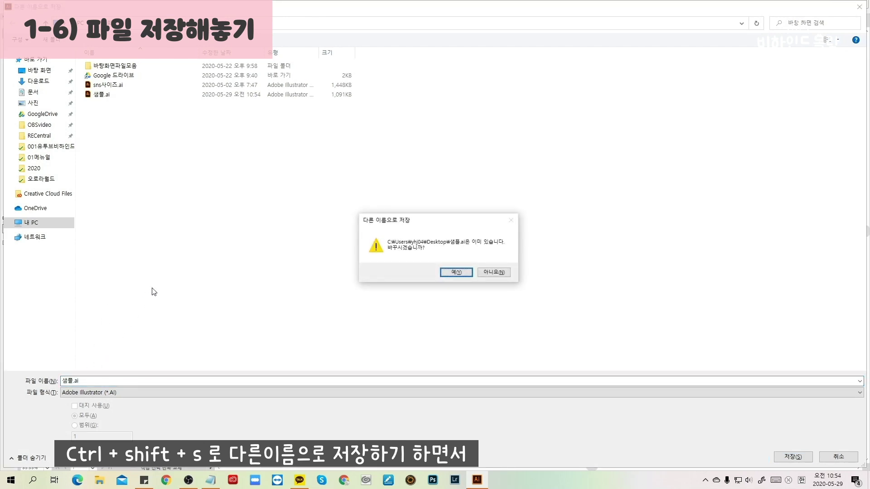
click(460, 275)
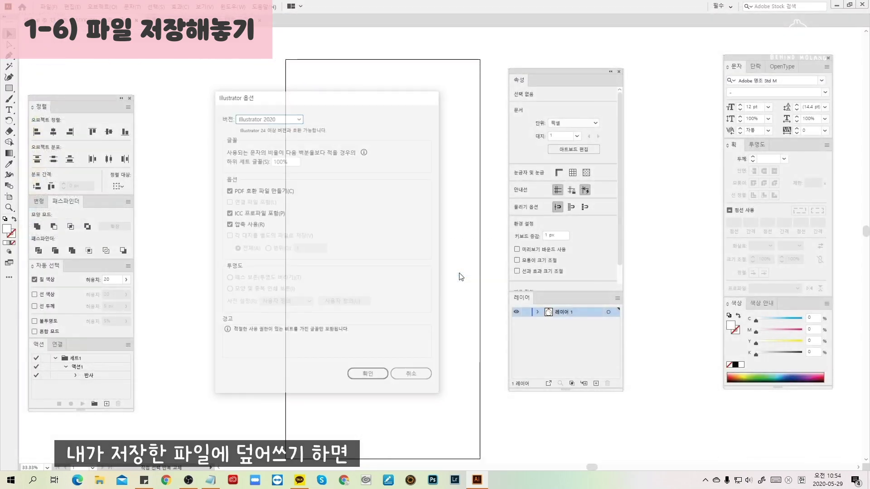
click(293, 118)
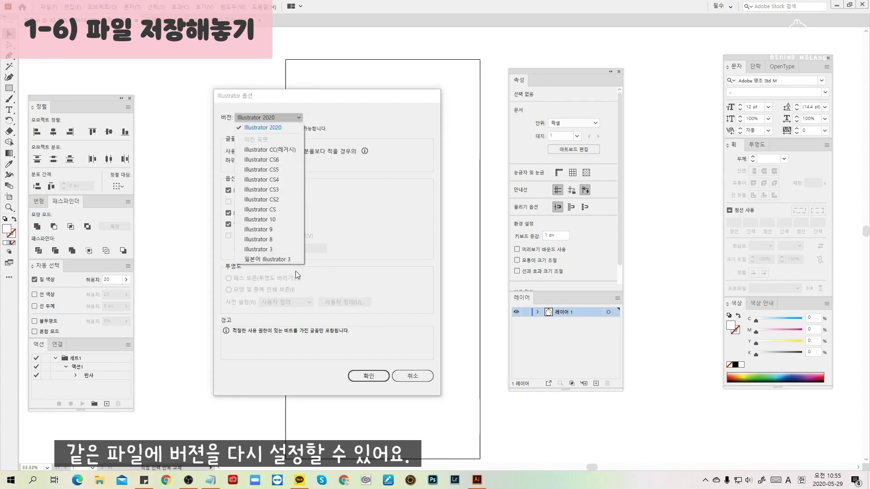
click(287, 159)
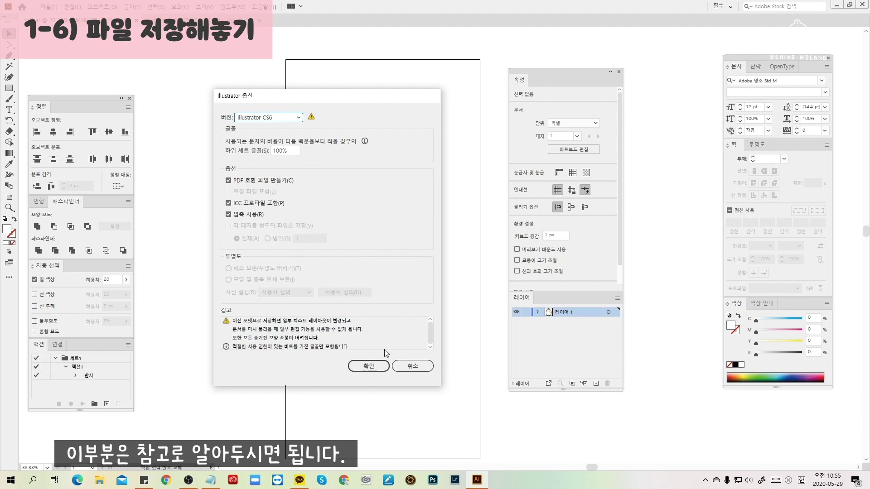
click(380, 365)
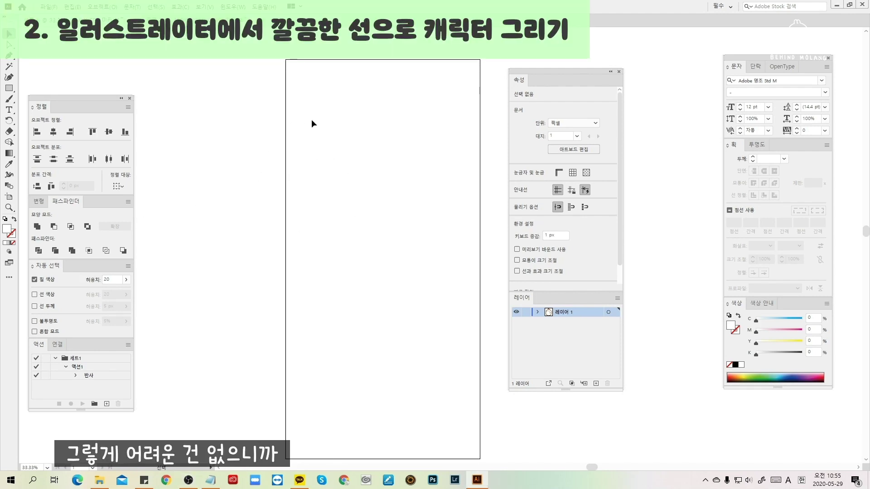
Float the tool strip beside the artboard and draw a looping freehand line about 552 x 432 px with the Pencil tool
drag(9, 15, 226, 101)
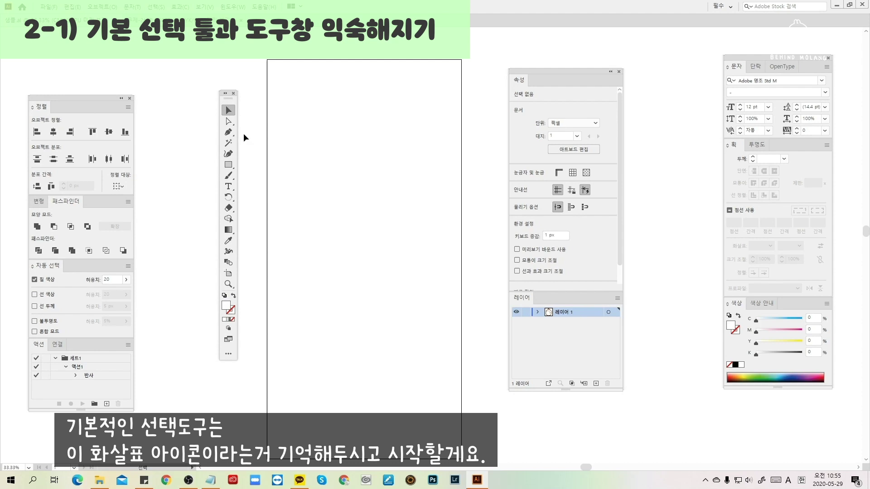
click(228, 175)
drag(310, 226, 399, 237)
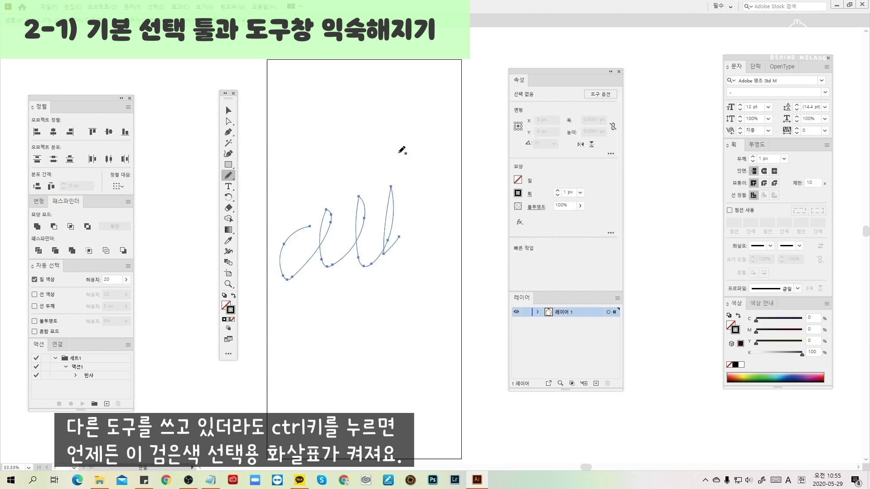
Switch temporarily from the Pencil tool to the Selection tool several times to examine the bounding box around the looping line
key(ctrl)
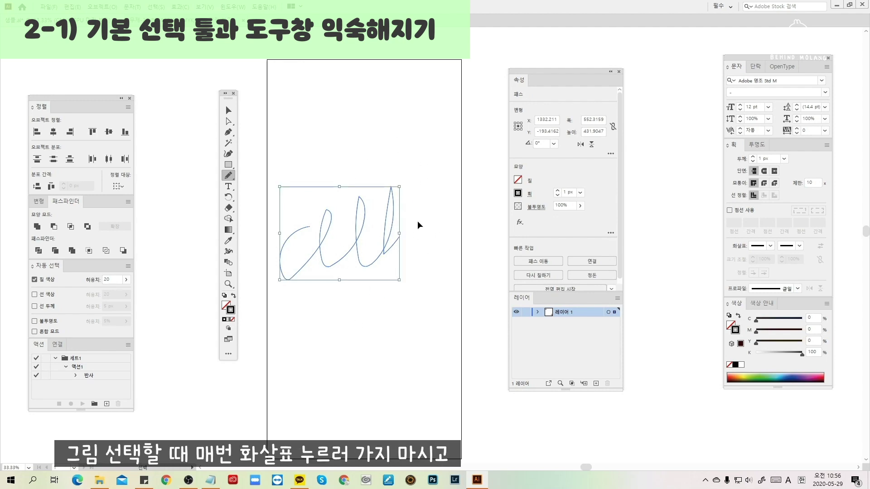
key(ctrl)
key(ctrl)
key(ctrl)
key(ctrl)
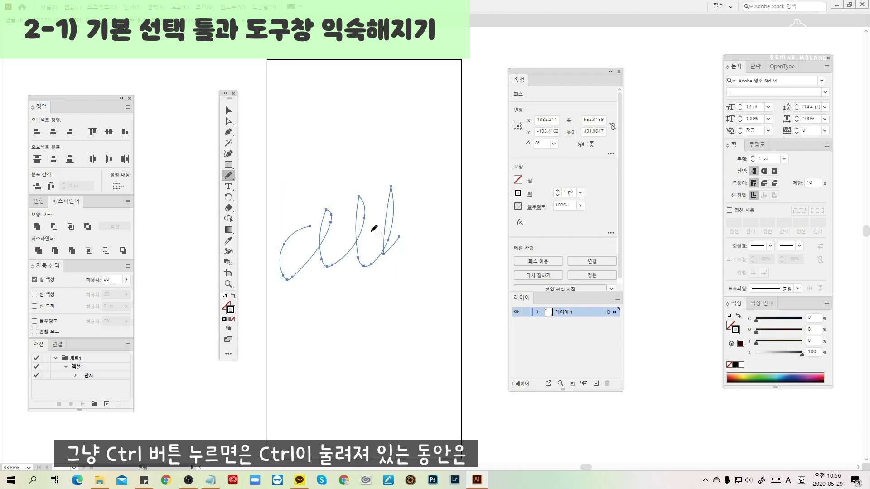
scroll(371, 232, up, 5)
key(ctrl)
scroll(394, 164, up, 3)
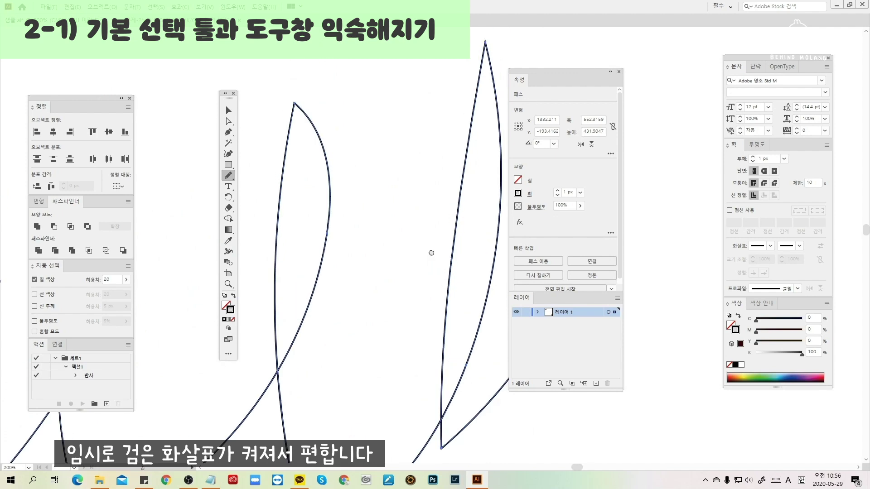
scroll(414, 223, down, 4)
key(ctrl)
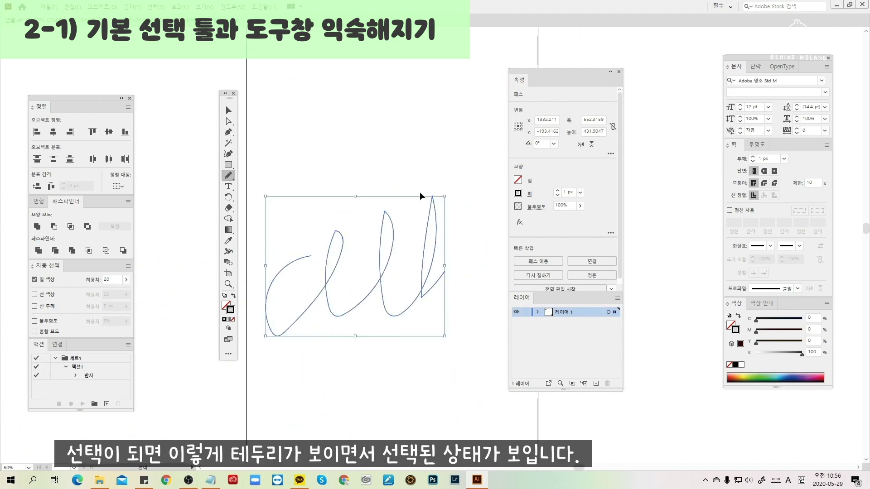
With the Selection tool, select all three looping lines at once and clear the selection
key(v)
click(372, 184)
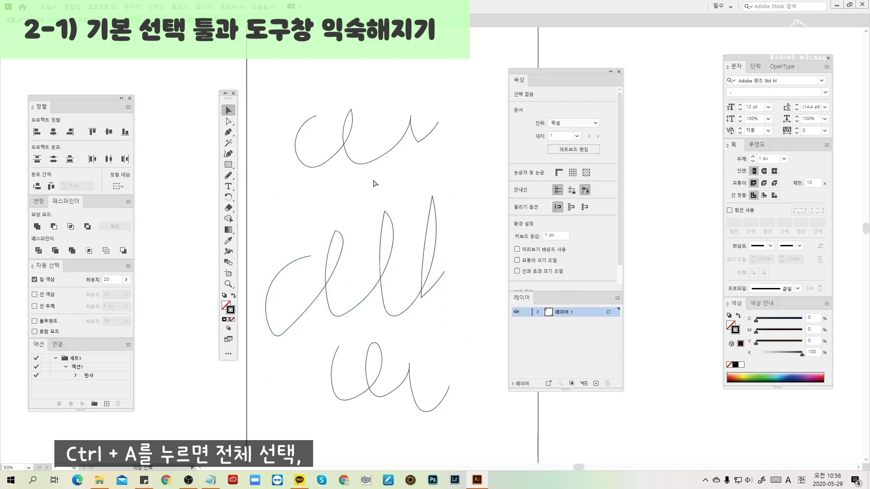
key(ctrl+a)
click(372, 186)
Select the upper line, add the middle and lower lines to the selection, and remove all three from it one by one
click(369, 162)
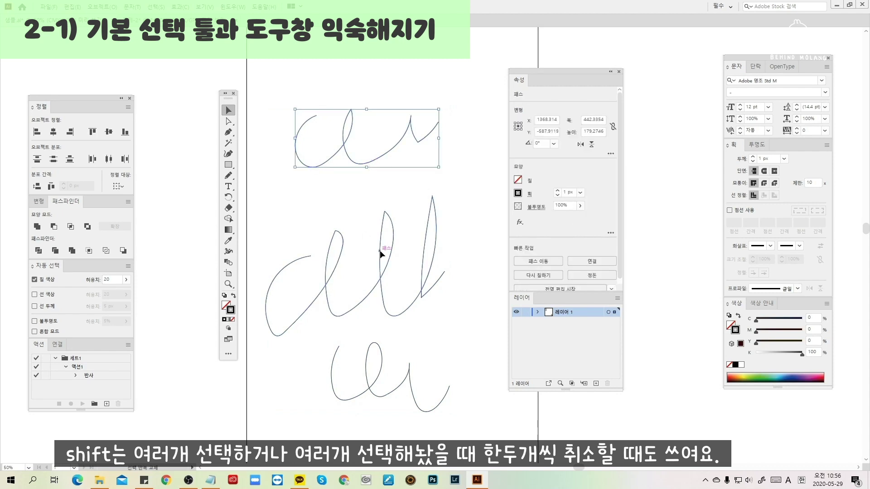
shift+click(382, 253)
shift+click(382, 364)
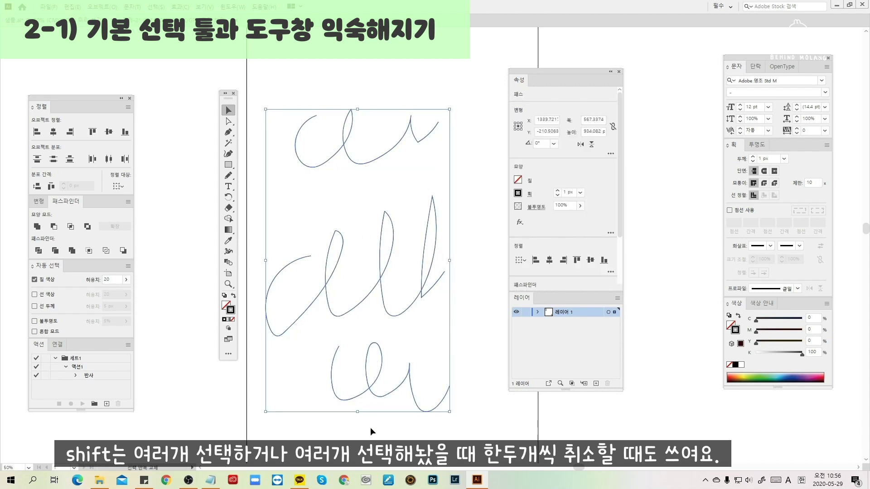
shift+click(379, 377)
shift+click(390, 320)
shift+click(386, 157)
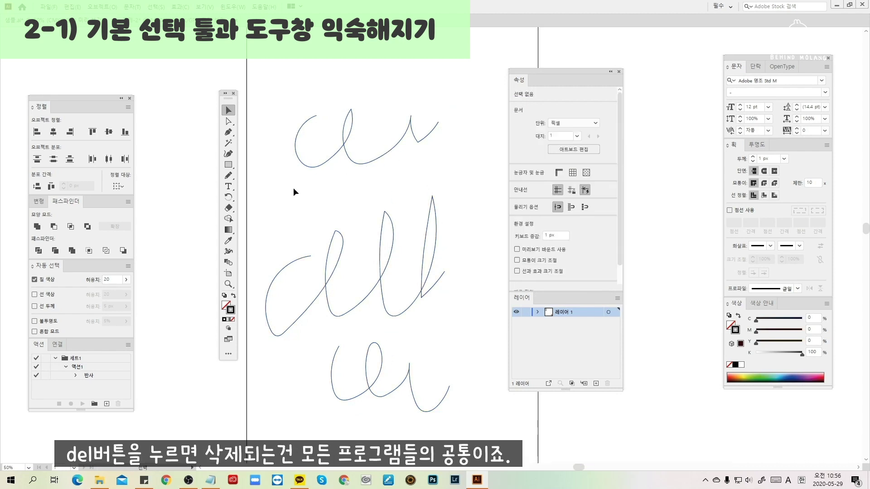
Select the three looping lines together with a marquee and delete them
drag(349, 153, 410, 403)
key(Delete)
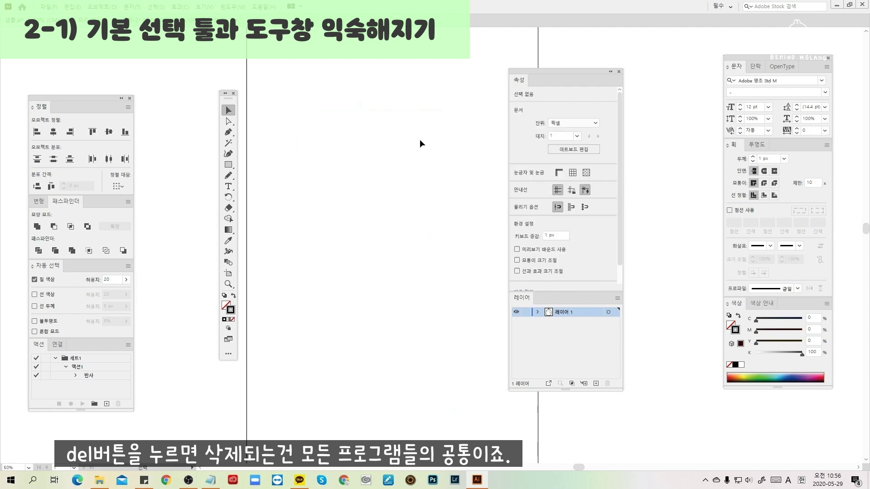
Look through the tools grouped under the Pen tool, and choose the Star tool from the shape tool group
click(235, 131)
drag(234, 136, 263, 132)
click(229, 136)
drag(229, 170, 261, 196)
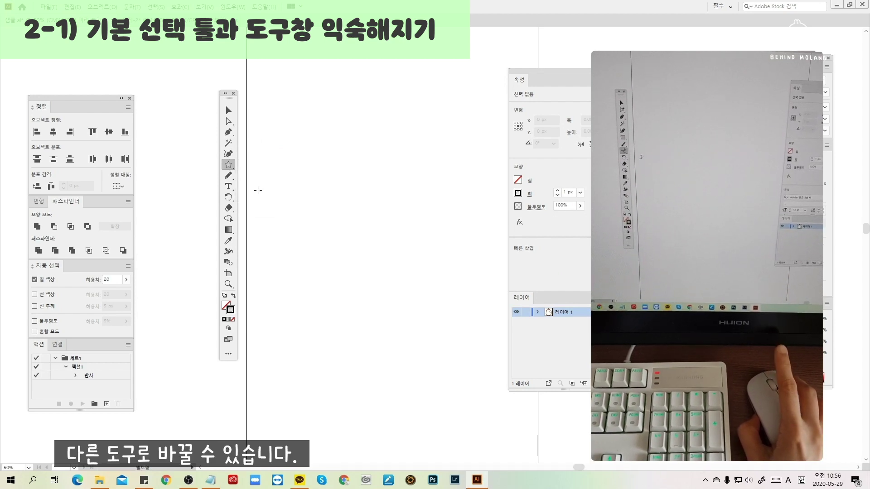
Switch the shape tool from Star to Rectangle and choose the Selection tool
drag(229, 165, 254, 165)
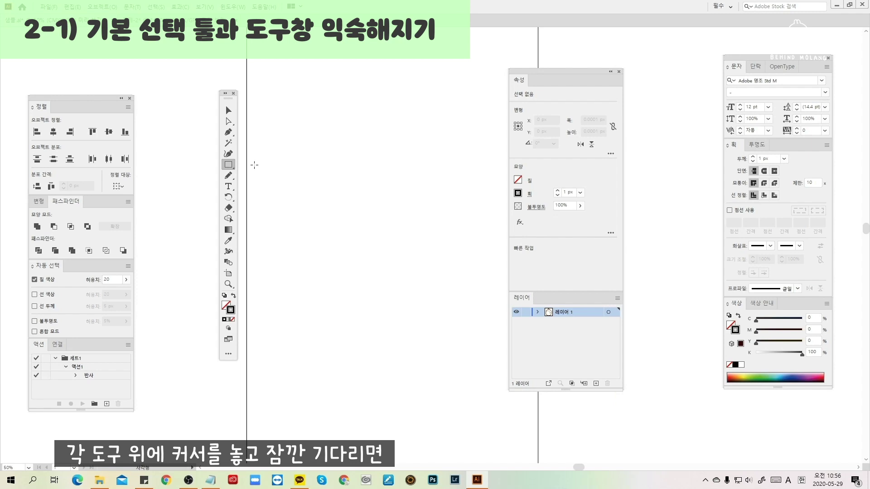
click(230, 110)
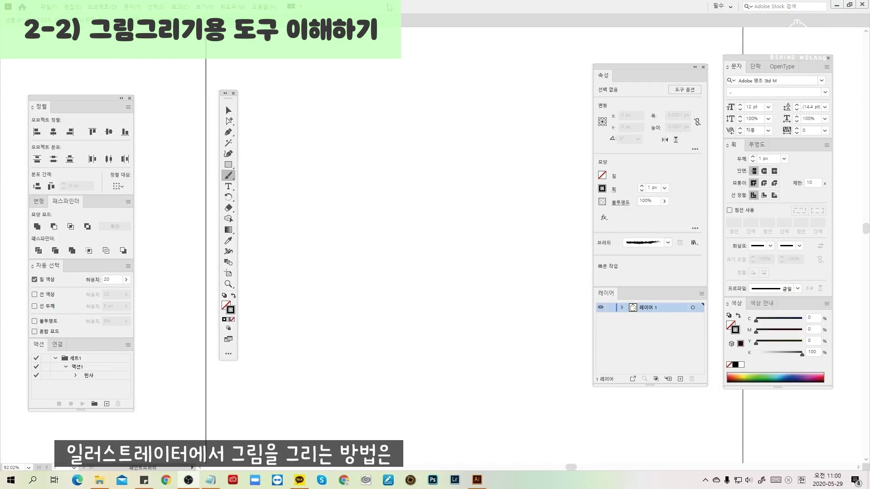
Draw a heart with the Paintbrush tool and a second heart below it with the Pencil tool
mouse_move(368, 196)
mouse_down()
mouse_move(389, 311)
mouse_move(376, 186)
mouse_up()
scroll(291, 188, down, 3)
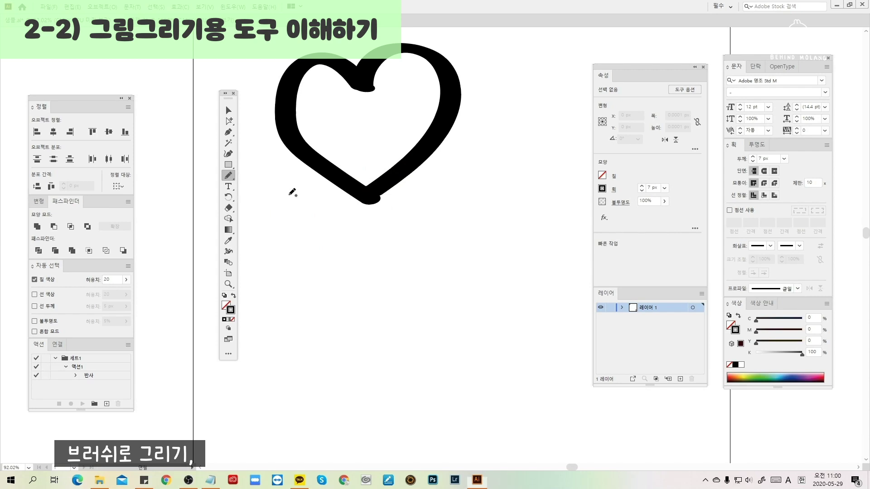
key(n)
drag(369, 272, 384, 372)
Draw a third heart beside the other two with the Pen tool, placing anchor points around a closed outline
click(447, 291)
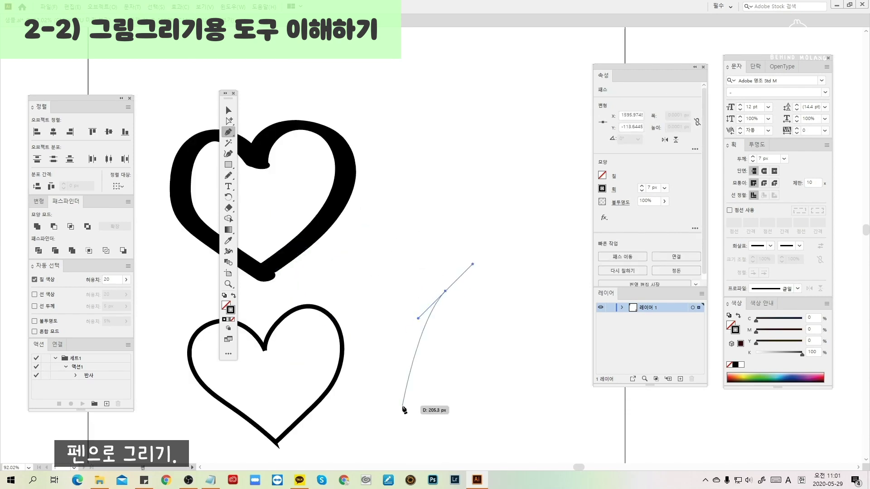
click(394, 263)
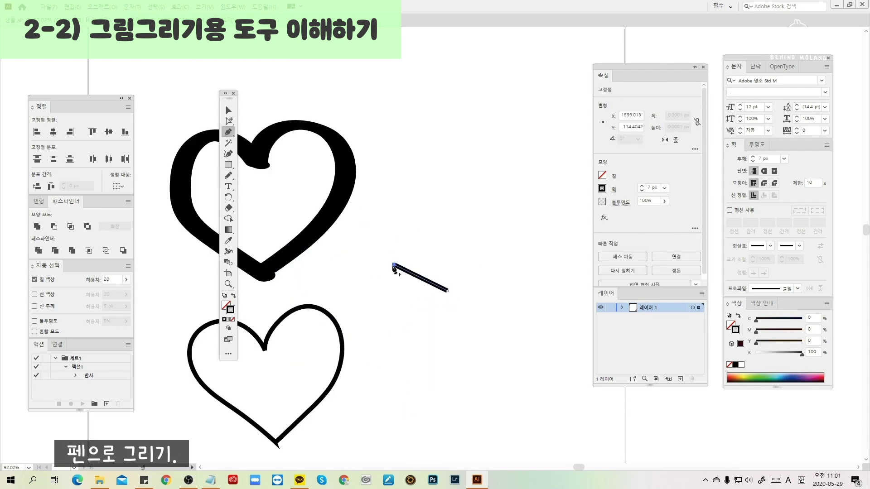
click(356, 323)
mouse_move(395, 381)
mouse_down()
mouse_move(439, 410)
mouse_move(524, 355)
mouse_move(538, 281)
mouse_move(531, 236)
mouse_up()
click(461, 250)
click(448, 290)
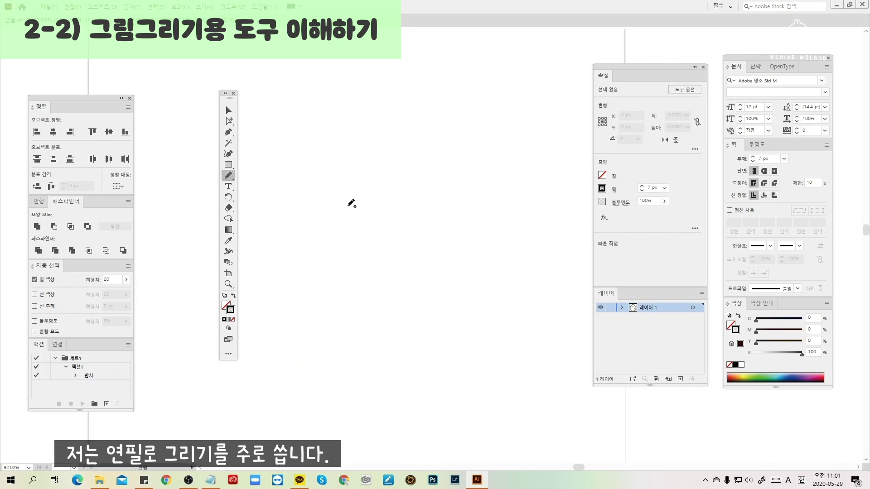
Draw an open freehand circle about 295 px wide and 306 px high with the Pencil tool, and delete it
mouse_move(316, 278)
mouse_down()
mouse_move(315, 235)
mouse_move(446, 189)
mouse_move(470, 316)
mouse_move(320, 321)
mouse_up()
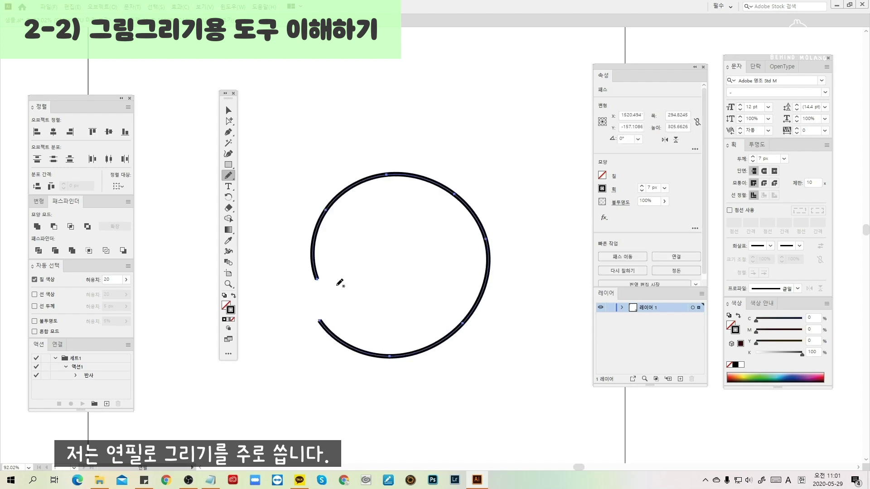
key(v)
key(Delete)
Build a simple rabbit with the Ellipse tool from a round head and two tall ears about 31 by 148 px
drag(229, 165, 257, 182)
drag(318, 167, 423, 271)
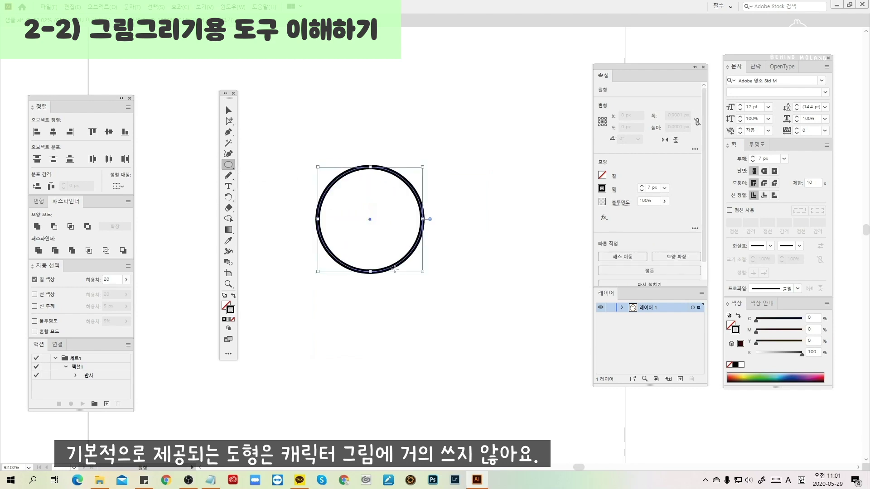
mouse_move(338, 105)
mouse_down()
mouse_move(408, 171)
mouse_move(332, 194)
mouse_move(359, 192)
mouse_up()
drag(370, 104, 389, 191)
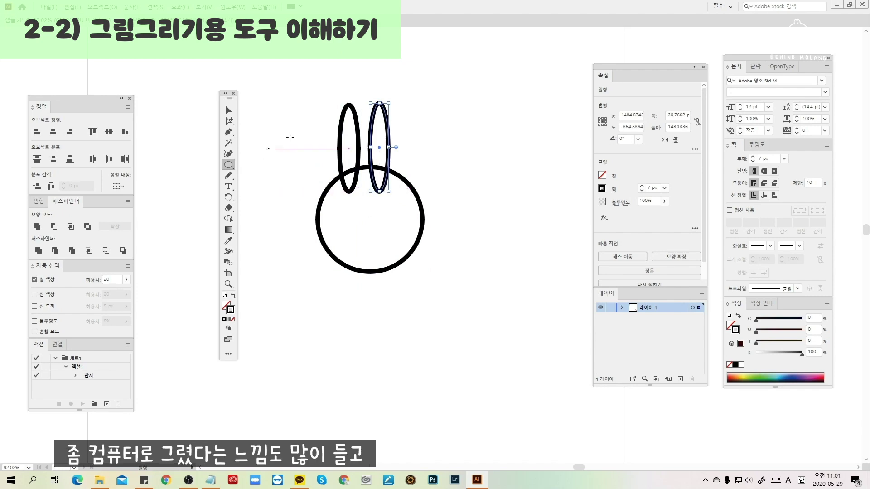
drag(303, 179, 363, 226)
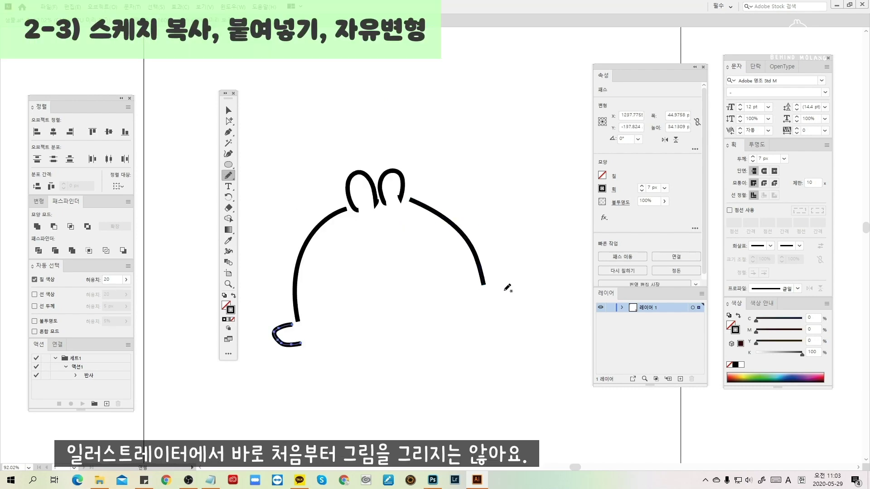
Continue the freehand rabbit drawing with additional Pencil tool strokes
drag(356, 277, 391, 277)
drag(485, 183, 527, 238)
drag(540, 175, 476, 244)
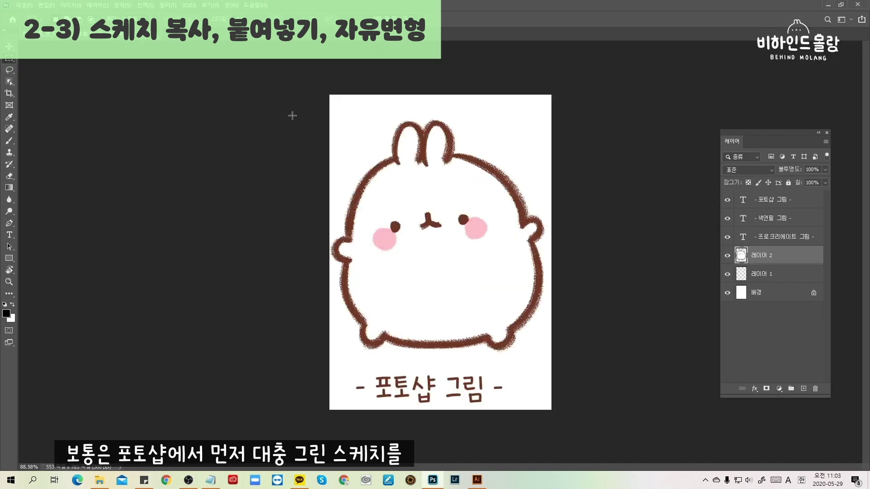
Select and copy the rabbit sketch in Photoshop, and paste it into the Illustrator document
mouse_move(330, 108)
mouse_down()
mouse_move(459, 227)
mouse_move(564, 356)
mouse_move(551, 370)
mouse_up()
key(ctrl+c)
click(477, 480)
key(ctrl+v)
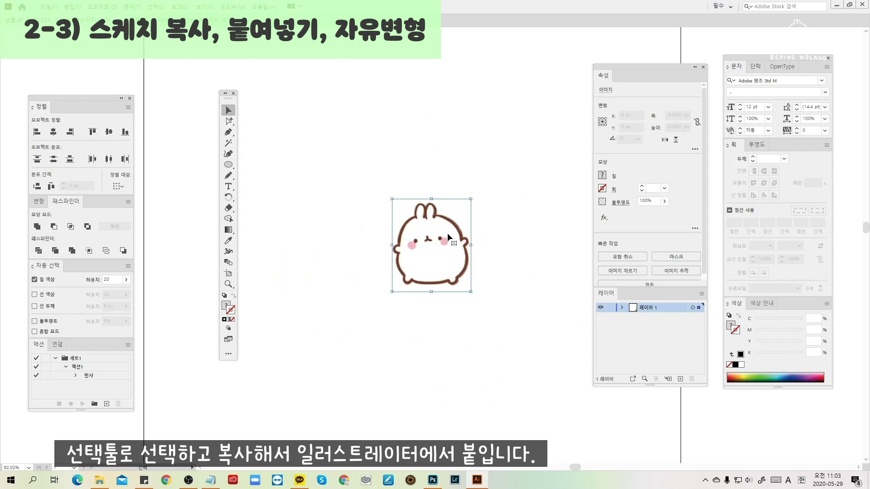
Enlarge the pasted rabbit sketch proportionally to about 439 px wide and 517 px high
drag(431, 293, 450, 425)
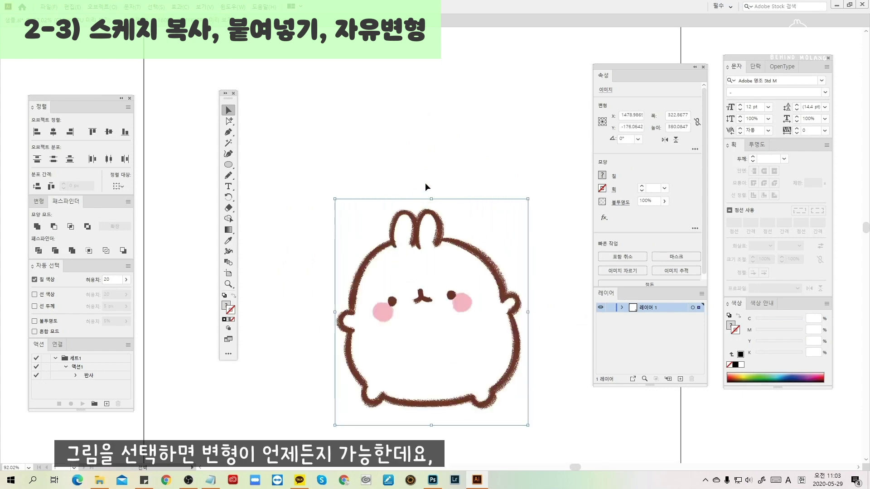
drag(433, 201, 336, 104)
click(428, 100)
click(390, 152)
key(ctrl+z)
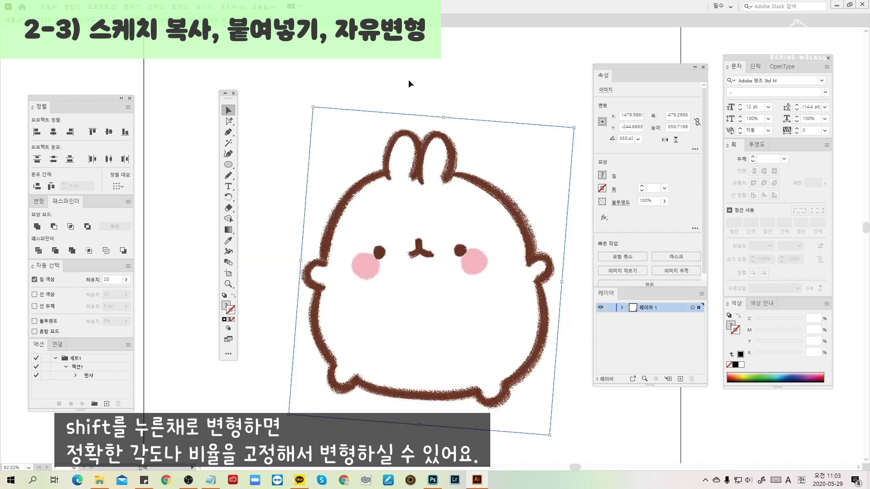
Try rotating the rabbit sketch to a fixed angle of 270°, and undo the rotation
click(409, 77)
click(447, 245)
drag(447, 245, 430, 216)
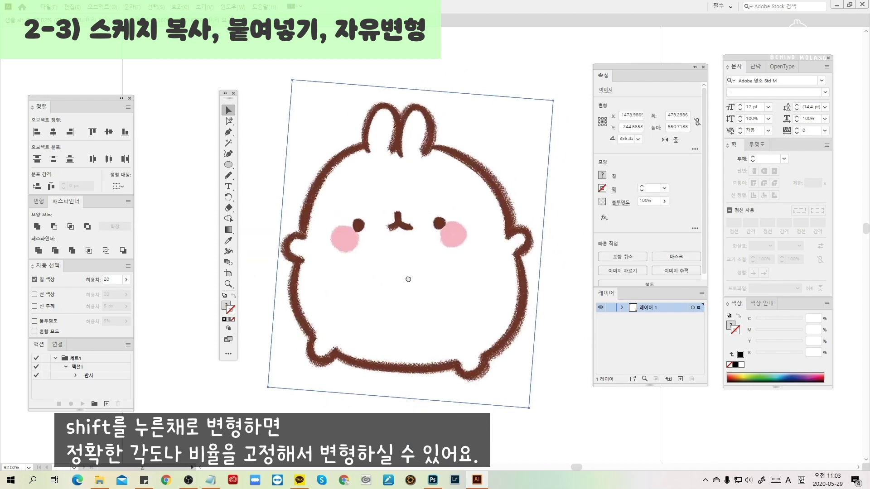
drag(550, 250, 446, 347)
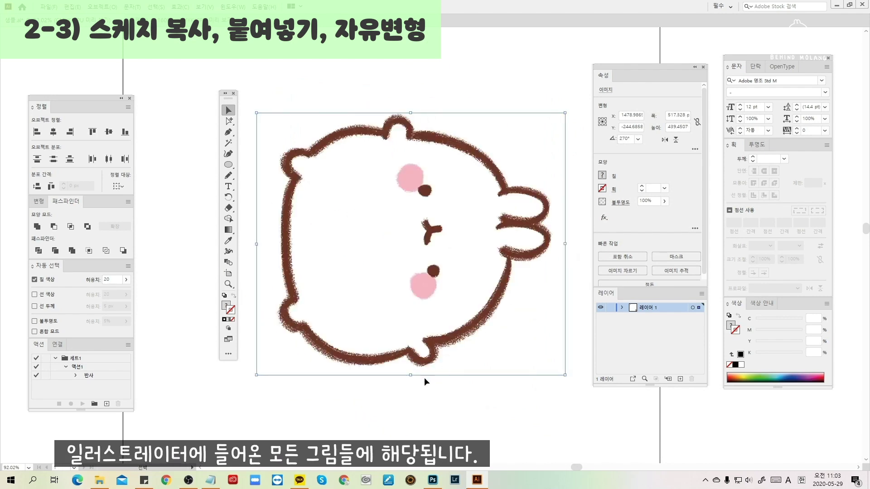
key(ctrl+z)
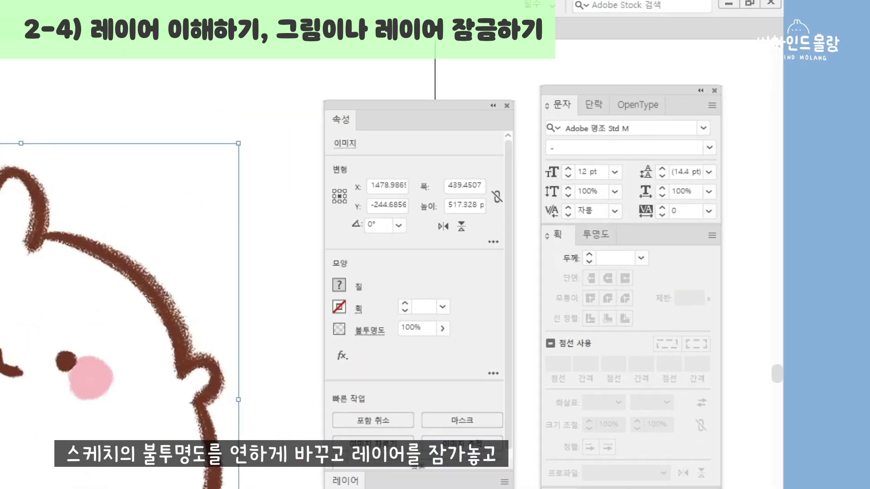
Lower the rabbit sketch's opacity to 21%
click(756, 144)
click(820, 158)
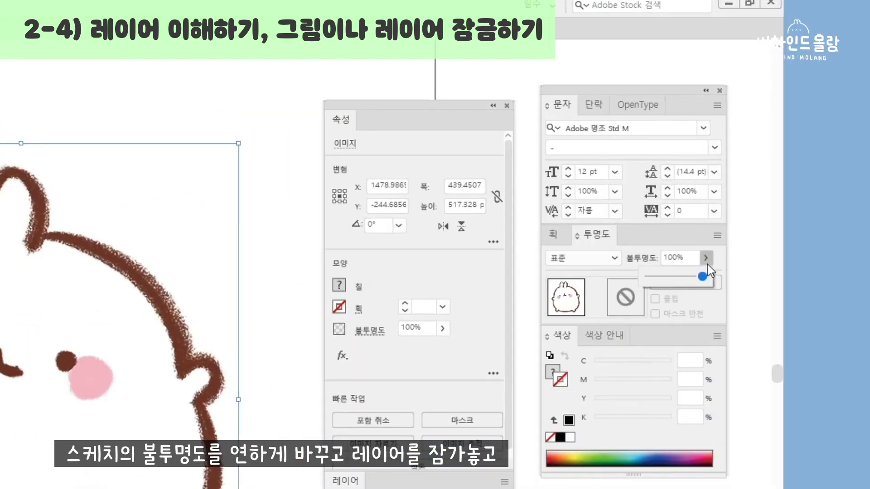
click(661, 280)
Lock the layer holding the faded sketch and add a new layer above it
click(565, 261)
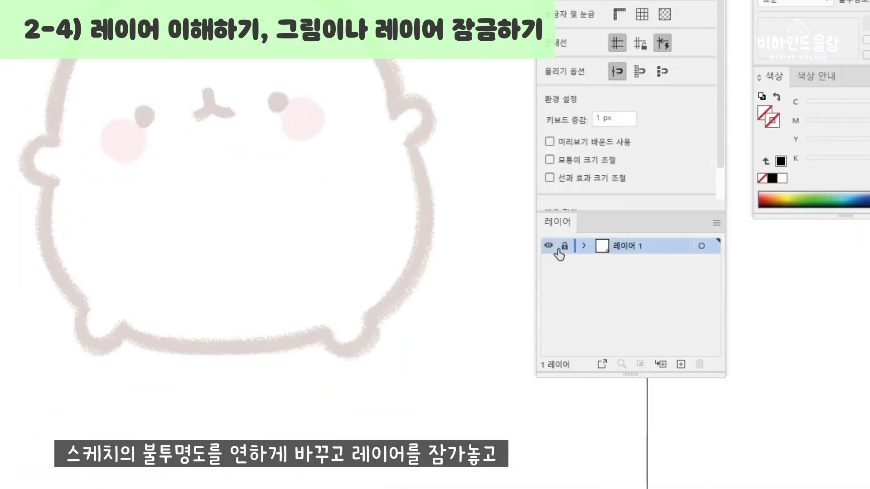
click(681, 364)
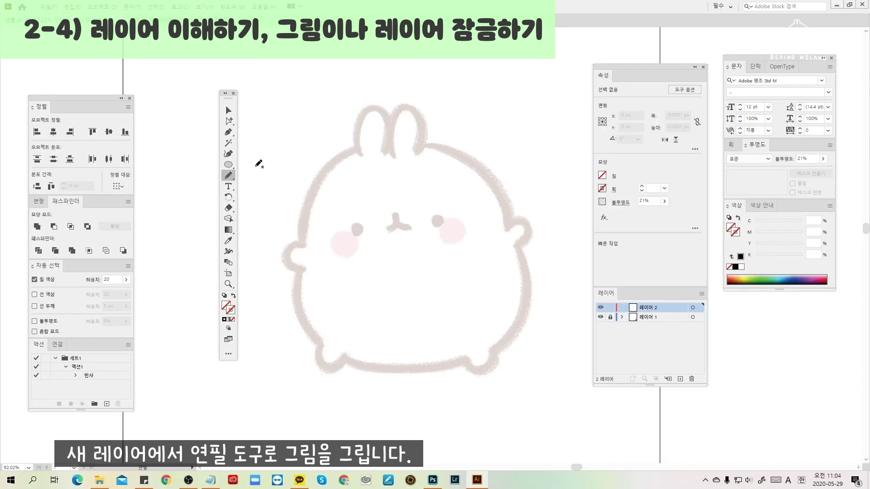
Select the faded sketch, lock it as an object, and unlock all locked artwork again
click(438, 262)
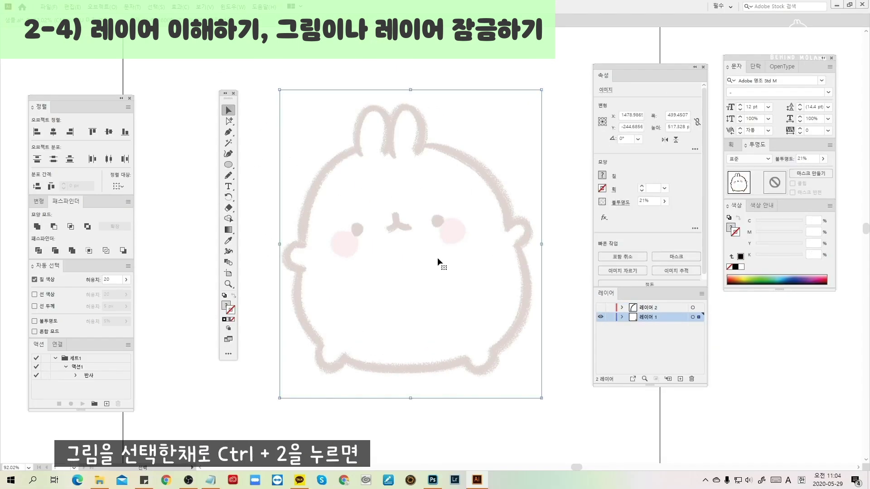
key(ctrl+2)
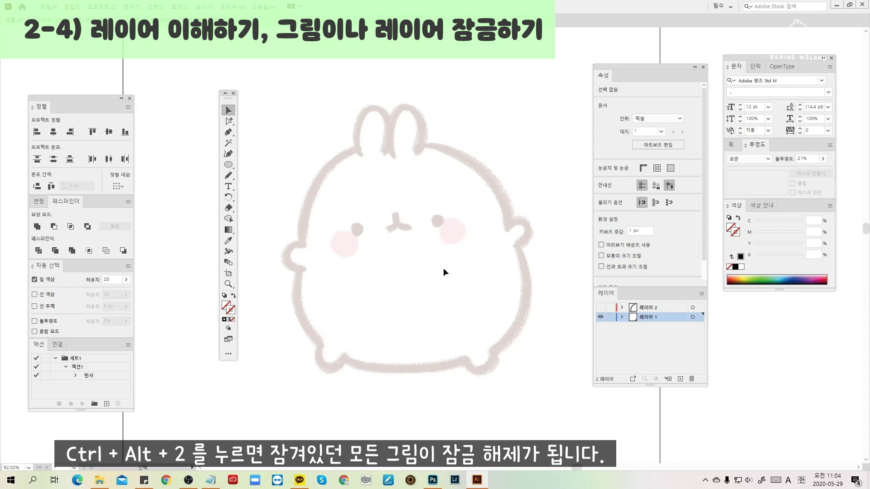
key(ctrl+alt+2)
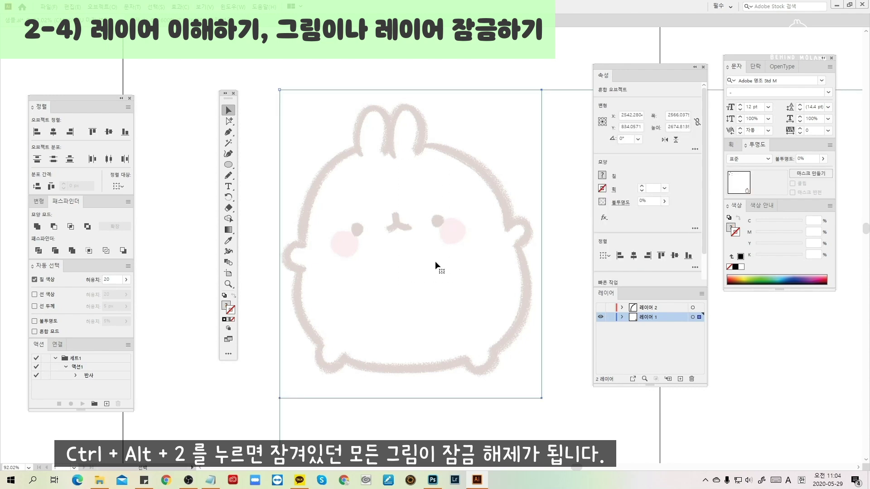
Move the unlocked rabbit sketch slightly, and lock its layer, 레이어 1
click(392, 209)
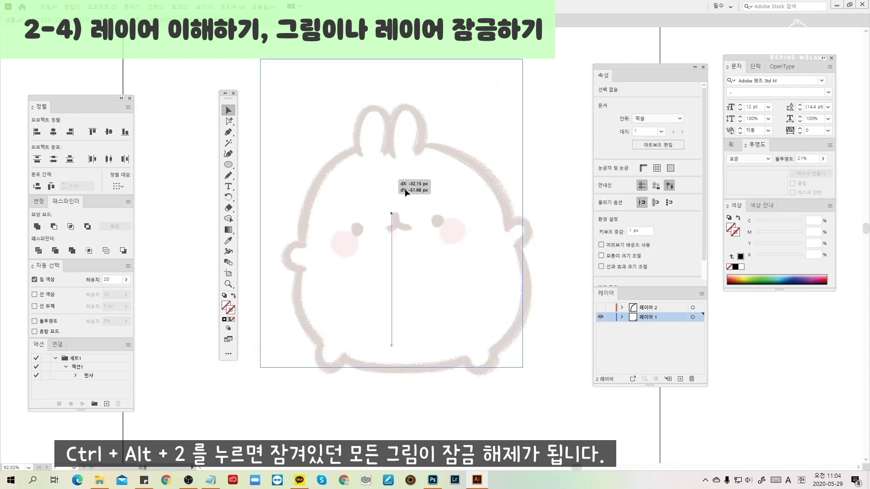
mouse_move(418, 201)
mouse_down()
mouse_move(408, 185)
mouse_move(443, 197)
mouse_move(415, 184)
mouse_up()
click(610, 317)
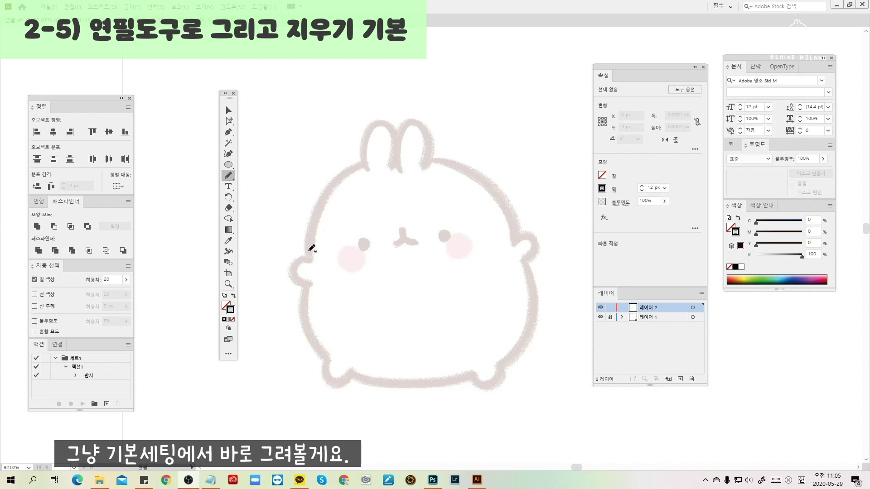
Trace the upper-left body outline from the arm to the ear with the Pencil tool using a 12 px stroke
mouse_move(306, 259)
mouse_down()
mouse_move(326, 192)
mouse_move(366, 163)
mouse_up()
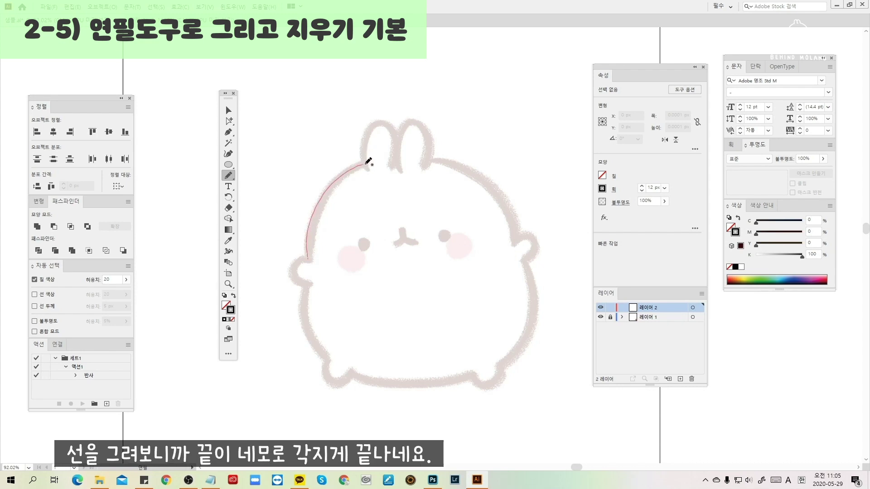
scroll(398, 123, up, 5)
drag(394, 140, 498, 189)
Give the traced body line round caps, and try out the other corner and cap styles
key(v)
click(614, 189)
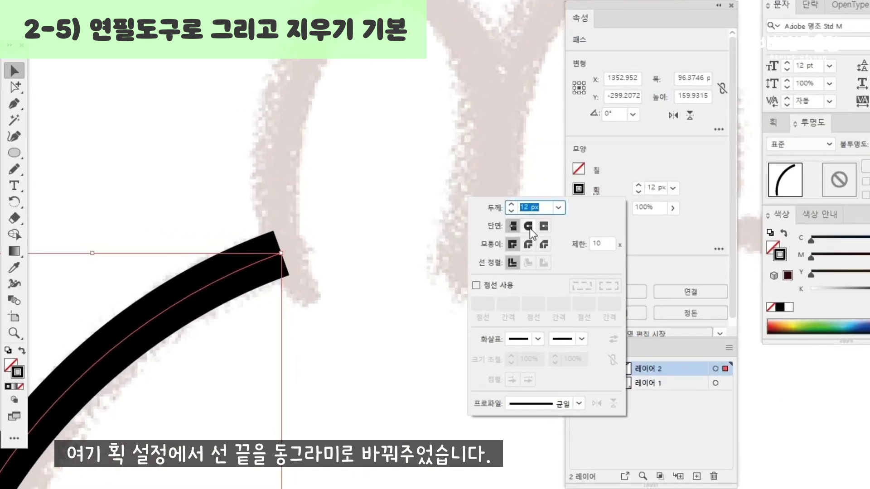
click(529, 228)
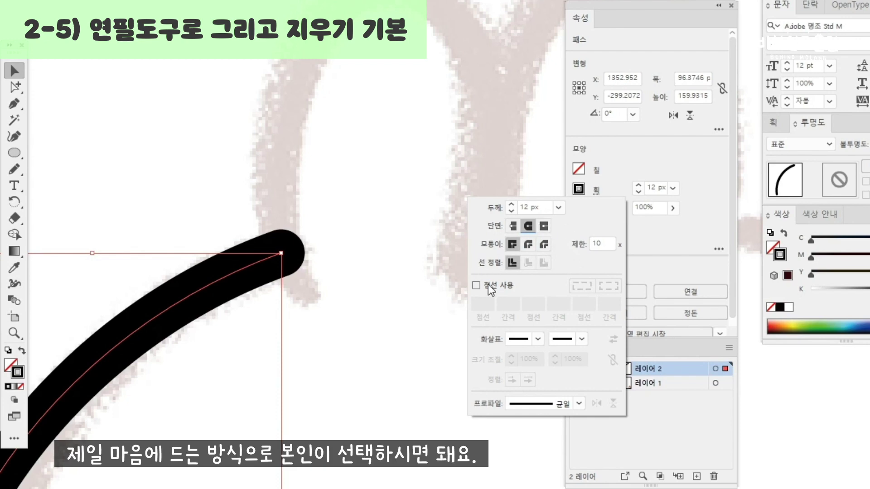
click(544, 245)
click(516, 227)
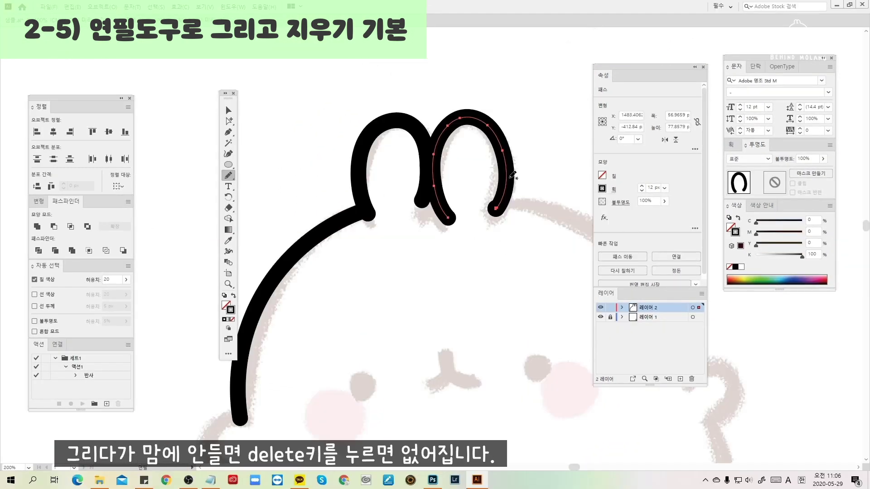
Delete the entire right ear line, and remove only the inner lower end of the left ear with the Direct Selection tool
key(Delete)
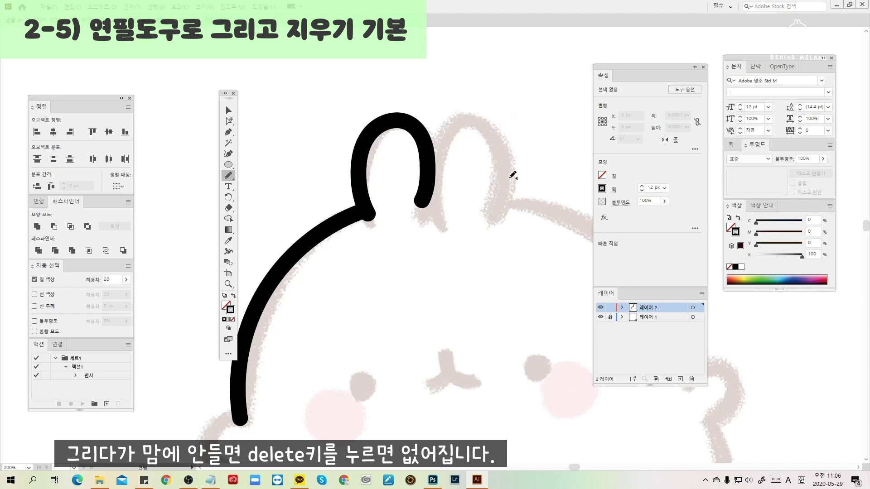
click(228, 121)
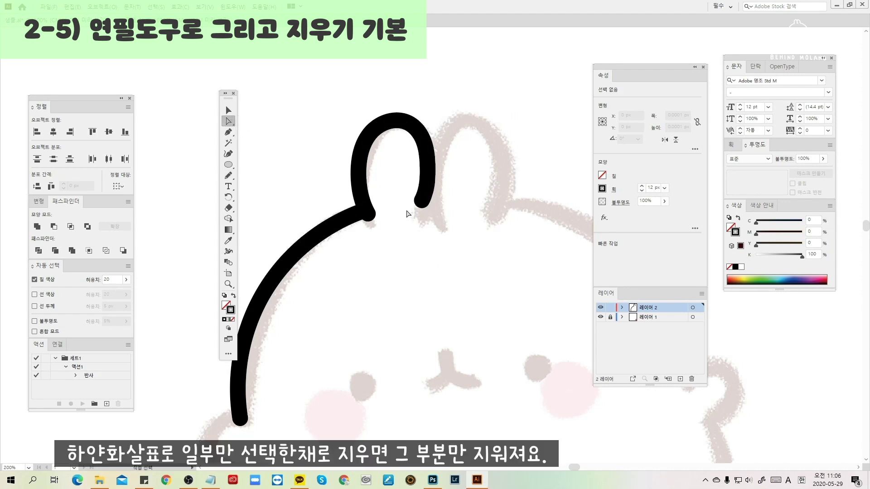
drag(404, 219, 443, 190)
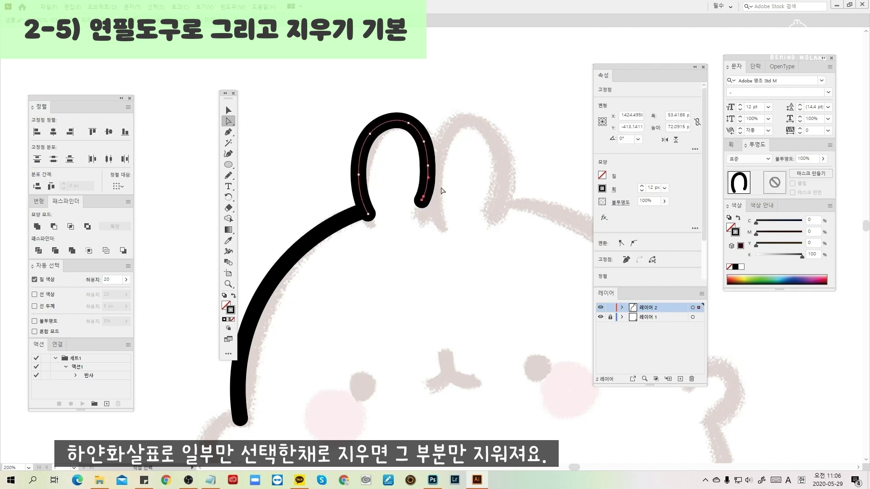
key(Delete)
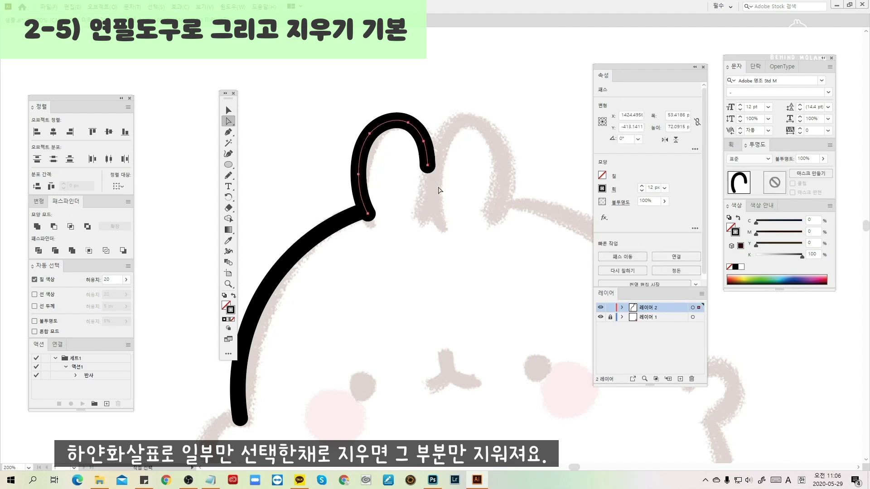
Try deleting the whole left ear line with the Selection tool, undo the deletion, and reselect the line
key(v)
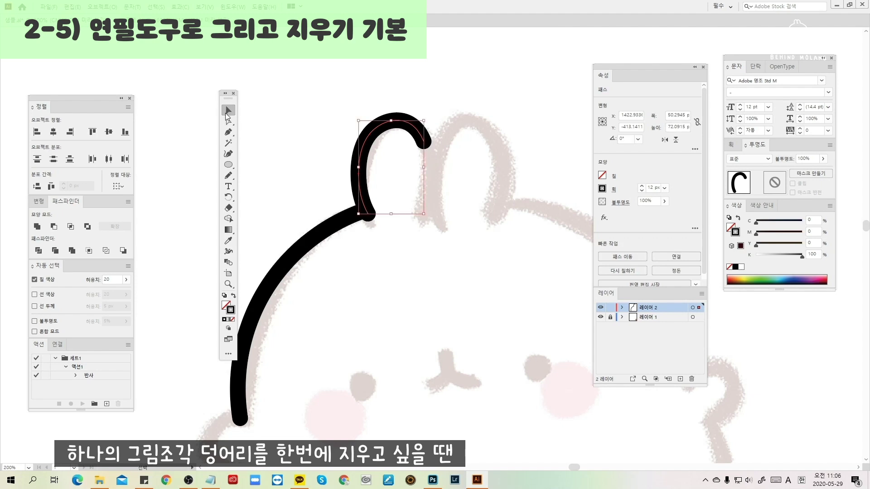
key(Delete)
key(ctrl+z)
click(363, 162)
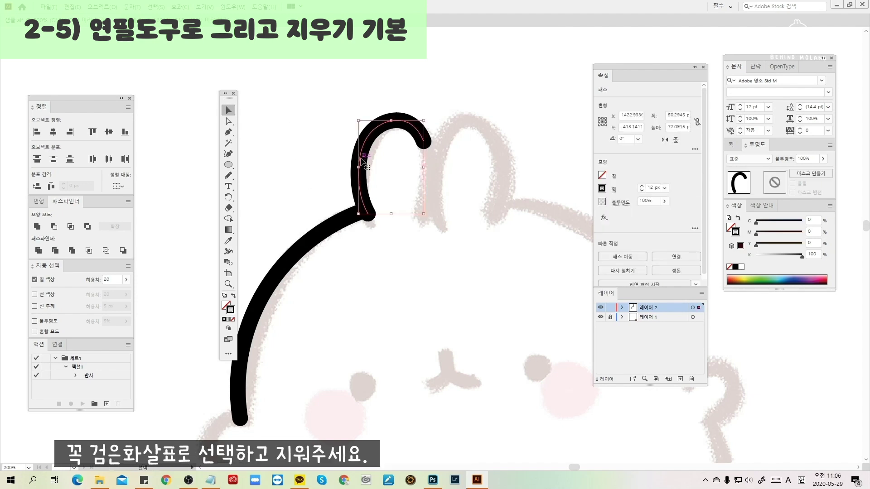
Delete the whole left ear line
key(Delete)
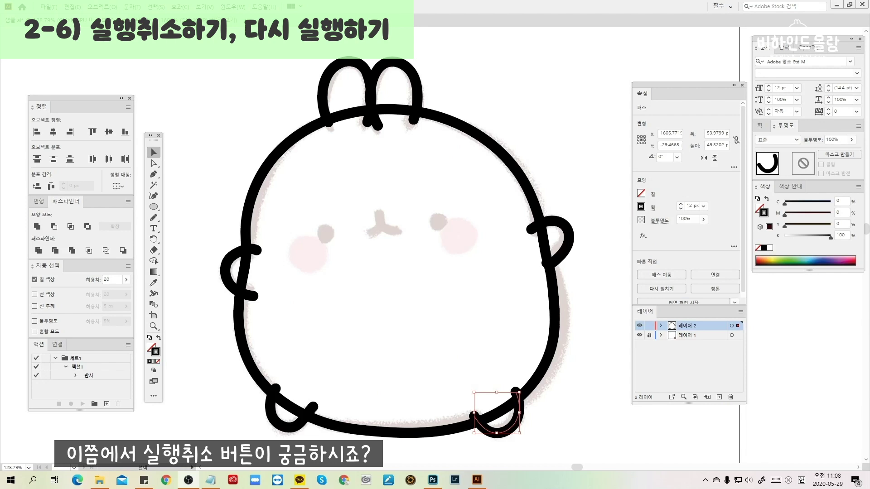
Undo the most recently drawn foot and left arm lines one by one, and redo them
key(ctrl+z)
key(ctrl+z)
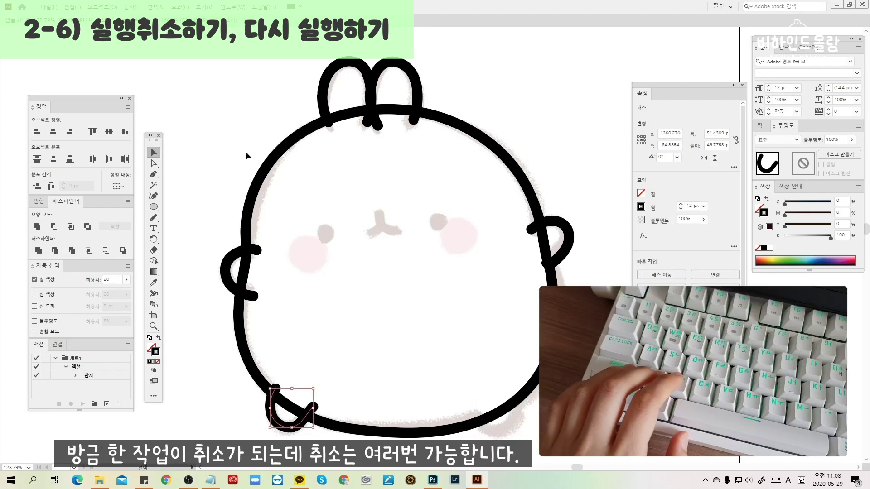
key(ctrl+z)
key(ctrl+z)
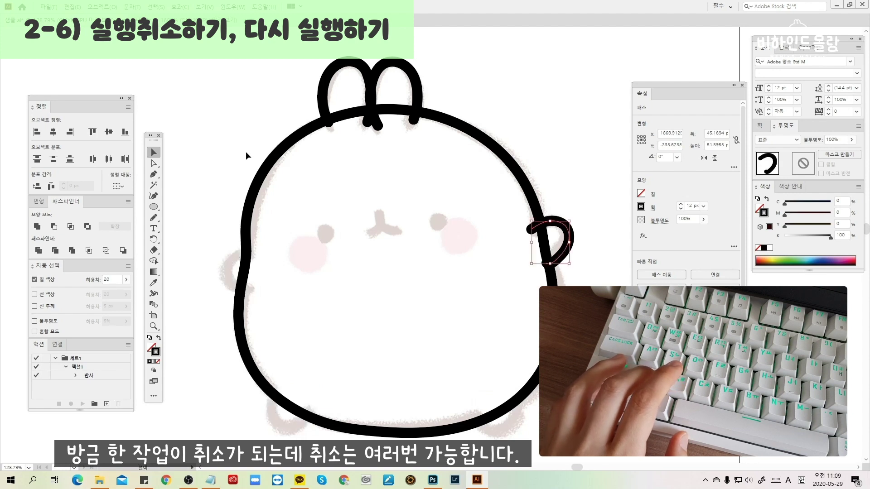
key(ctrl+shift+z)
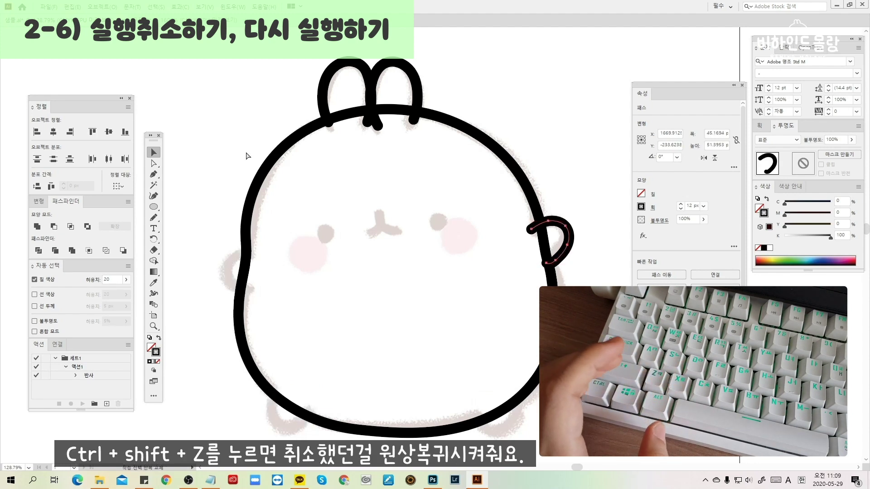
key(ctrl+shift+z)
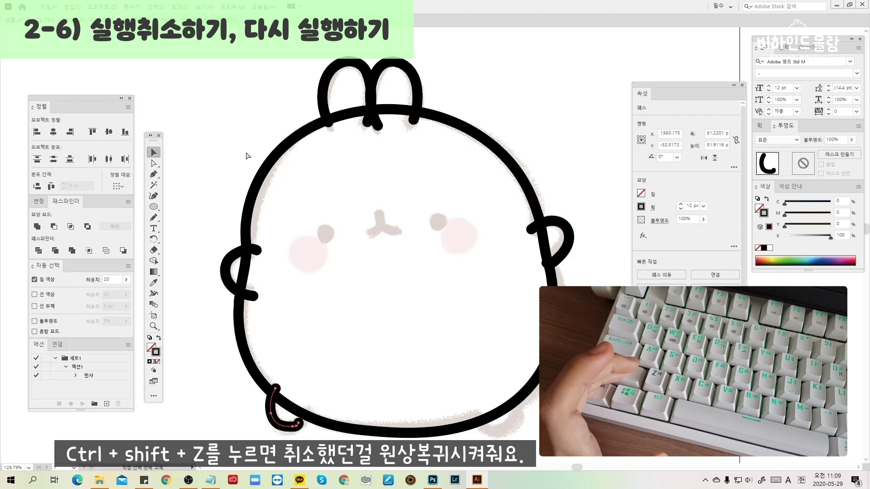
key(ctrl+shift+z)
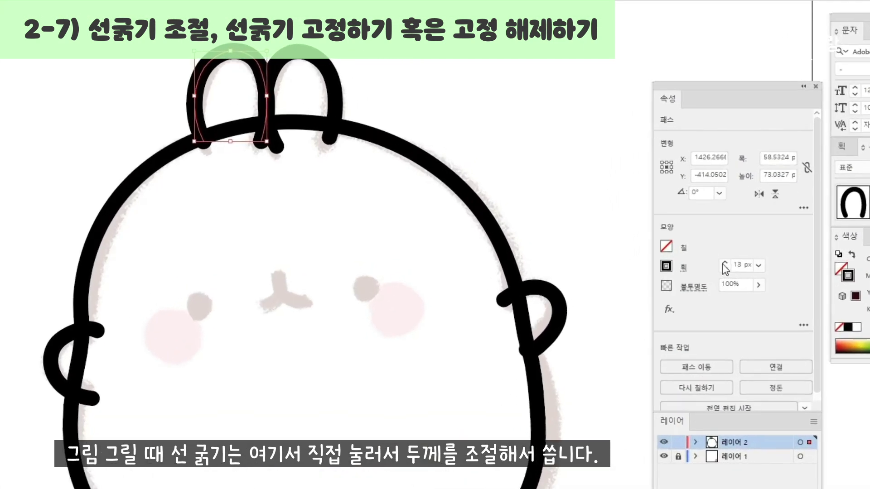
Set the stroke weight of all the rabbit's outline paths to 10 px
click(681, 204)
key(ctrl+a)
click(780, 288)
click(797, 446)
Try enlarging the whole outline to about 842 px wide, undo it, and try enlarging it again
mouse_move(326, 247)
mouse_down()
mouse_move(281, 200)
mouse_move(222, 231)
mouse_up()
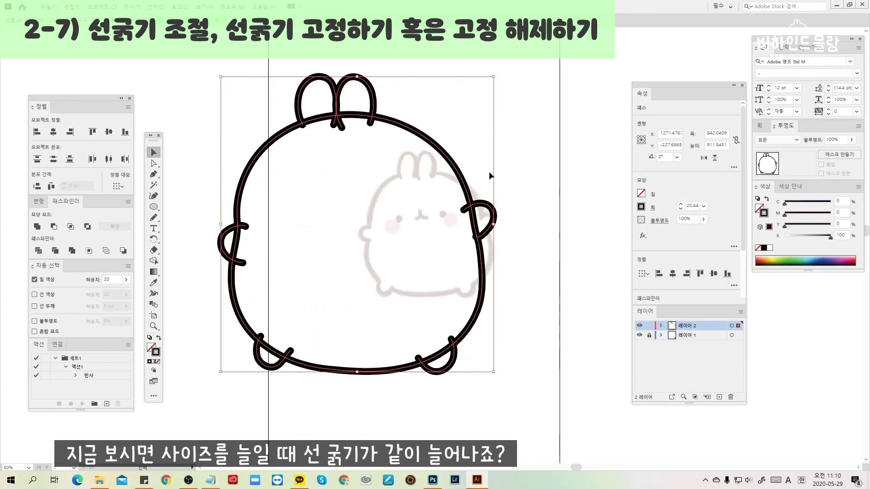
click(559, 212)
key(ctrl+z)
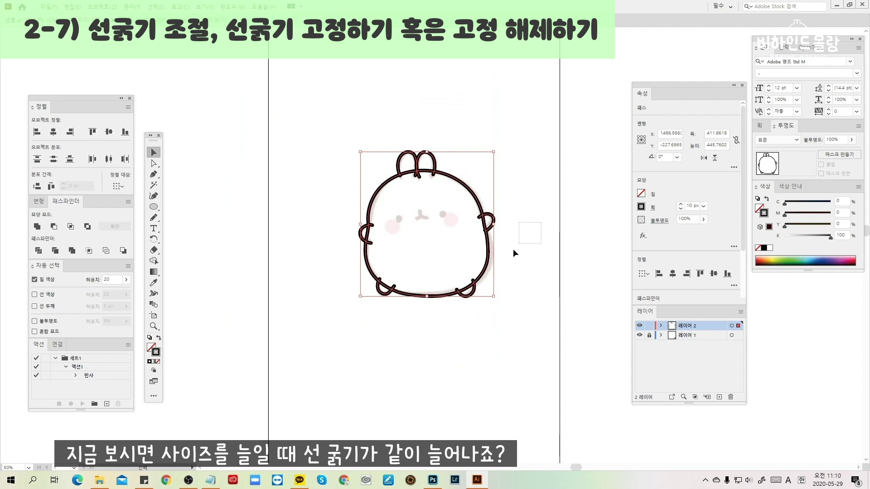
click(521, 244)
scroll(517, 254, down, 1)
click(312, 319)
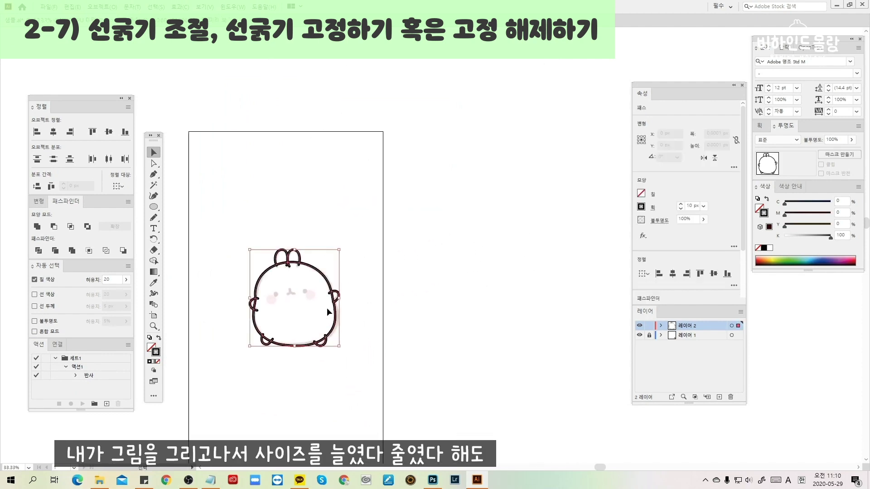
mouse_move(339, 298)
mouse_down()
mouse_move(618, 220)
mouse_move(614, 210)
mouse_up()
Turn off Scale Strokes & Effects in the left ear path's Scale settings, and try resizing the artwork with it off
right_click(400, 107)
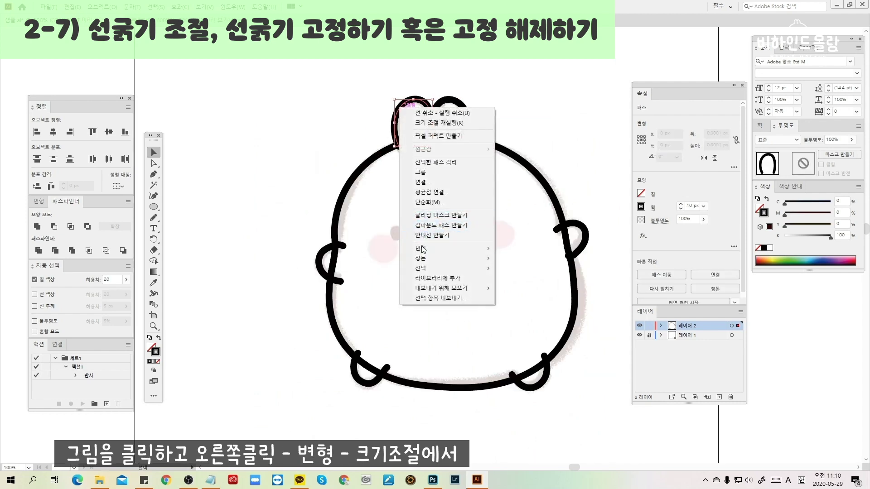
mouse_move(453, 248)
click(538, 294)
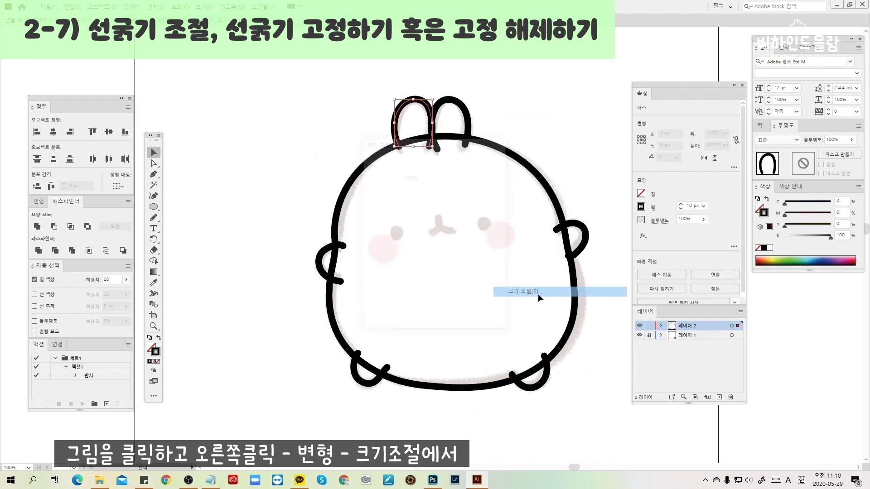
click(419, 265)
click(448, 314)
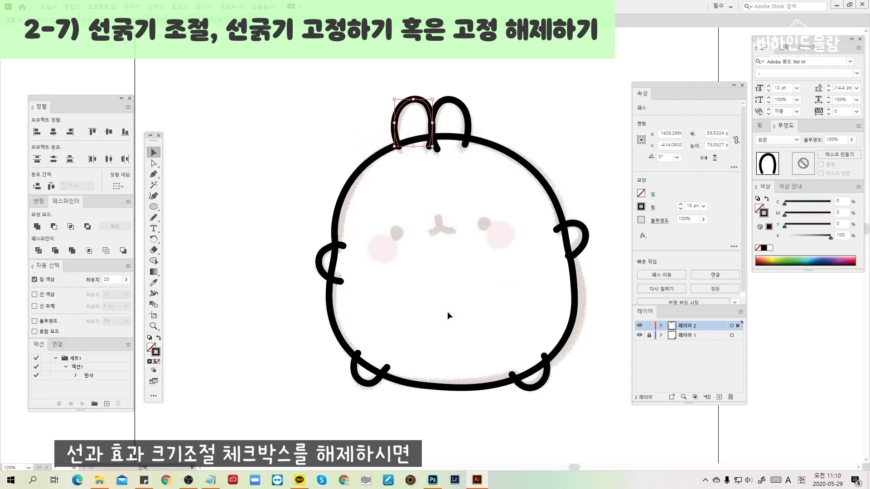
drag(393, 126, 433, 129)
click(257, 158)
click(278, 131)
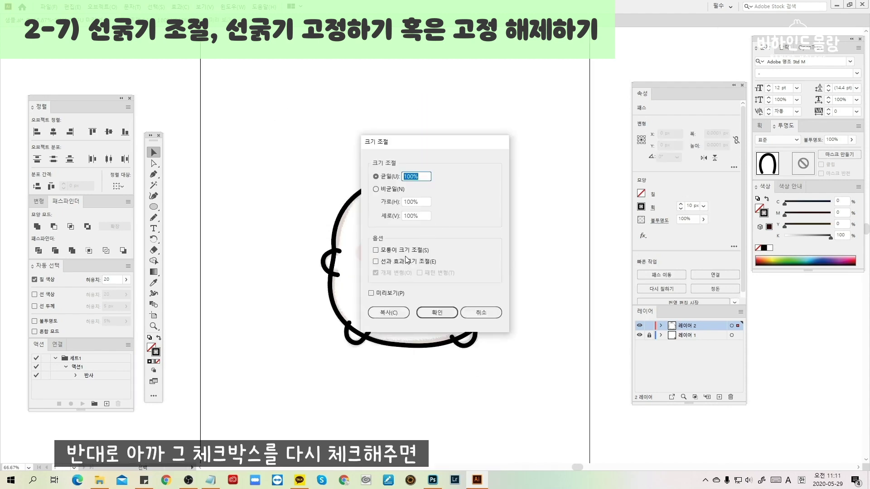
Turn Scale Strokes & Effects back on, try enlarging the artwork, and undo the test resizing
click(407, 262)
click(437, 314)
drag(372, 169, 306, 167)
key(ctrl+z)
key(ctrl+z)
key(ctrl+z)
key(ctrl+z)
Try tracing the upper-left body outline with curved Pen tool segments from the left arm to the ear
click(442, 129)
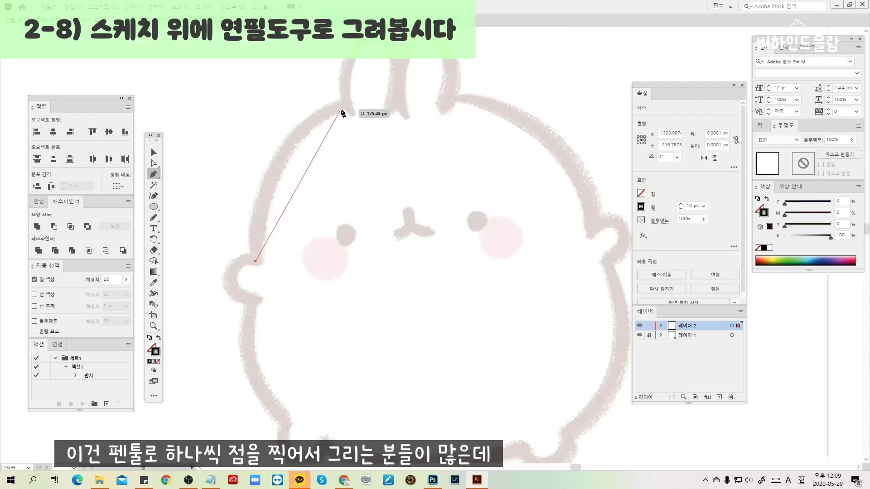
mouse_move(341, 110)
mouse_down()
mouse_move(439, 135)
mouse_move(445, 63)
mouse_up()
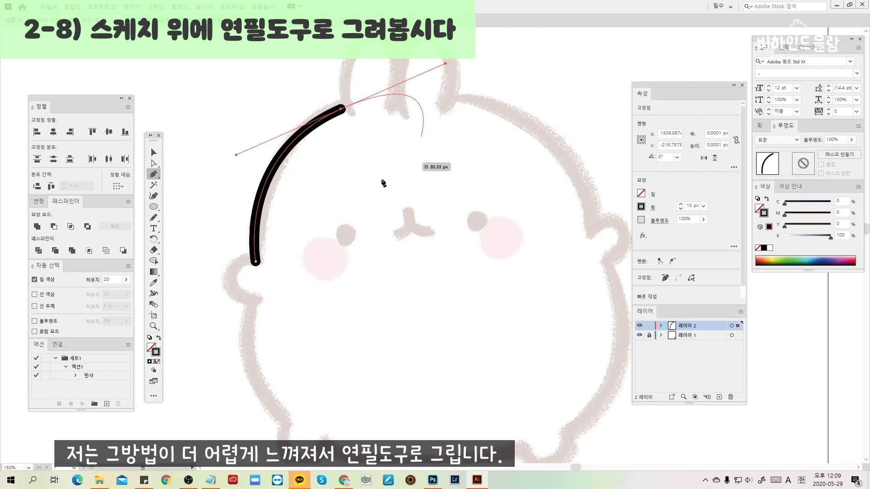
click(415, 139)
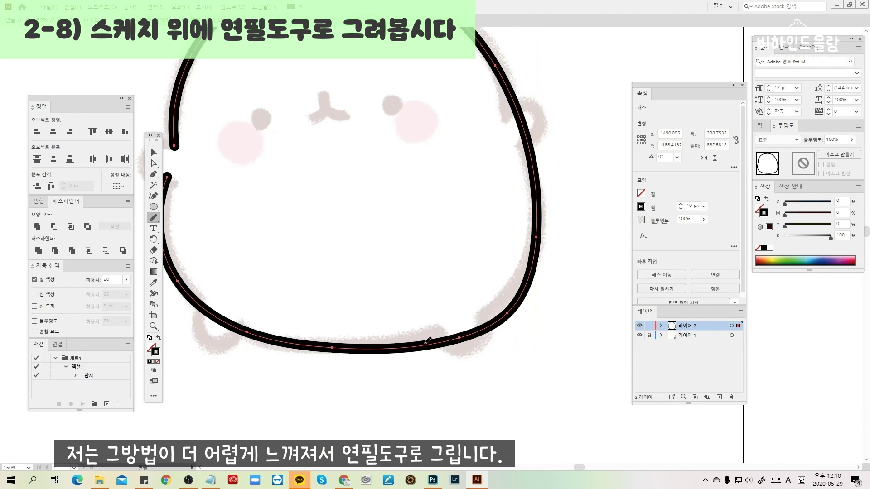
Redraw the lower-right part of the body outline with the Pencil tool to follow the sketch more closely
mouse_move(411, 350)
mouse_down()
mouse_move(534, 234)
mouse_move(450, 320)
mouse_up()
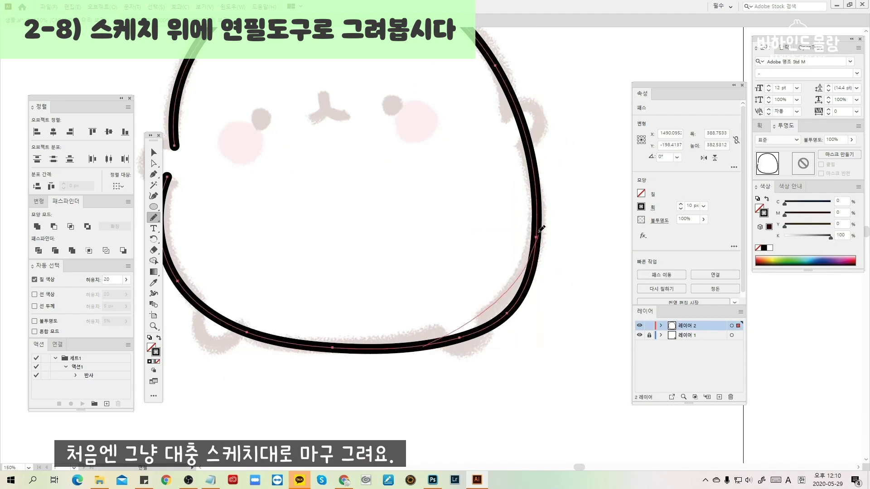
drag(541, 234, 540, 230)
mouse_move(535, 177)
mouse_down()
mouse_move(525, 257)
mouse_move(498, 290)
mouse_move(417, 307)
mouse_move(454, 301)
mouse_up()
Close the gap in the body outline at the left arm by connecting its two ends with the Pencil tool
scroll(492, 283, down, 2)
scroll(342, 218, up, 3)
scroll(342, 217, left, 3)
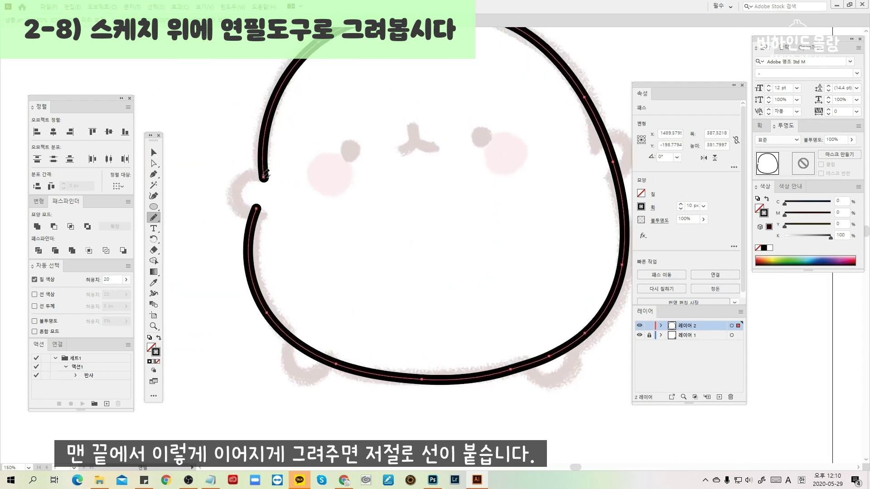
drag(254, 214, 257, 210)
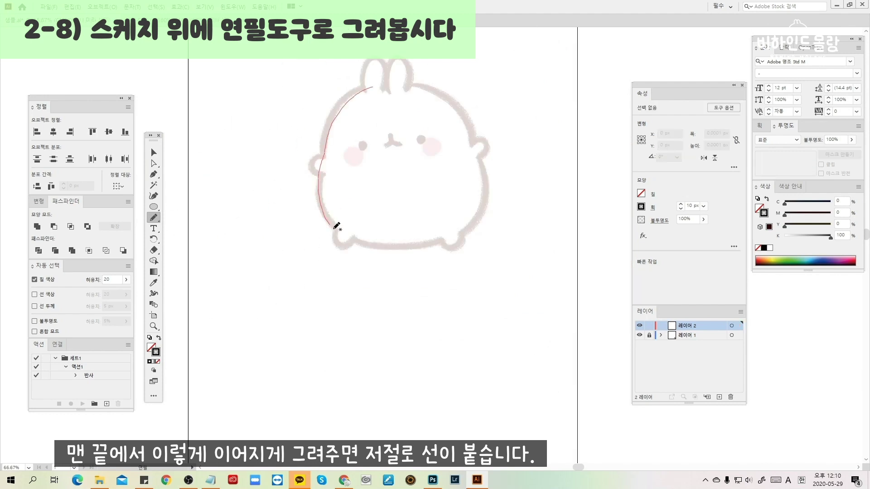
Trace the body as separate left and right halves with the Pencil tool, leaving gaps at the head and base
drag(392, 248, 373, 86)
mouse_move(476, 144)
mouse_down()
mouse_move(485, 176)
mouse_move(471, 222)
mouse_move(404, 249)
mouse_up()
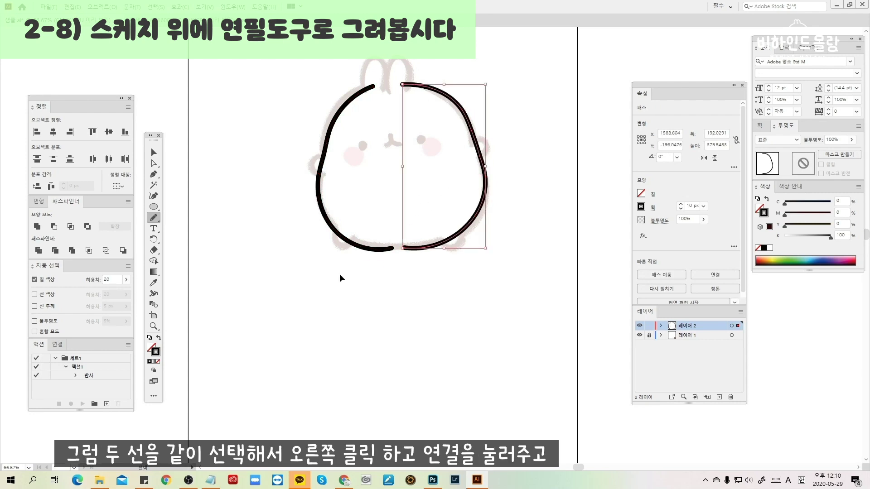
Select both body halves and join them at the base and at the head into one closed outline
key(v)
drag(283, 97, 325, 132)
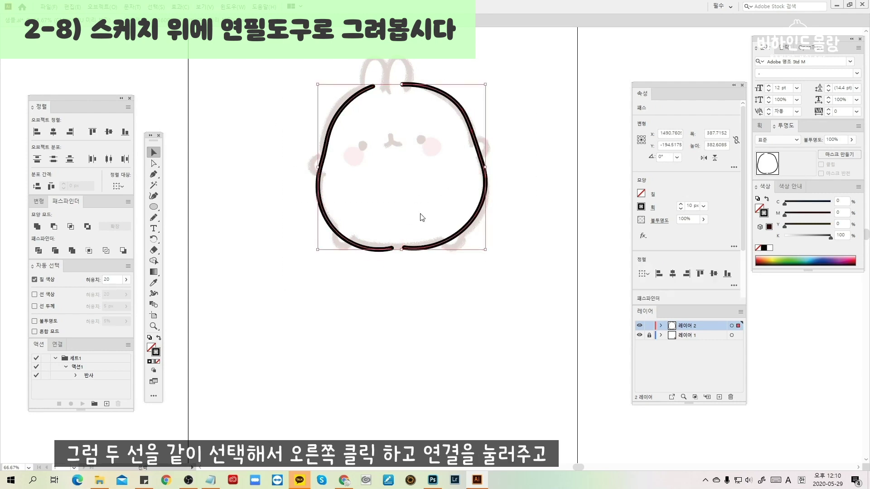
right_click(420, 213)
click(458, 280)
right_click(458, 282)
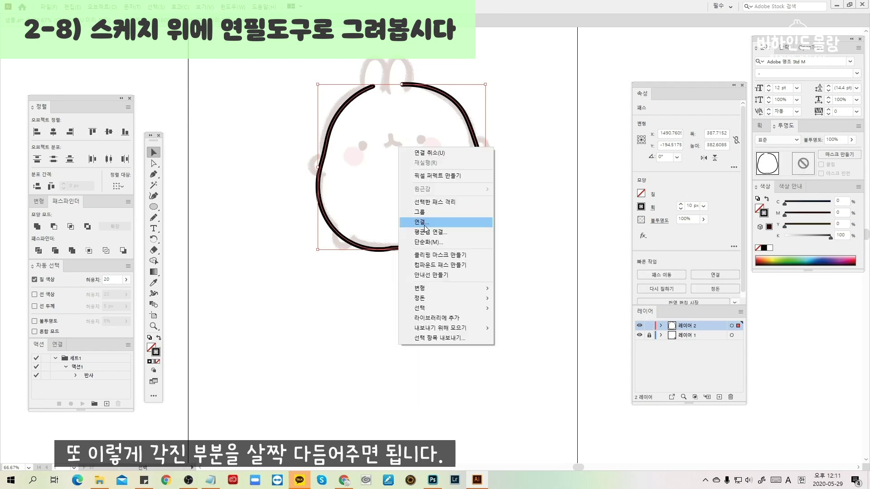
click(447, 276)
Smooth the angular joint at the top of the head by redrawing over it with the Pencil tool
key(ctrl+plus)
key(ctrl+plus)
key(ctrl+plus)
key(ctrl+plus)
key(n)
drag(476, 158, 517, 155)
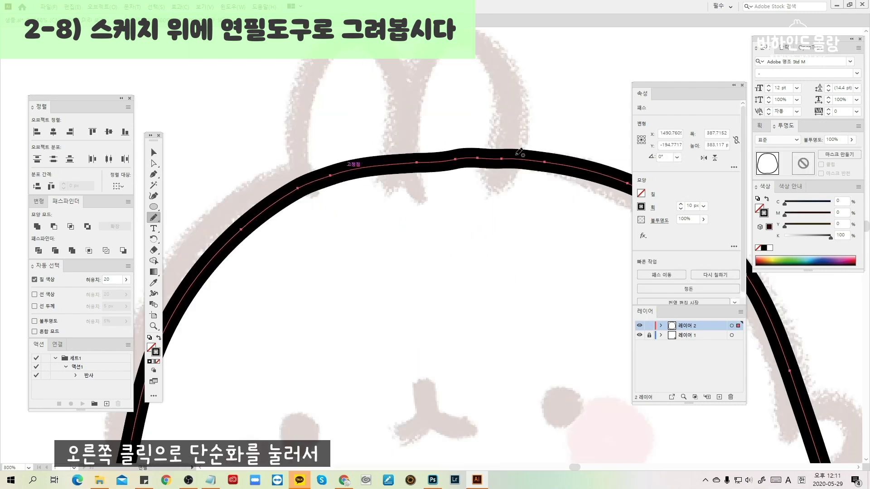
Simplify the body path, and move the outline about 5 px left and 3 px up
right_click(356, 153)
click(370, 250)
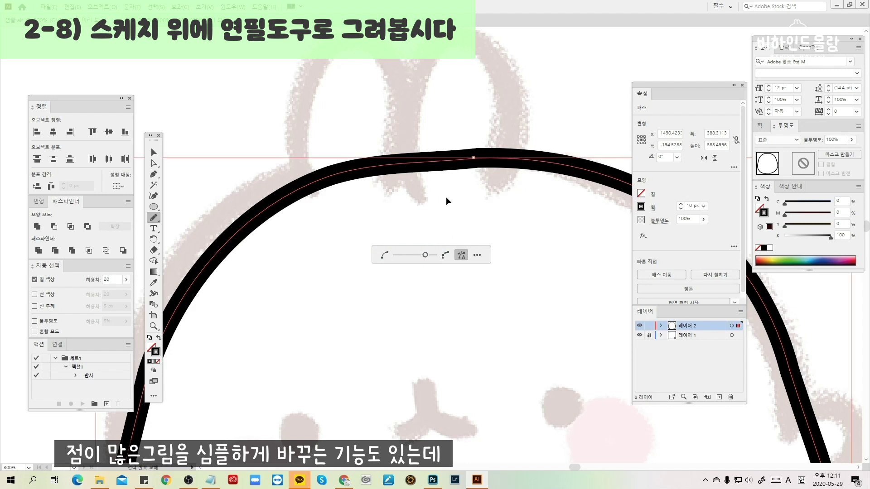
click(155, 153)
key(ctrl+minus)
key(ctrl+minus)
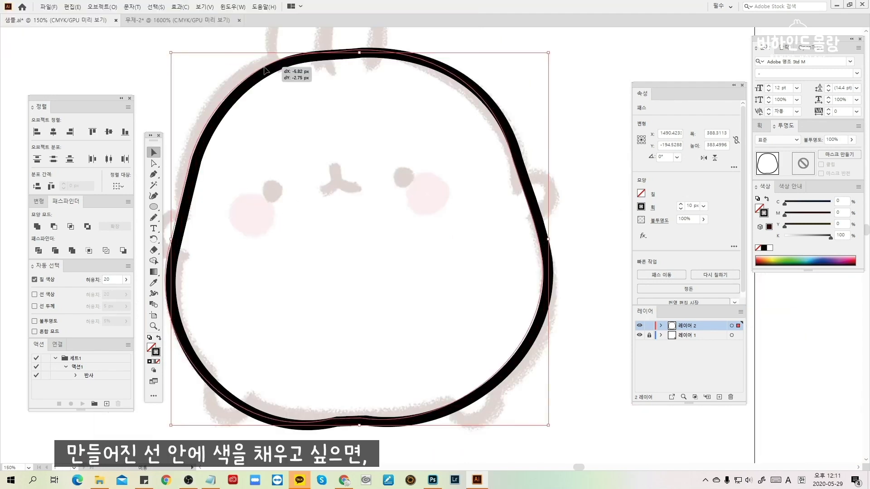
drag(270, 71, 266, 69)
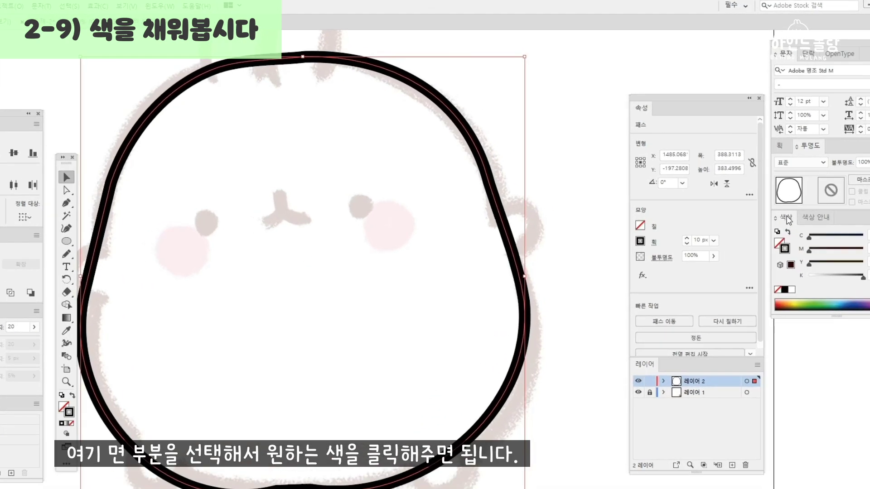
Fill the body outline with white, and remix the fill in CMYK to blue at C 78, M 45, Y 26, K 14
drag(765, 187, 450, 157)
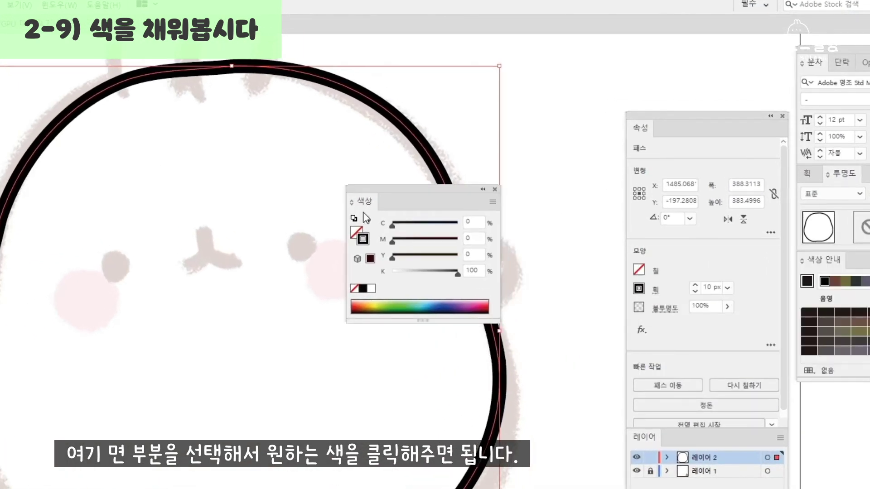
click(356, 233)
click(372, 289)
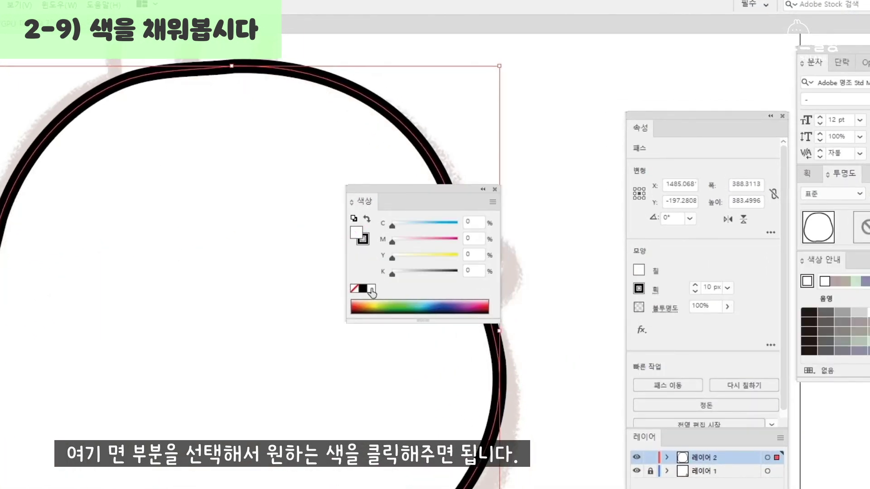
drag(393, 226, 444, 227)
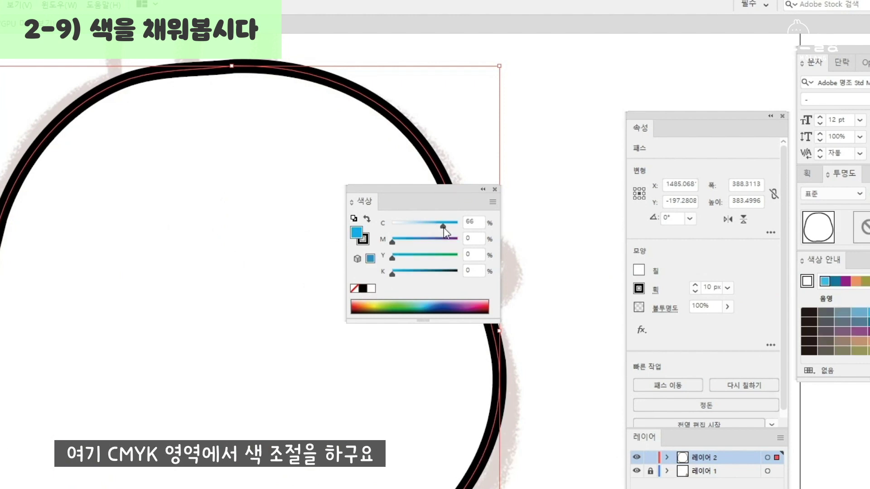
drag(392, 242, 422, 242)
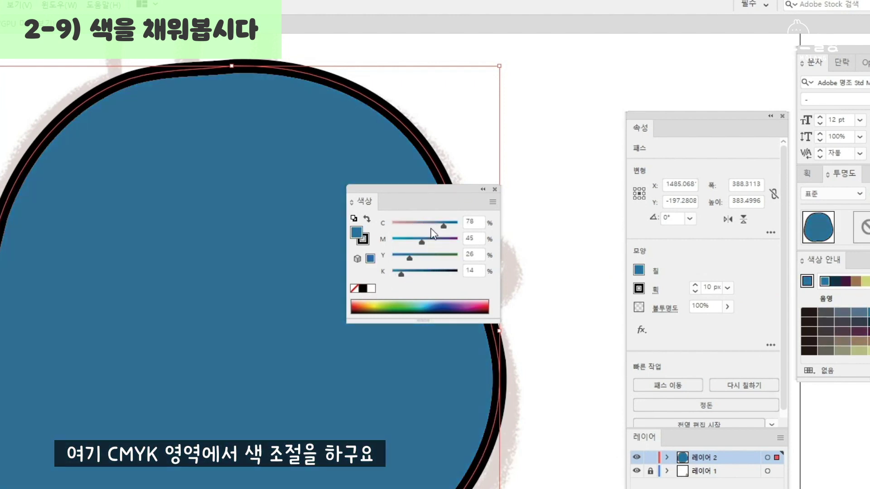
Recolour the body fill using RGB sliders for a green of 181, 255, 81, and HSB sliders for a light teal
click(493, 202)
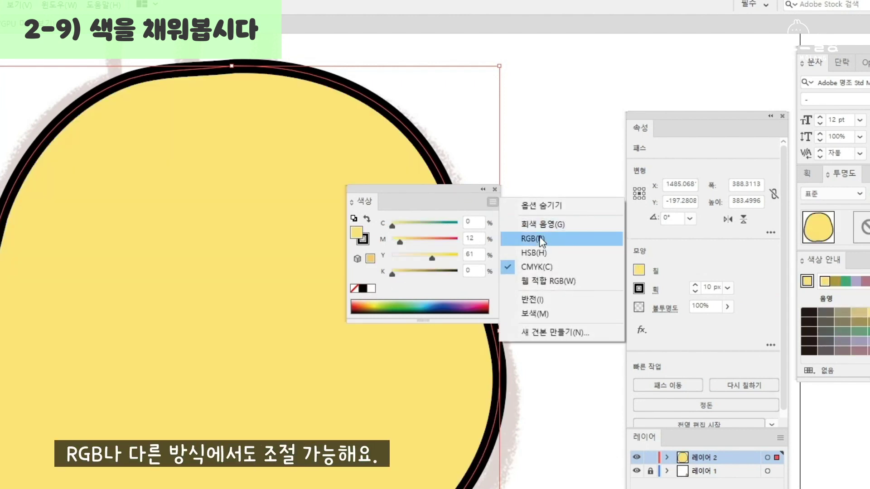
click(542, 240)
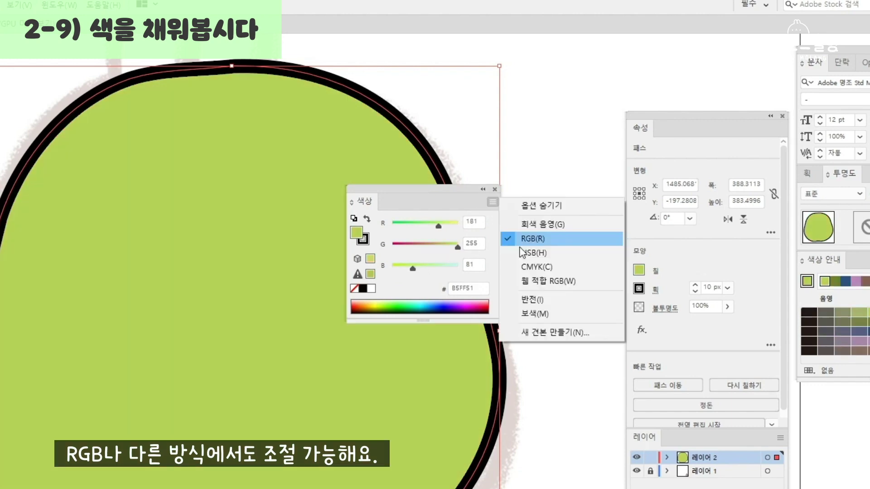
click(534, 253)
drag(414, 247, 434, 229)
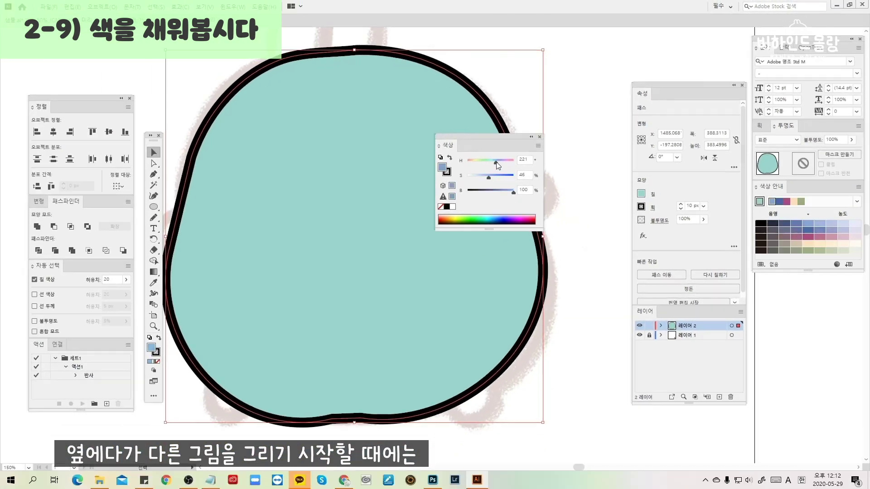
drag(497, 166, 504, 163)
Draw a freehand circle beside the body with the Pencil tool, and copy the body's purple-blue stroke colour onto its fill
mouse_move(361, 73)
mouse_down()
mouse_move(327, 150)
mouse_move(412, 71)
mouse_move(343, 80)
mouse_up()
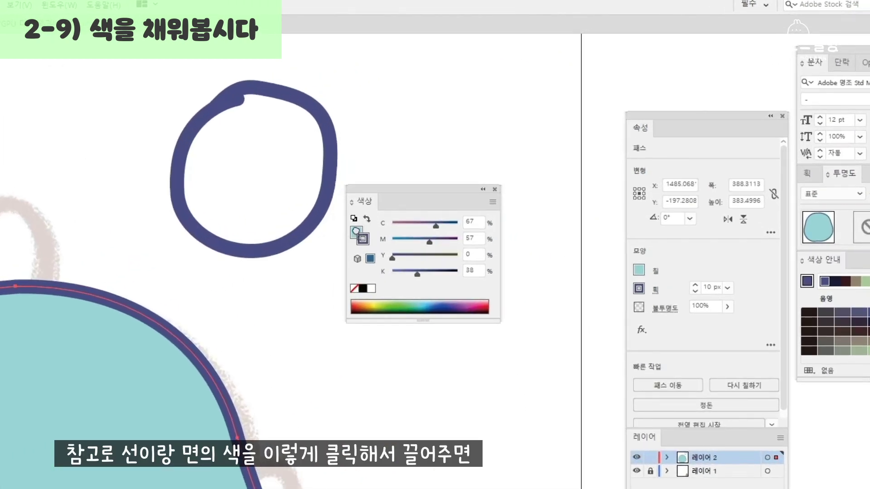
drag(362, 239, 357, 232)
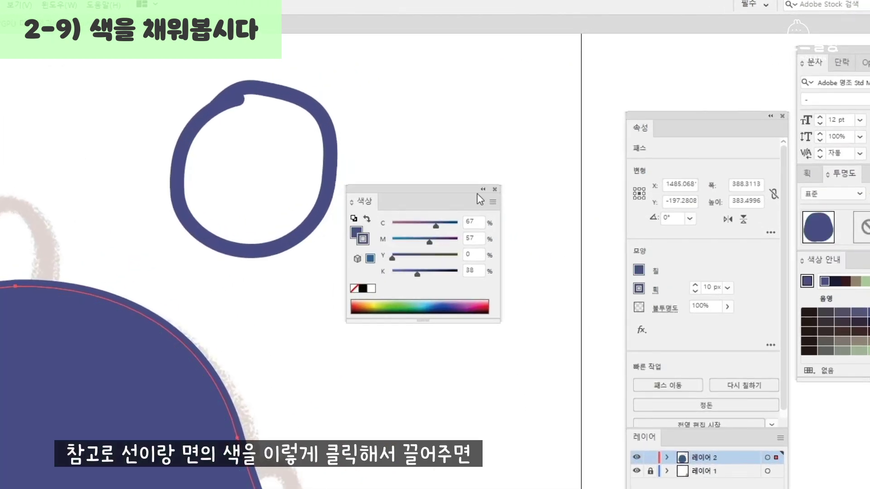
Undo the body's purple-blue fill and remix its fill in CMYK to yellow-green at C 19, M 0, Y 55, K 0
key(ctrl+z)
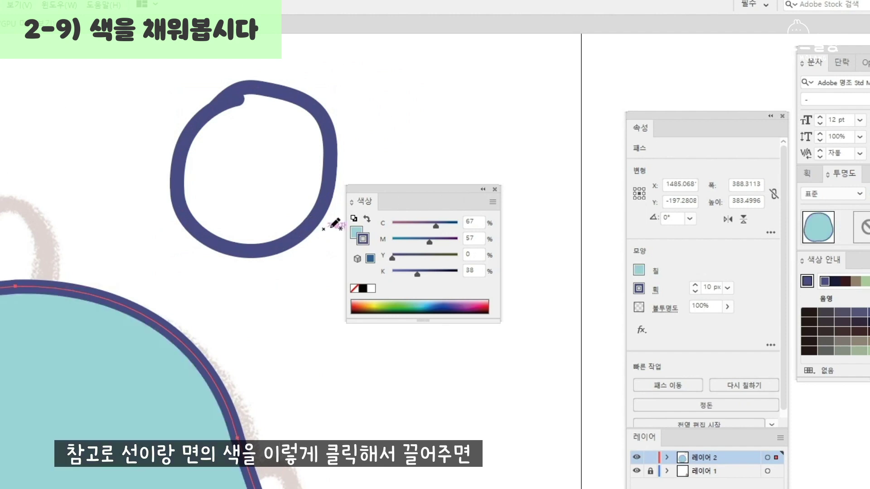
drag(356, 232, 363, 239)
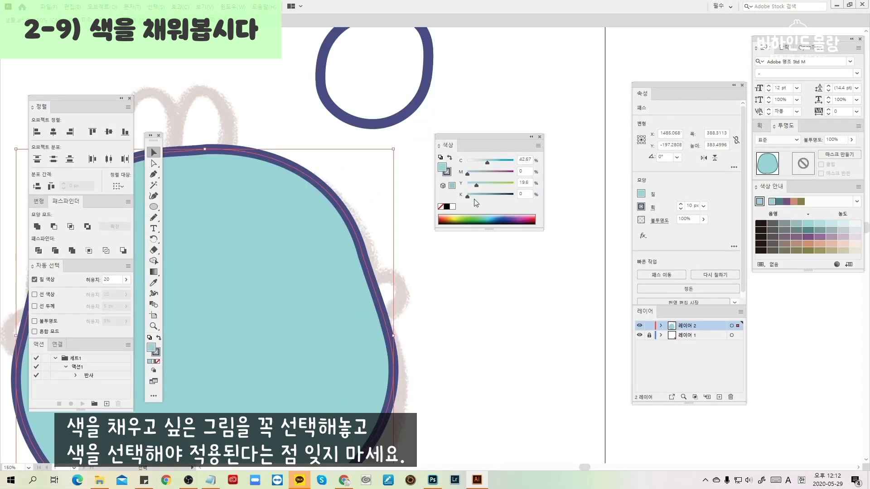
drag(476, 186, 477, 162)
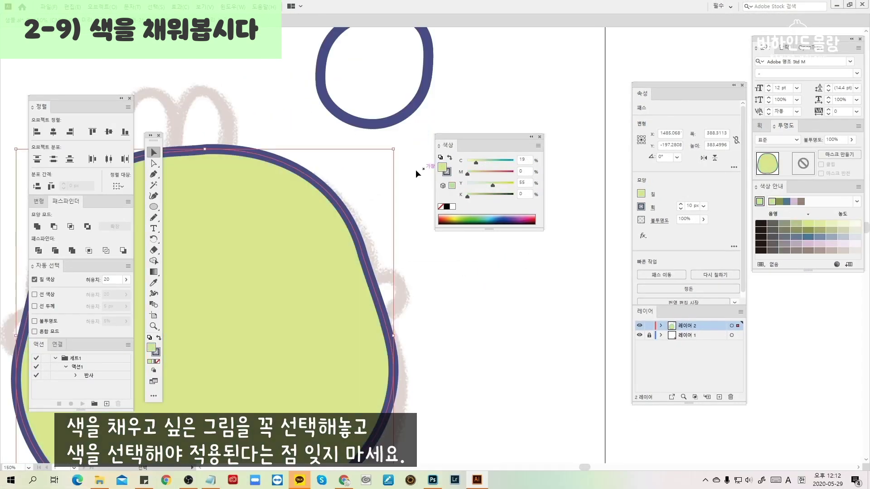
click(353, 147)
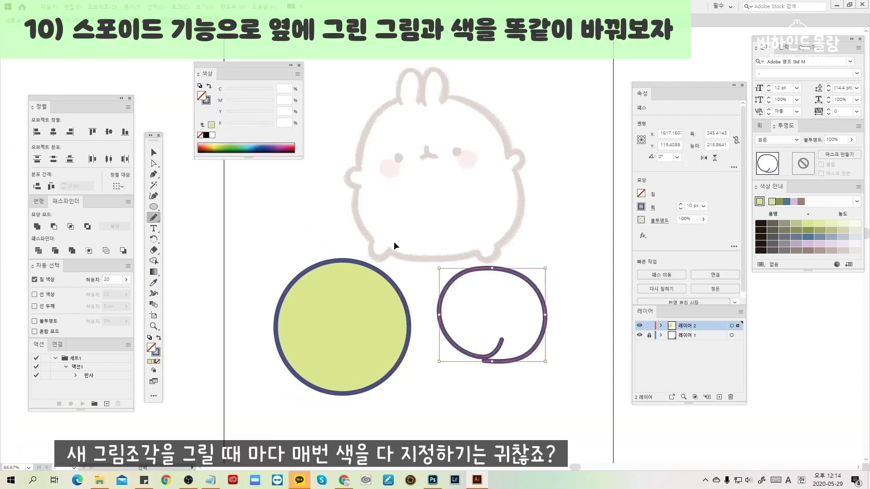
Copy the green circle's fill and stroke onto the open freehand shape beside it with the Eyedropper
ctrl+click(317, 243)
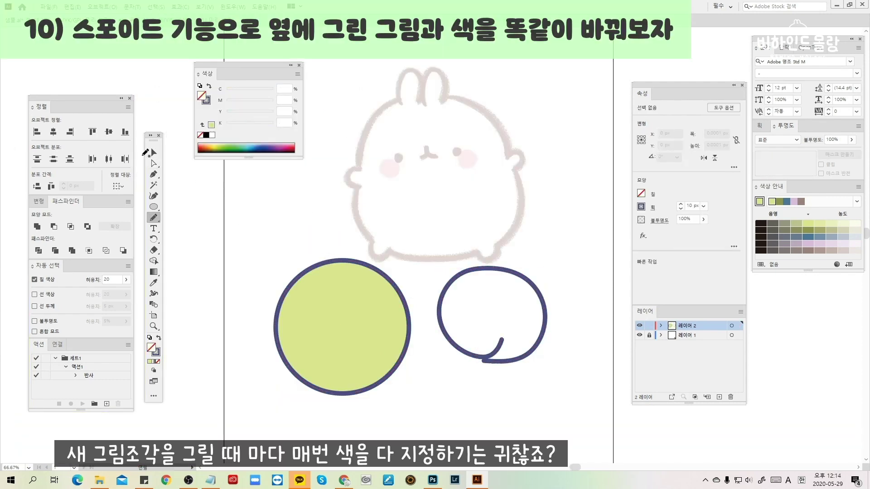
click(152, 153)
click(369, 324)
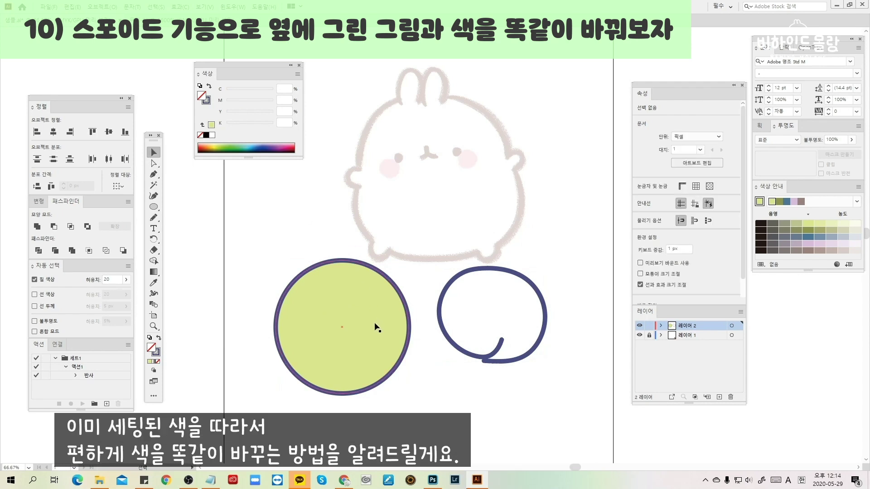
key(i)
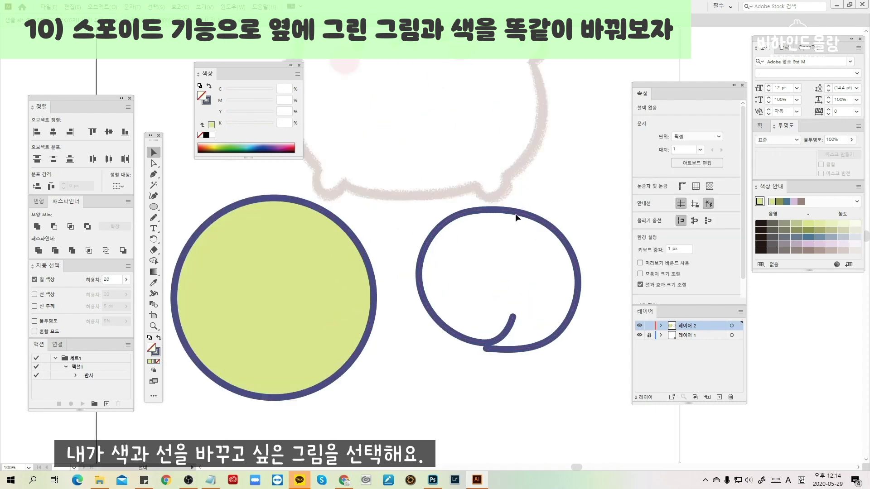
click(531, 218)
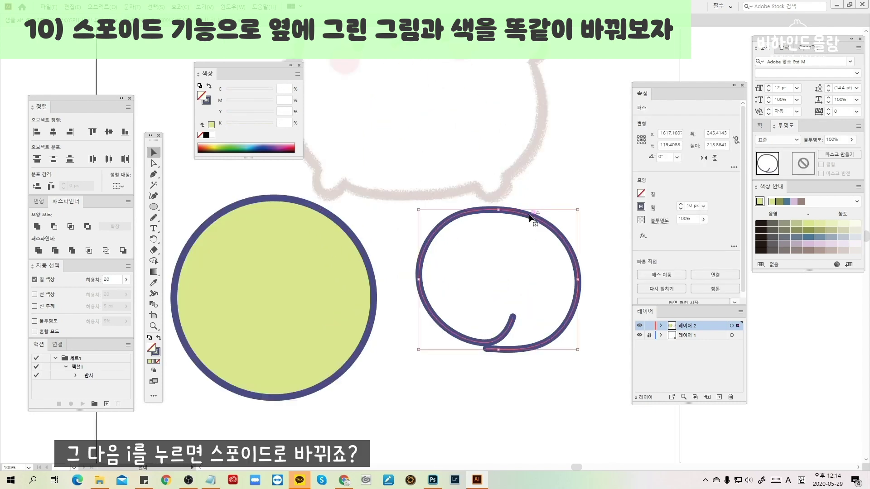
key(i)
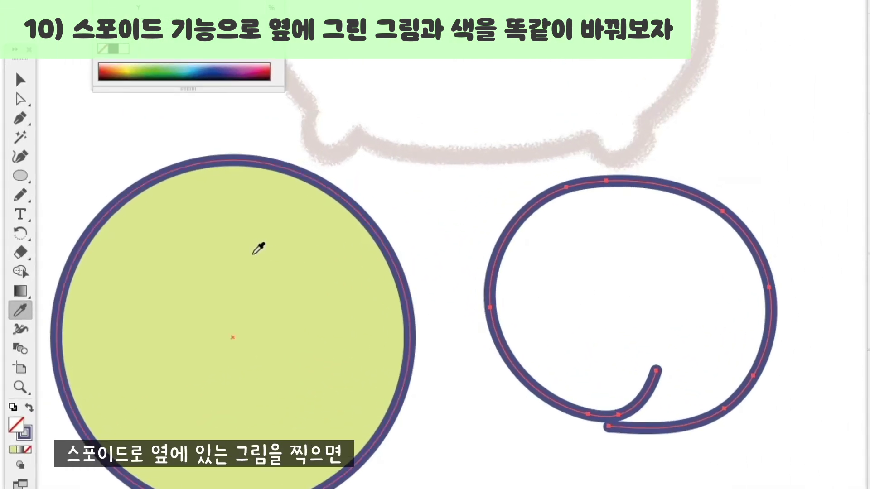
click(285, 251)
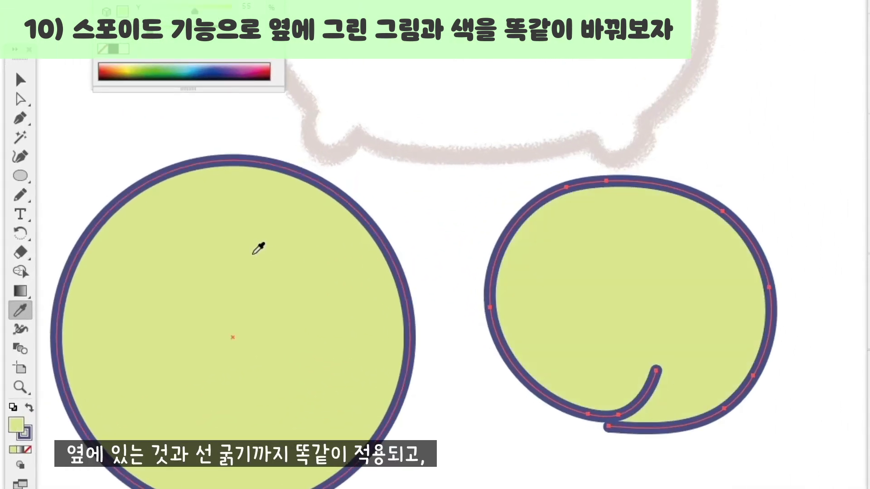
Restyle the freehand shape with an orange-red fill and a thinner stroke, and apply that look to the green circle with the Eyedropper
drag(194, 11, 152, 0)
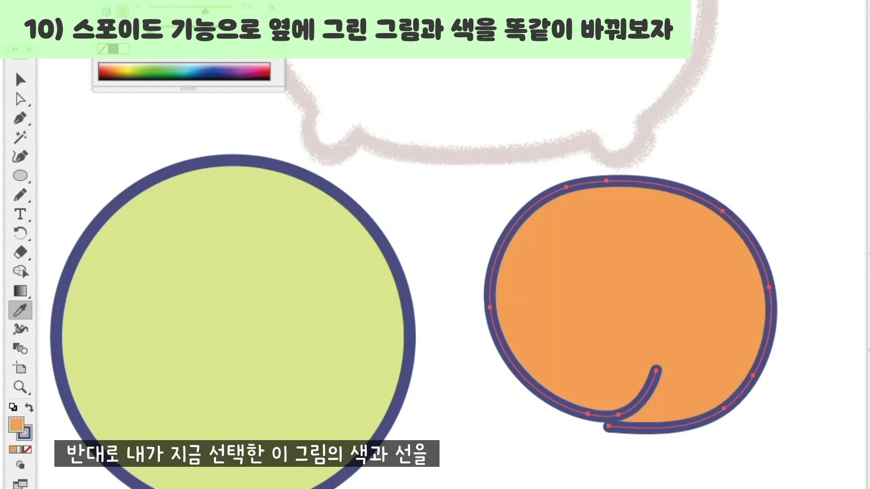
drag(199, 13, 204, 15)
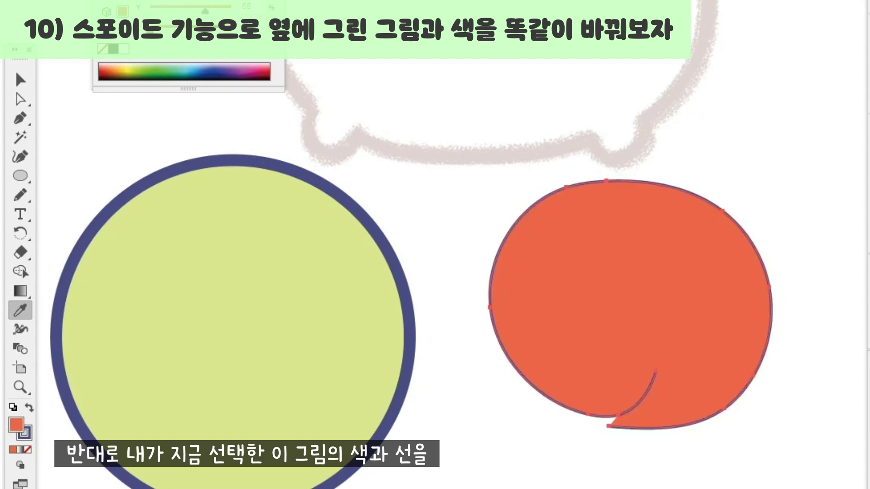
ctrl+click(810, 198)
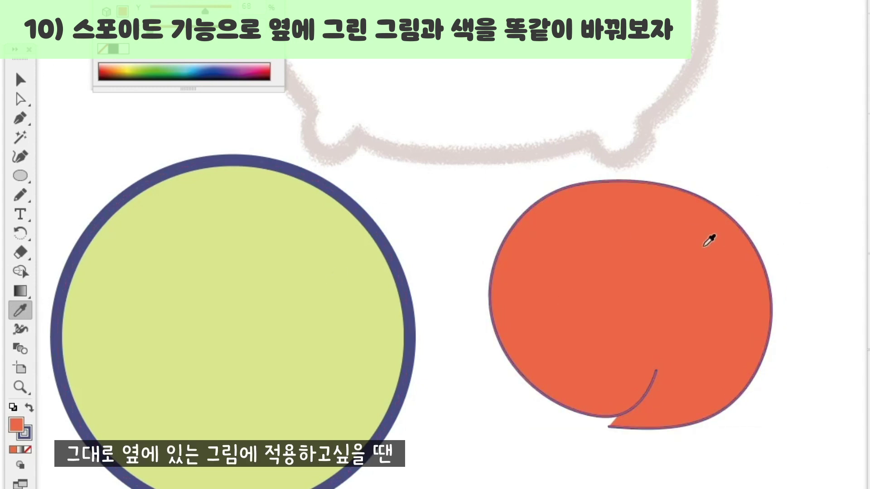
ctrl+click(641, 285)
ctrl+shift+click(339, 321)
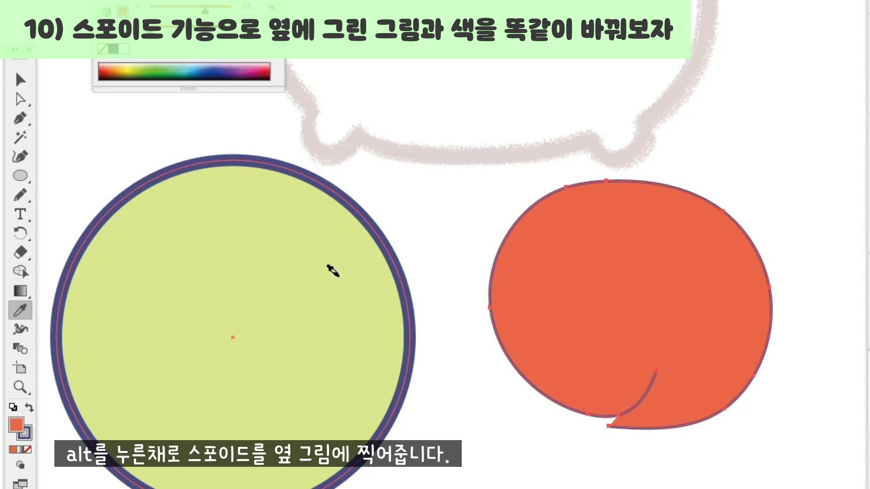
alt+click(333, 271)
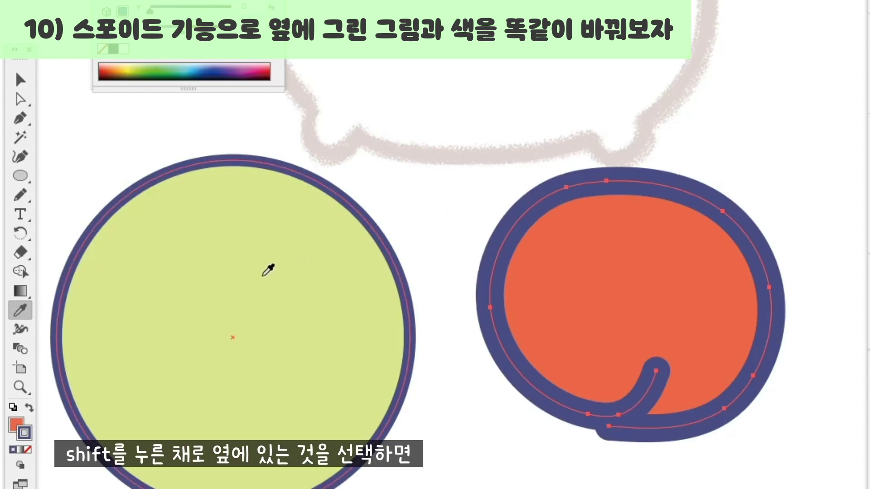
Sample only the green circle's colour onto the thick-outlined shape's fill, and make its stroke the target for Eyedropper sampling
shift+click(263, 275)
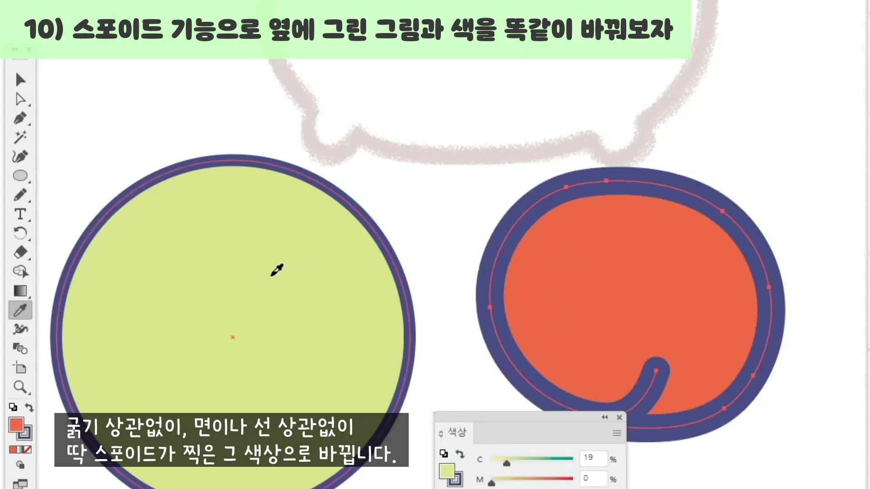
click(277, 271)
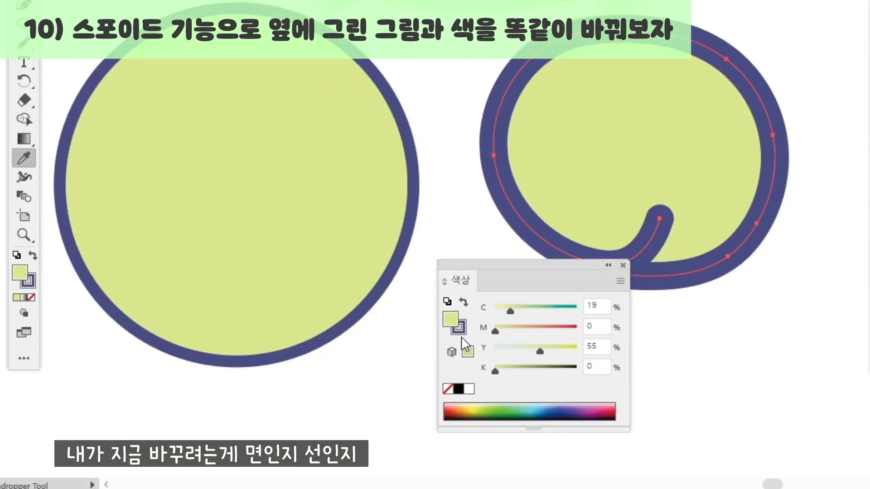
click(458, 484)
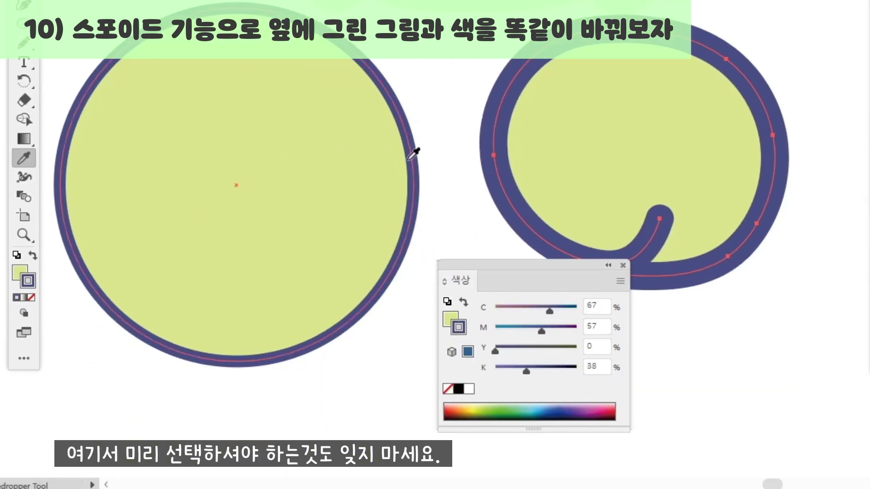
click(383, 152)
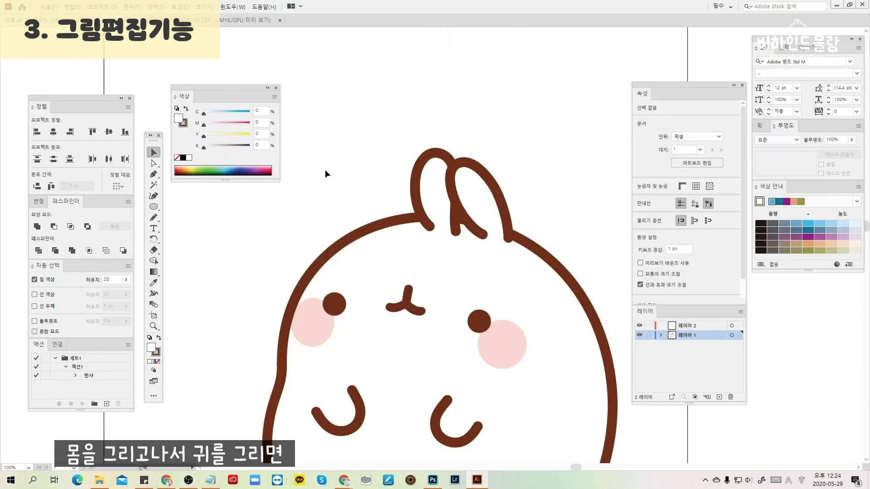
Select both rabbit ears and move them repeatedly backward and forward one level in the stacking order
click(471, 190)
click(494, 253)
click(431, 198)
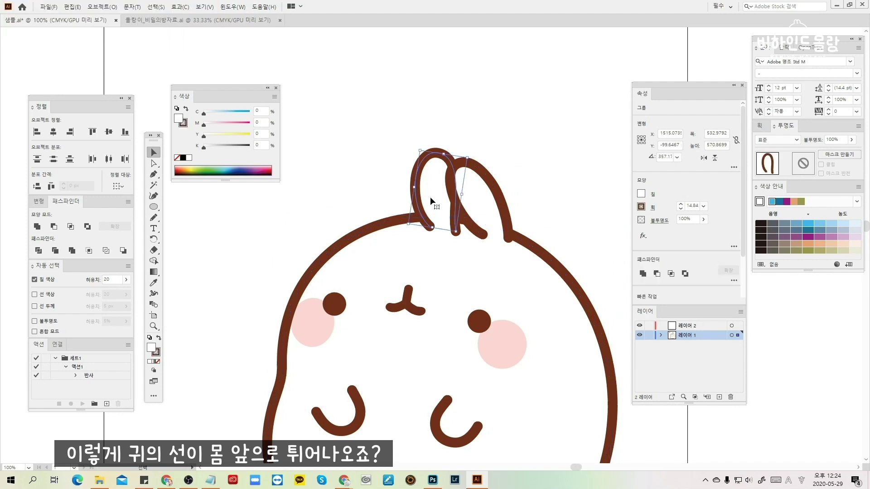
click(479, 199)
shift+click(424, 193)
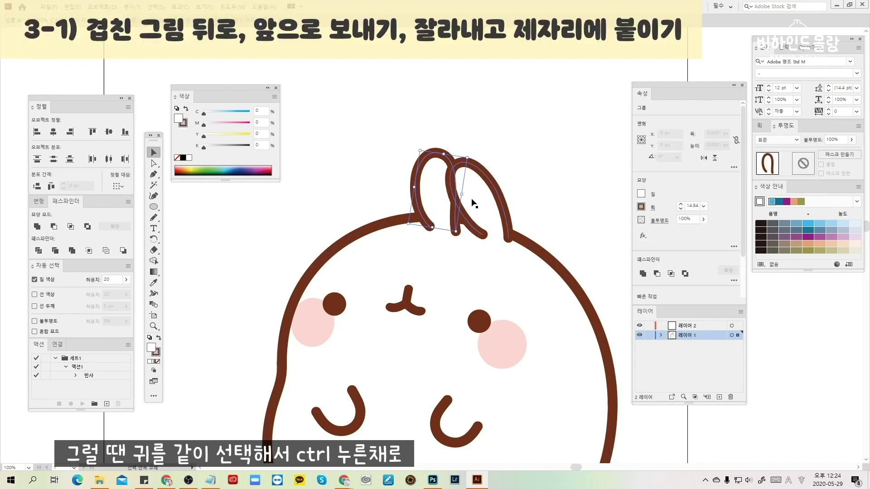
key(ctrl)
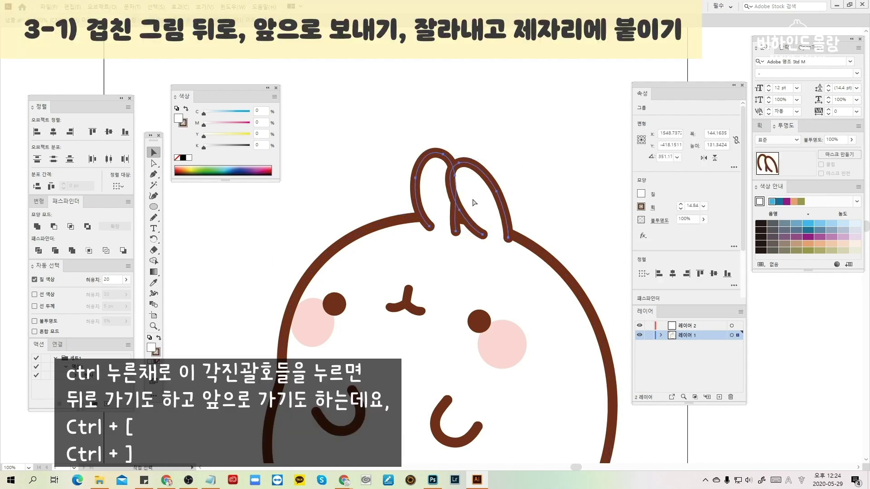
key(ctrl+bracketleft)
key(ctrl+bracketright)
key(ctrl+bracketleft)
key(ctrl+bracketright)
key(ctrl+bracketleft)
key(ctrl+bracketright)
key(ctrl+bracketleft)
key(ctrl+bracketright)
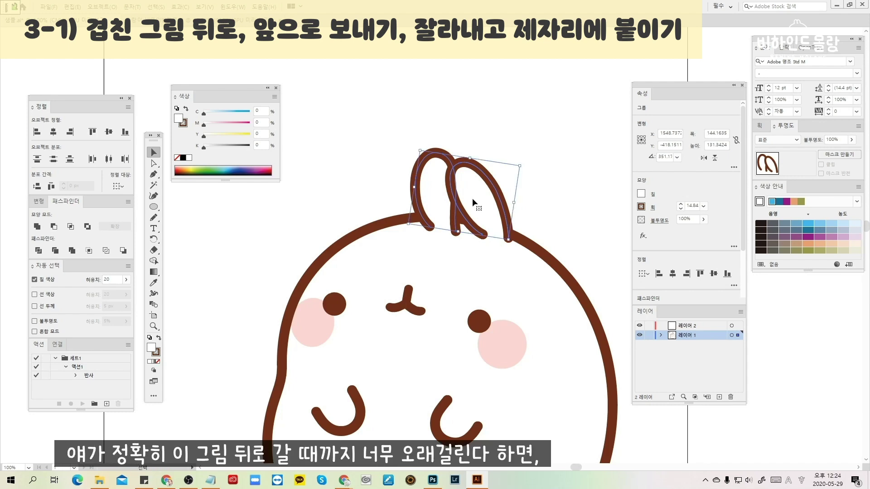
key(ctrl)
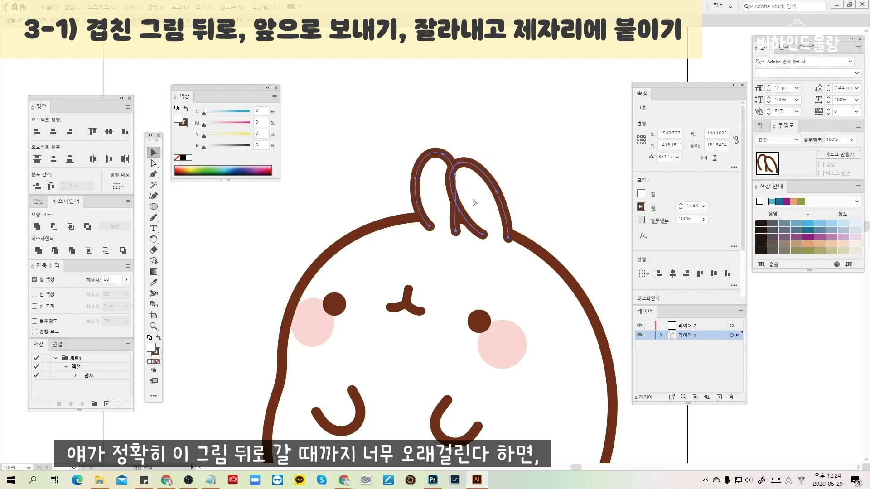
Cut both rabbit ears and paste them in place directly behind the body outline
click(430, 172)
click(428, 168)
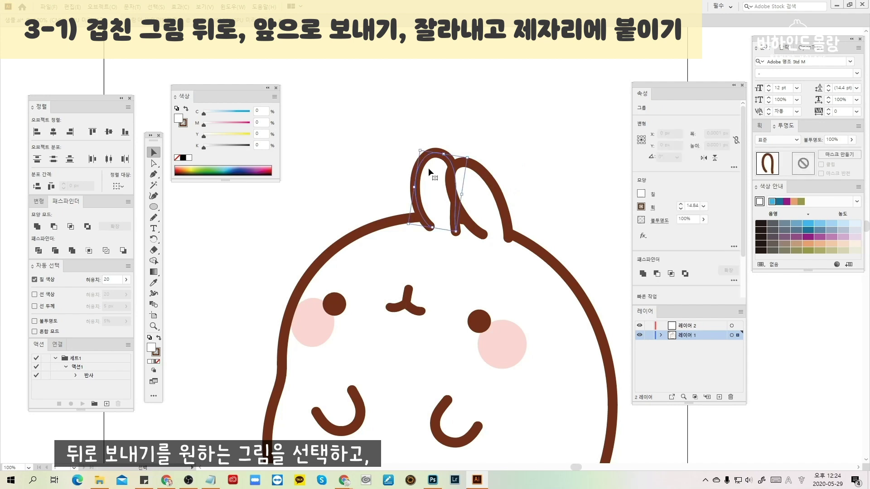
shift+click(486, 202)
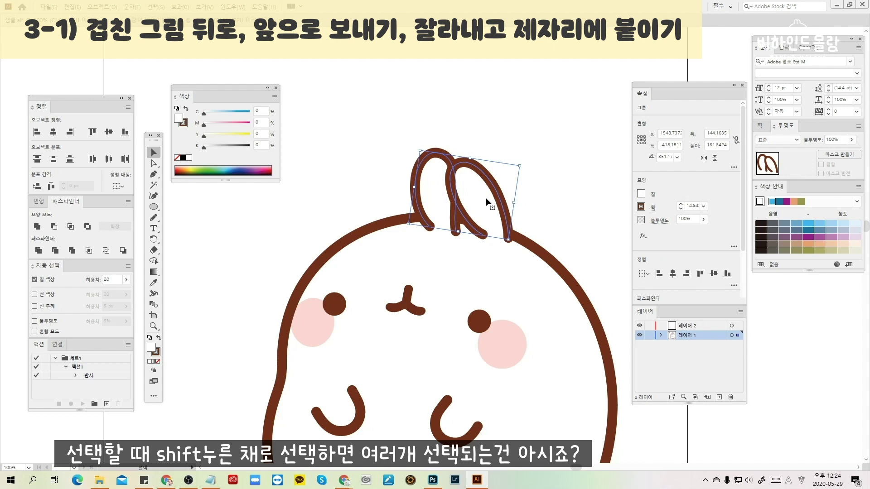
key(ctrl+x)
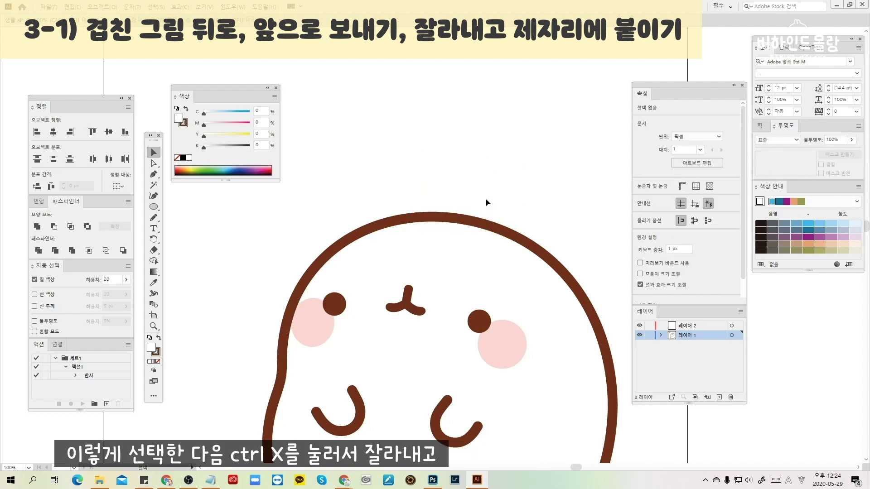
click(465, 221)
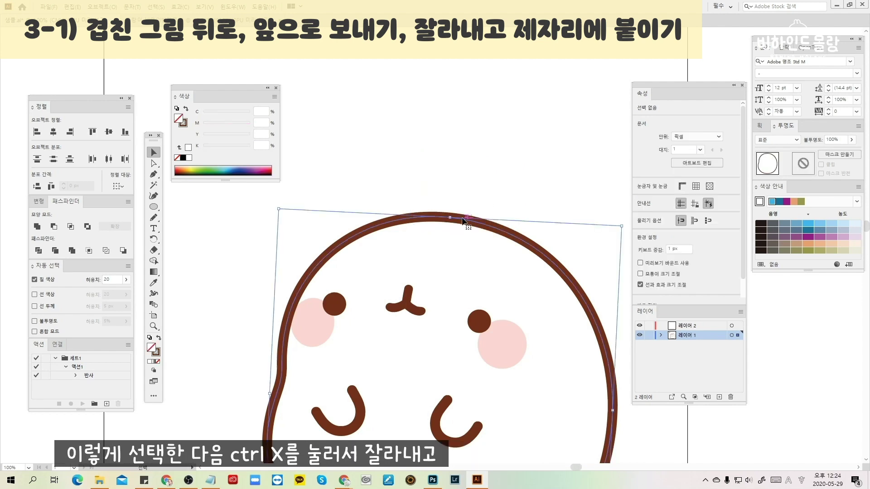
click(451, 239)
key(ctrl+b)
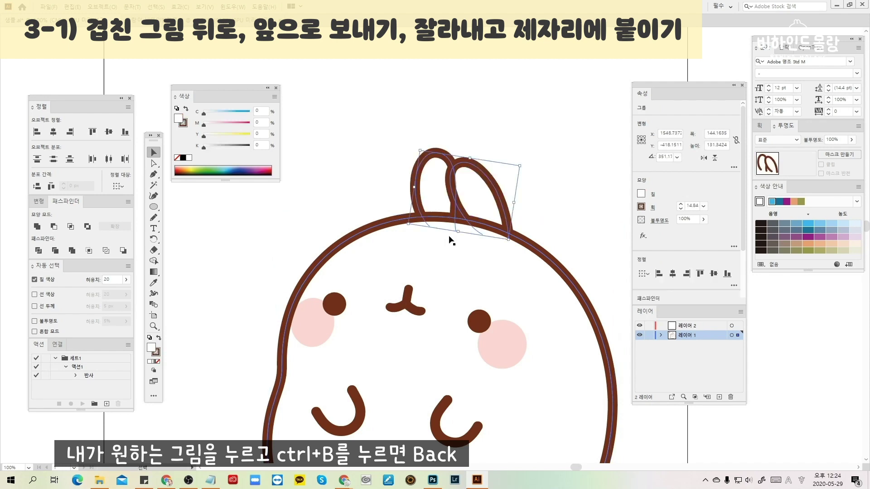
Cut the two ears again and paste them in place directly in front of the body outline
click(467, 113)
drag(422, 130, 486, 203)
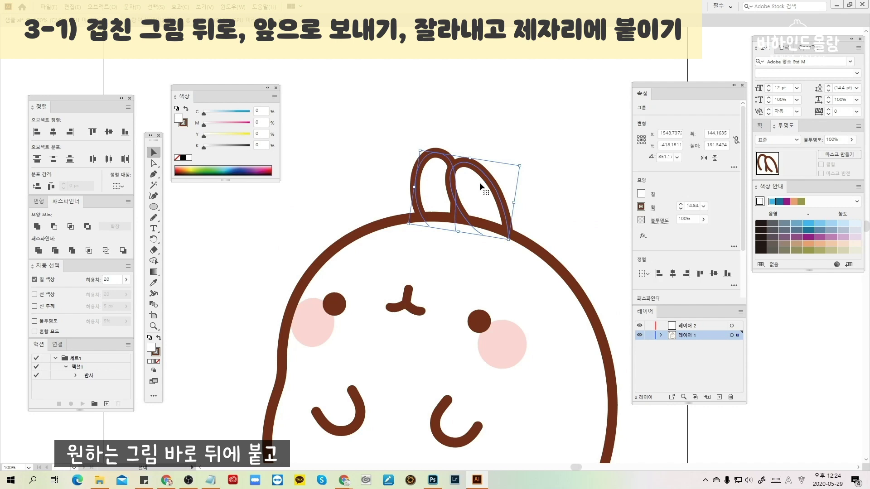
key(ctrl+x)
click(451, 229)
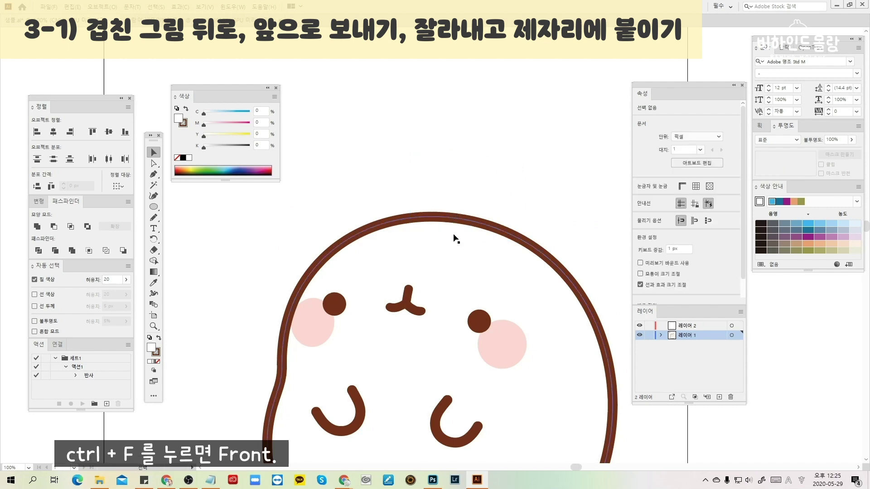
click(452, 232)
key(ctrl+f)
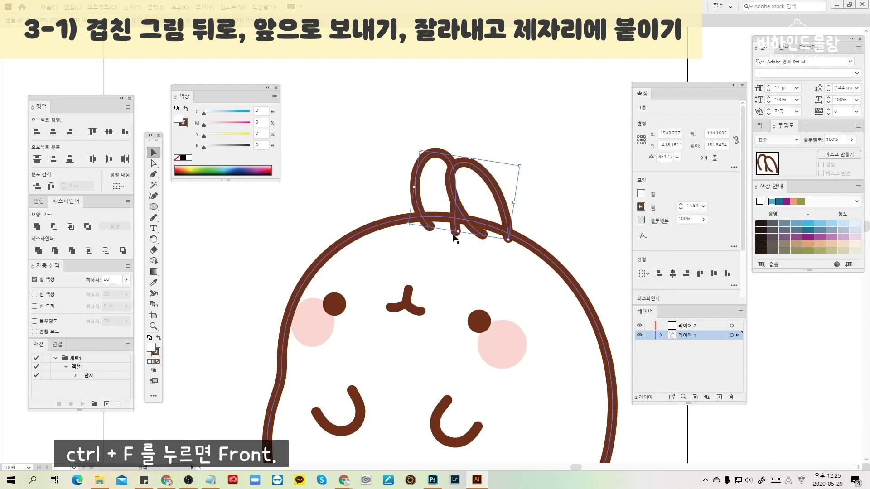
key(ctrl+z)
click(446, 218)
key(ctrl+f)
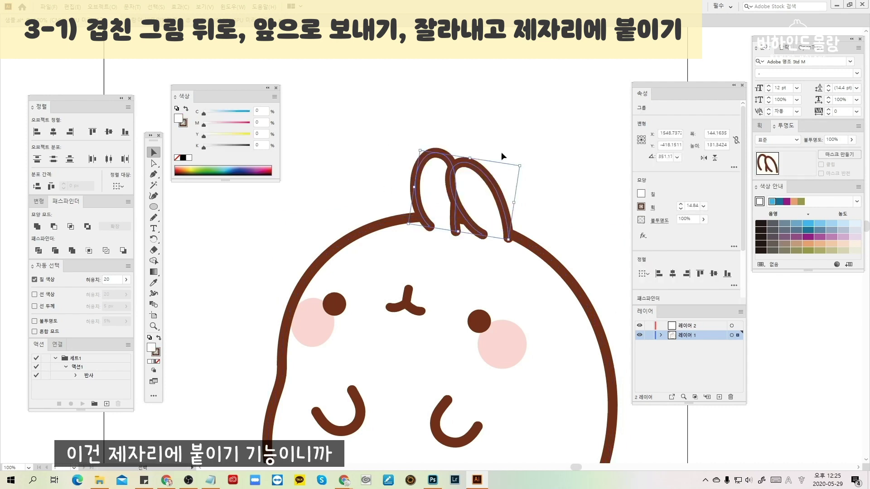
click(544, 132)
key(ctrl+minus)
key(ctrl+minus)
key(ctrl+minus)
click(583, 248)
key(ctrl+x)
key(ctrl+z)
Cut the pair of ears from in front of the body and paste them back in place behind it
drag(598, 254, 254, 268)
key(ctrl+plus)
key(ctrl+plus)
key(ctrl+plus)
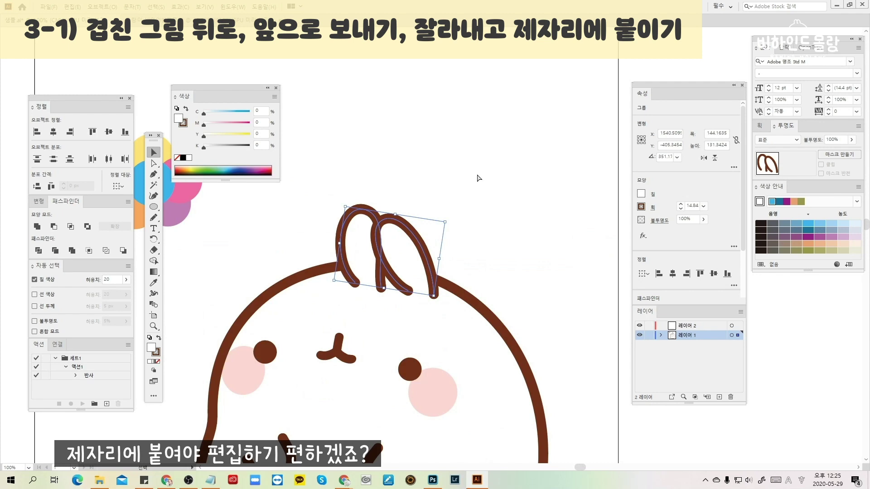
key(ctrl+x)
key(ctrl+b)
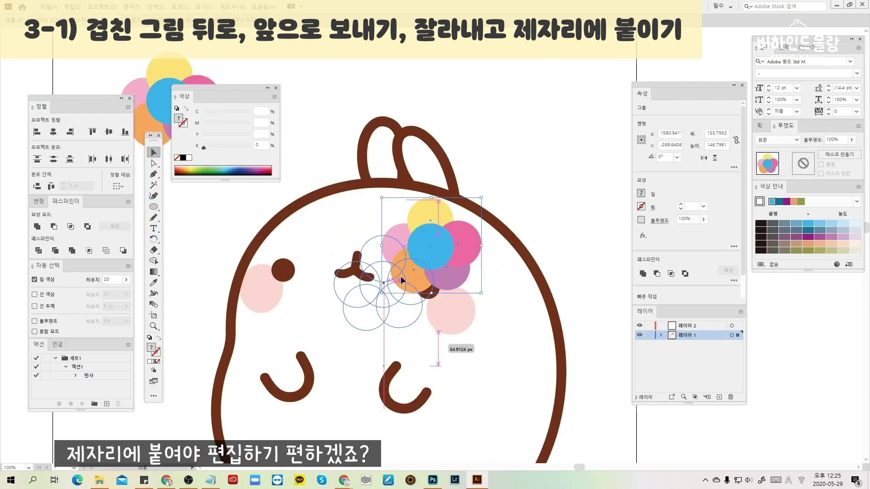
Cut the flower of coloured circles and, with nothing selected, paste it in place in front, then undo and paste it behind
key(ctrl+f)
key(ctrl+x)
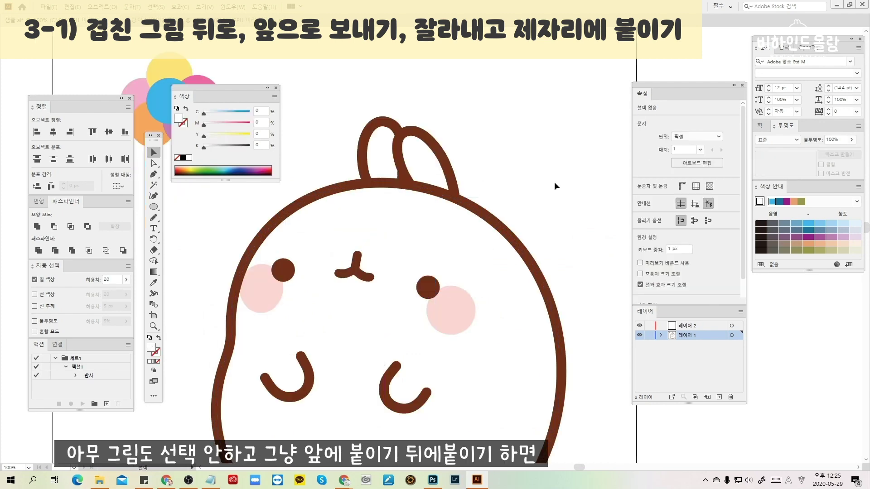
key(ctrl+f)
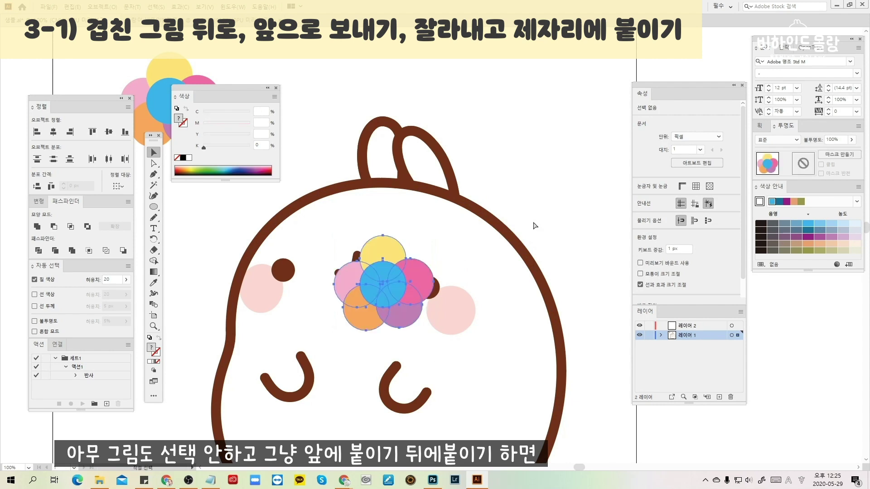
click(538, 205)
key(ctrl+z)
key(ctrl+b)
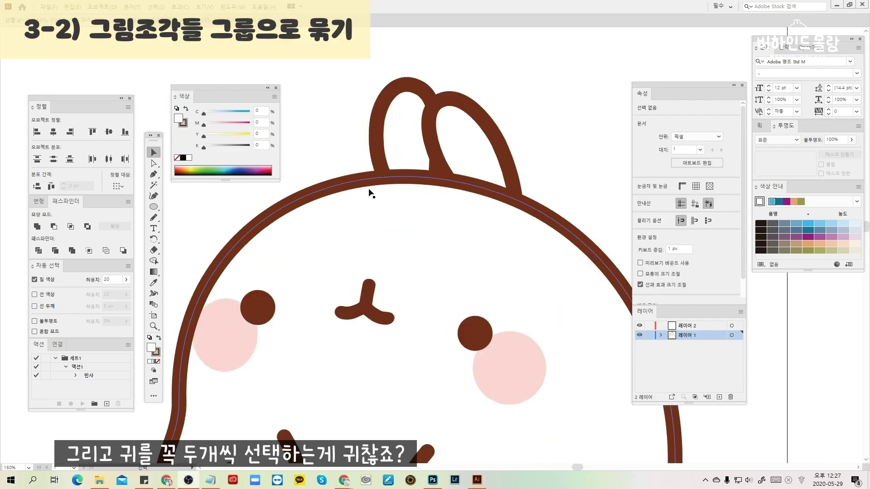
Select both rabbit ears together and group them
scroll(430, 150, up, 3)
click(355, 202)
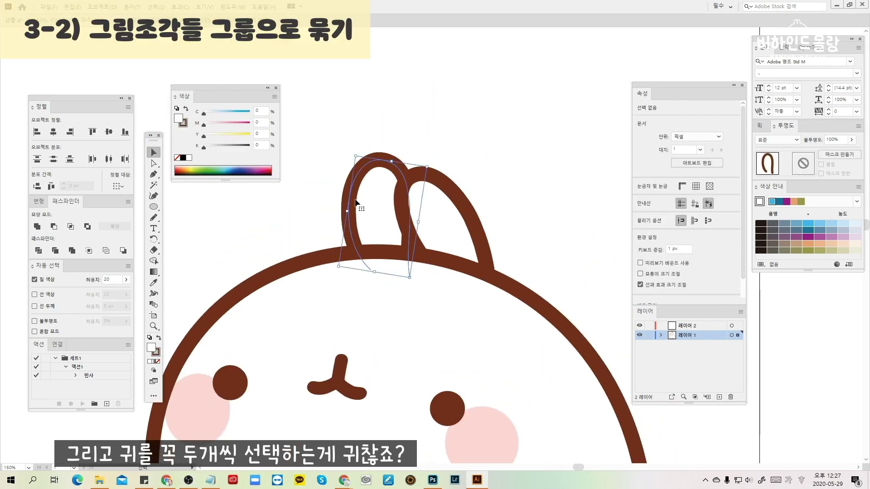
click(481, 124)
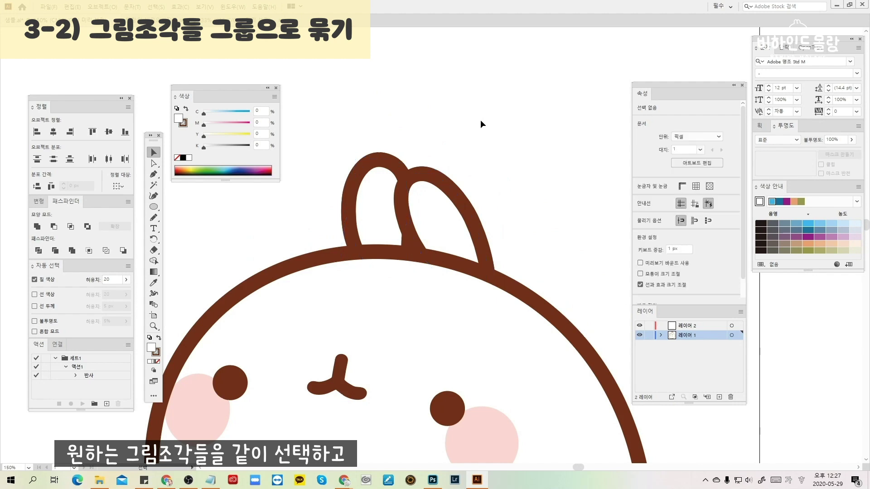
drag(396, 113, 495, 232)
key(ctrl+g)
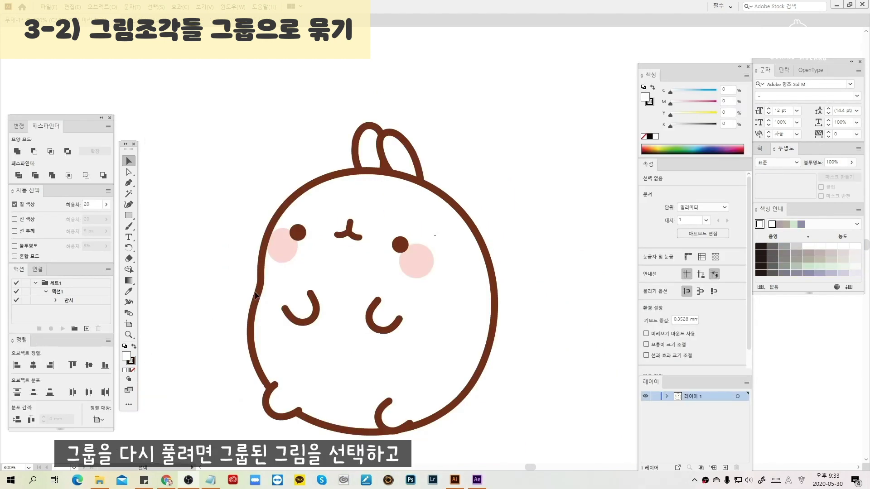
Ungroup the whole rabbit drawing and deselect its parts
click(412, 196)
right_click(412, 196)
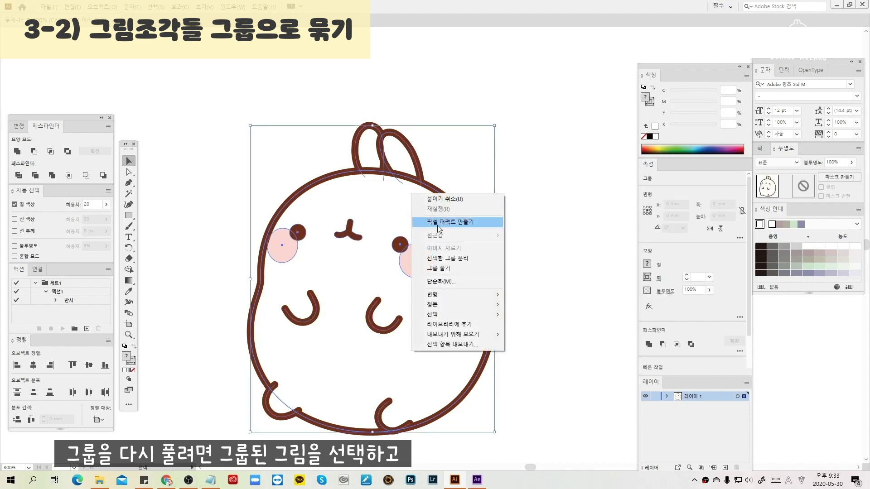
click(438, 269)
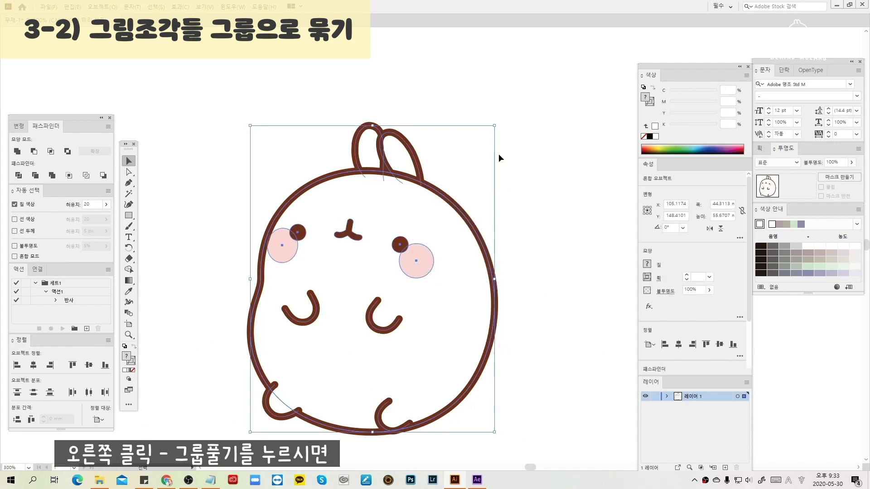
click(472, 194)
Pull the ungrouped ears and a body part away from the rabbit one at a time
drag(419, 175, 440, 146)
drag(354, 163, 336, 143)
click(349, 170)
drag(286, 207, 264, 200)
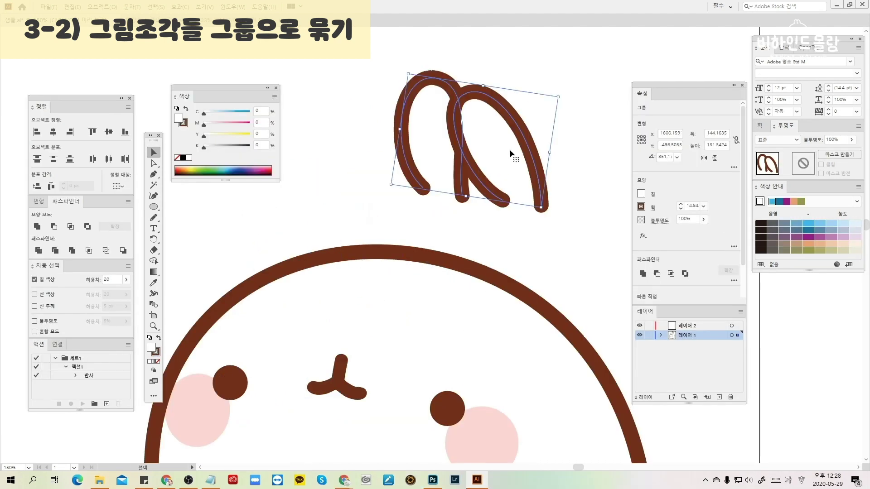
Move the grouped ears down over the top of the rabbit's head and deselect them
drag(490, 174, 439, 238)
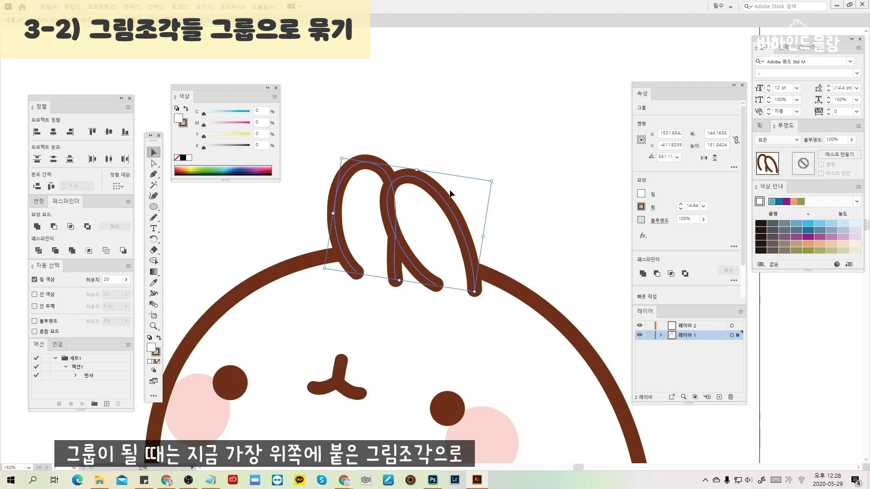
click(488, 117)
Paste a copy of only the right ear in front inside the group, nudge it upward, and select the whole ear group
click(154, 163)
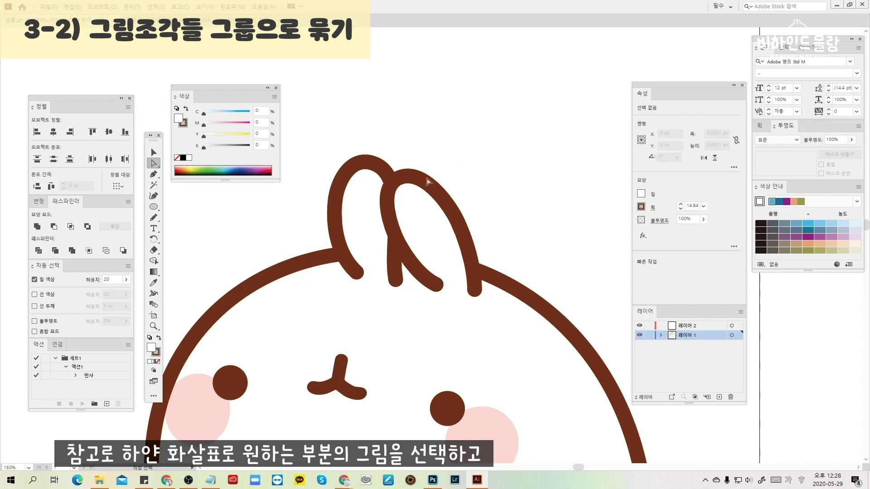
click(417, 203)
key(ctrl+c)
key(ctrl+f)
key(Up)
key(Up)
key(Up)
key(Up)
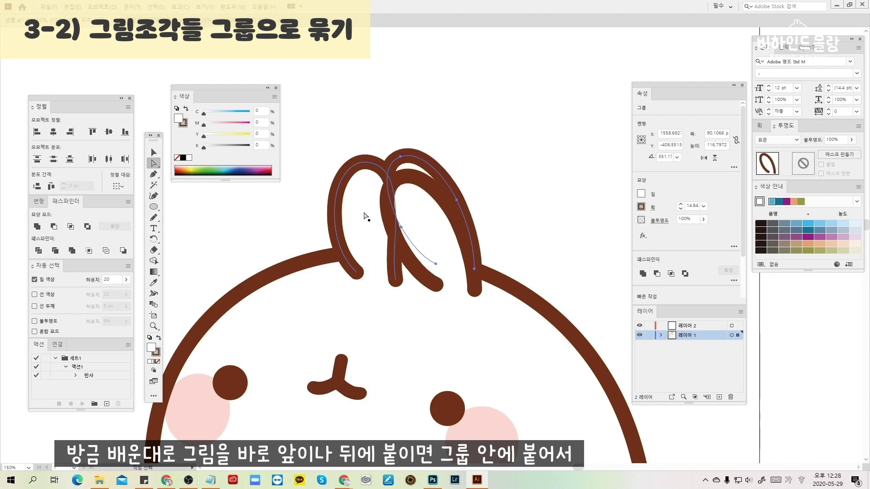
key(v)
click(467, 221)
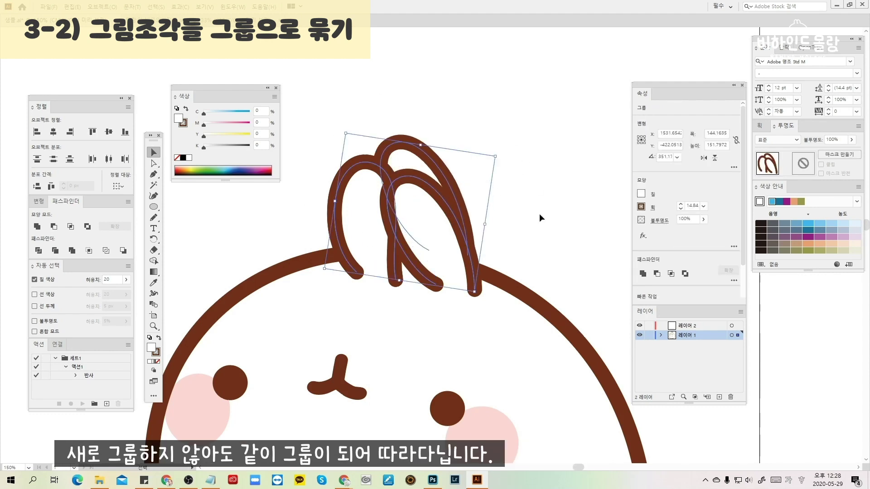
drag(533, 231, 499, 198)
Undo the nudges and the pasted copy of the right ear
key(ctrl+z)
key(ctrl+z)
key(ctrl+z)
key(ctrl+z)
key(ctrl+z)
key(ctrl+z)
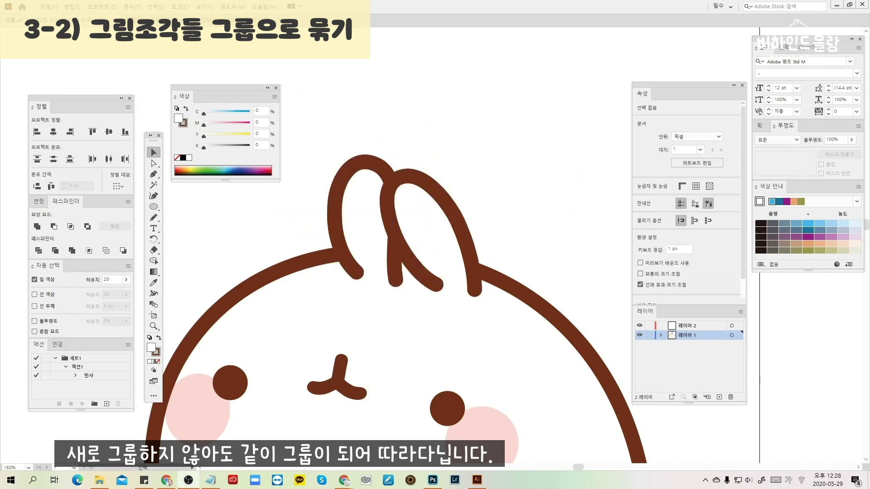
Move the grouped ears together up off the rabbit's head
click(423, 216)
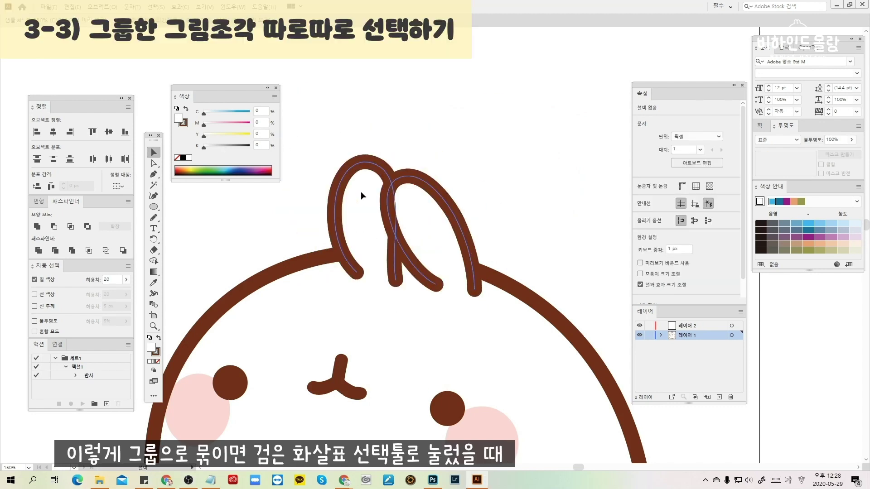
drag(431, 246, 456, 154)
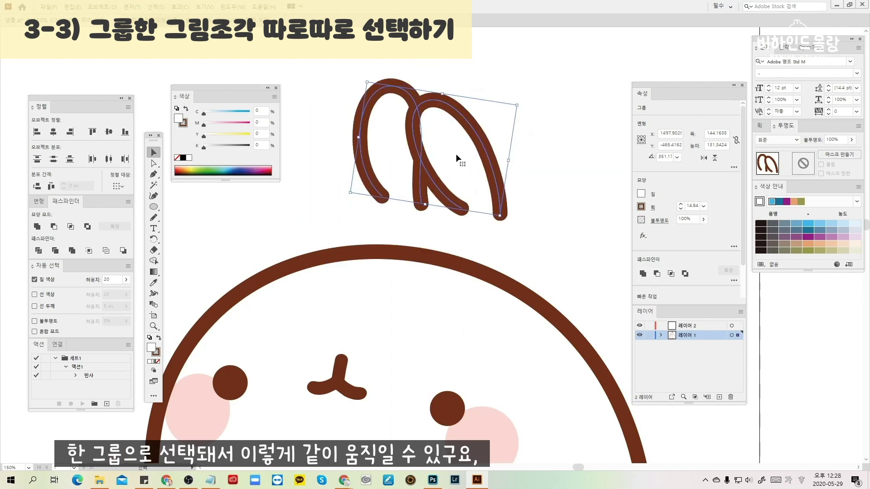
Move only the right ear sideways within the group using Direct Selection, and reshape it by shifting its top anchor point
click(153, 164)
drag(460, 150, 515, 151)
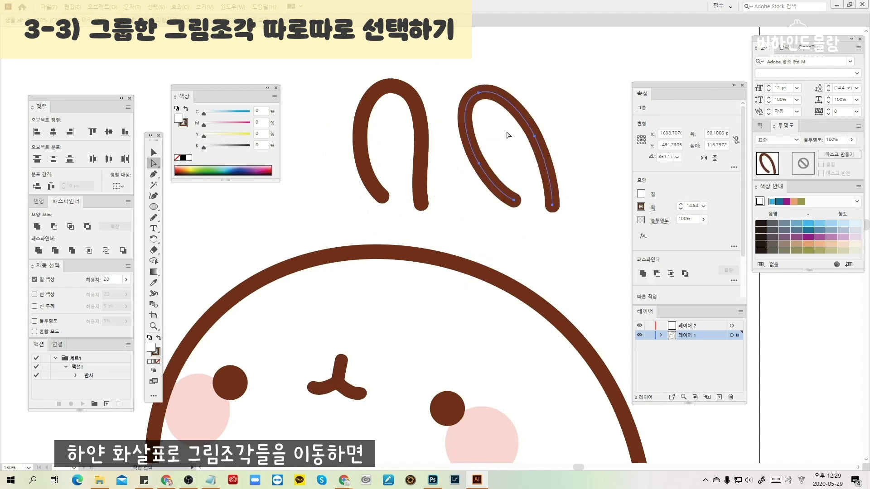
drag(484, 101, 528, 88)
click(433, 128)
Select the ear group as a whole with the Selection tool and shift it slightly down and to the right
key(v)
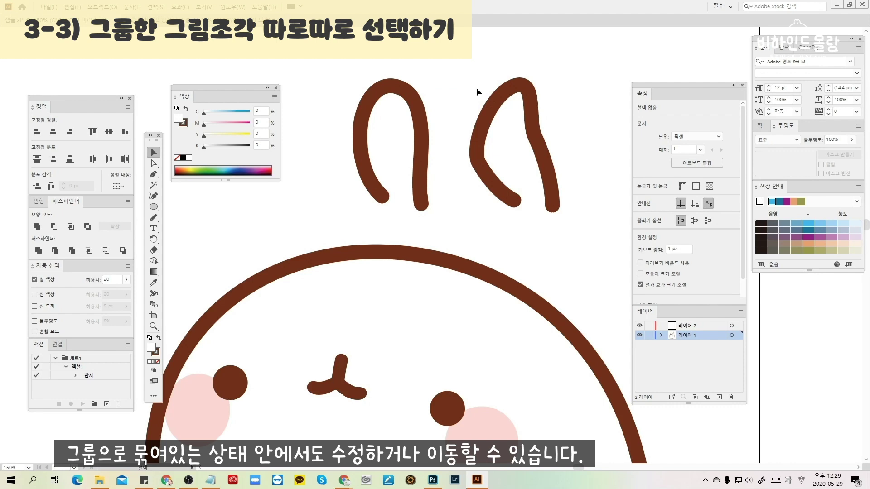
click(485, 146)
drag(486, 145, 510, 159)
click(152, 123)
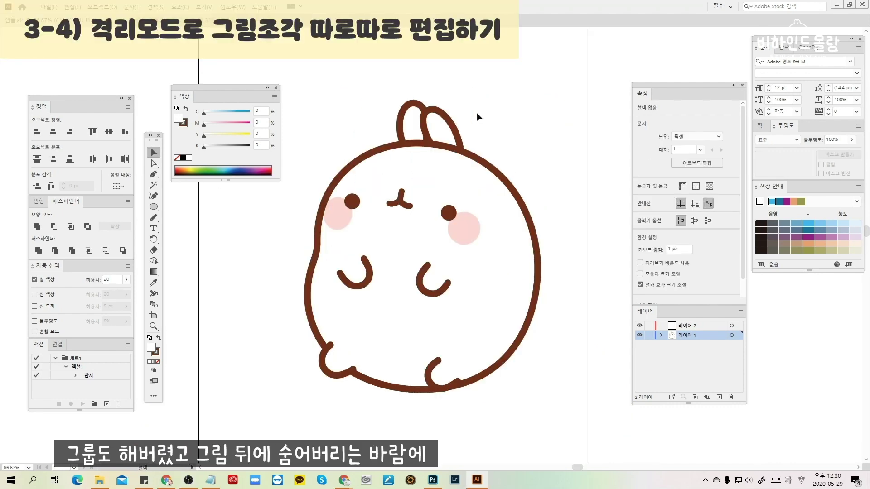
Select the grouped rabbit and enter isolation mode on its right ear
scroll(477, 113, up, 1)
click(436, 212)
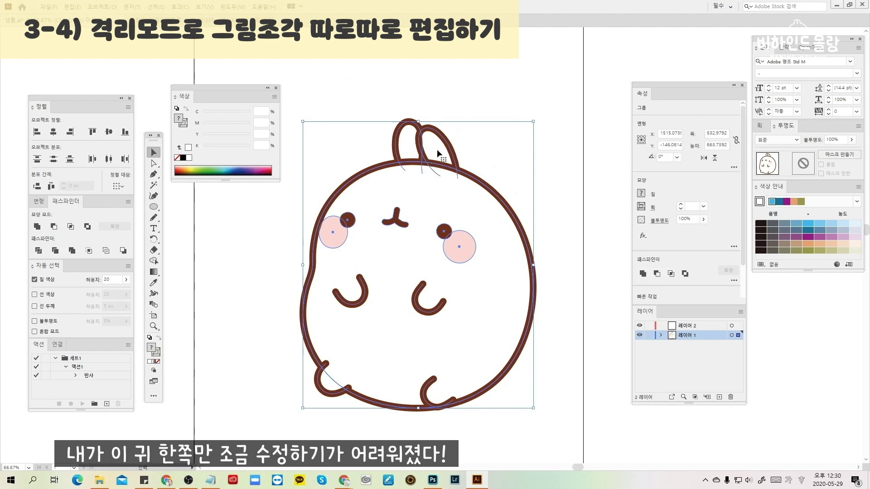
scroll(437, 140, up, 4)
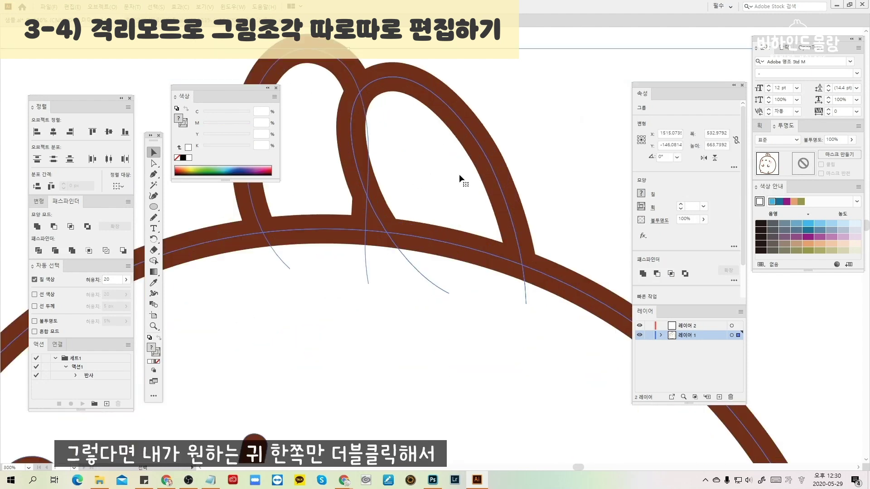
double_click(395, 138)
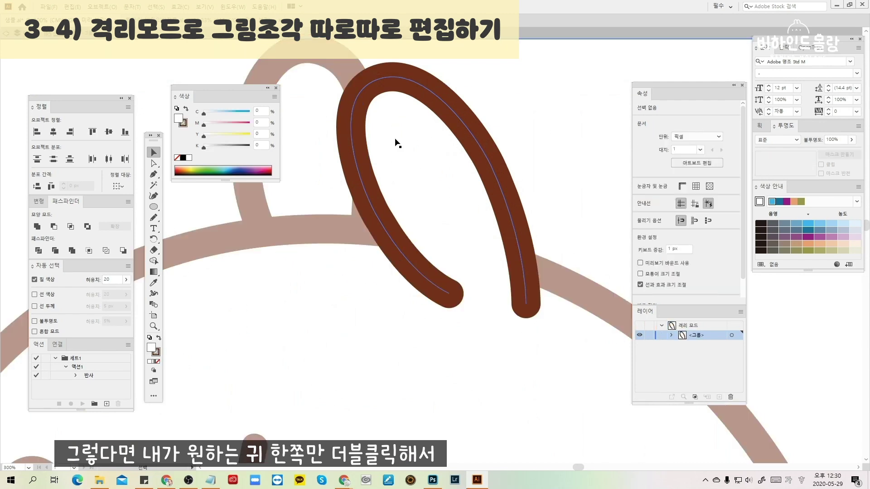
scroll(477, 210, up, 3)
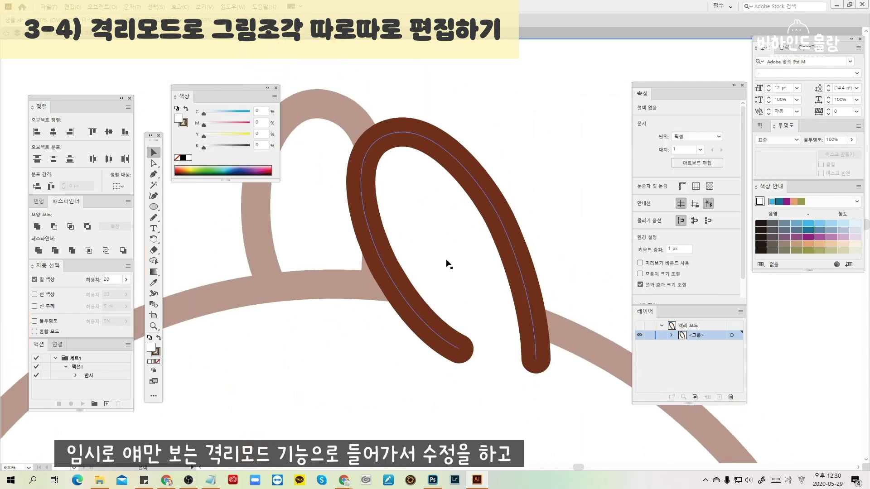
Redraw the left edge of the isolated ear with the Pencil tool, exit isolation mode, and select the grouped rabbit
key(n)
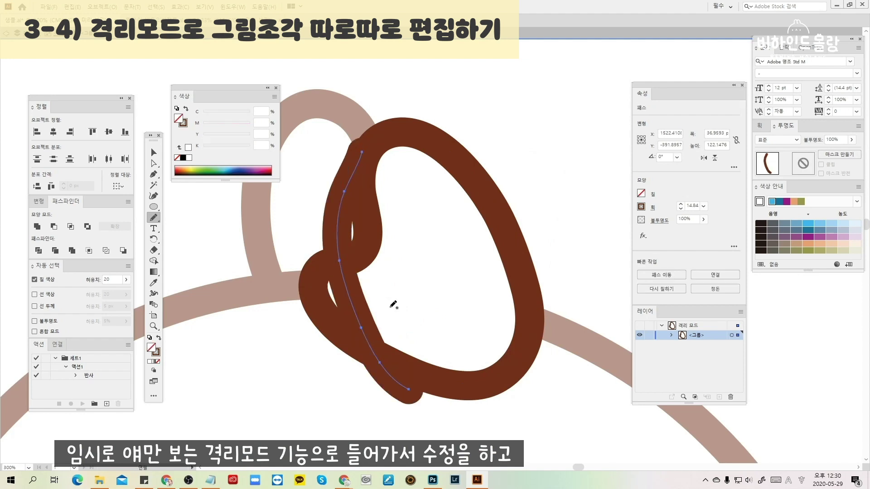
key(Escape)
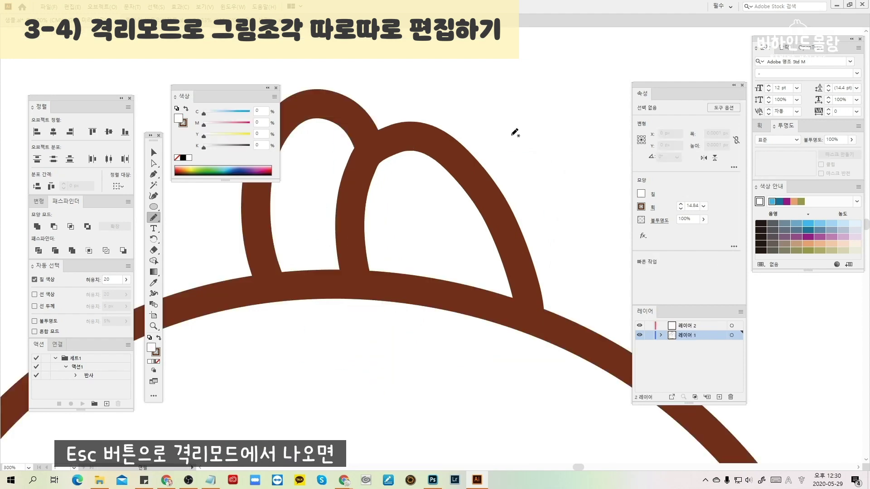
click(154, 151)
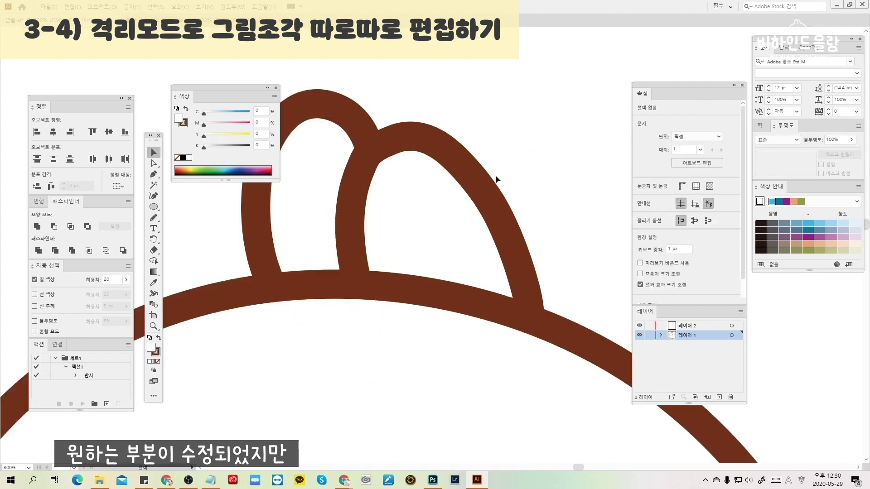
click(429, 224)
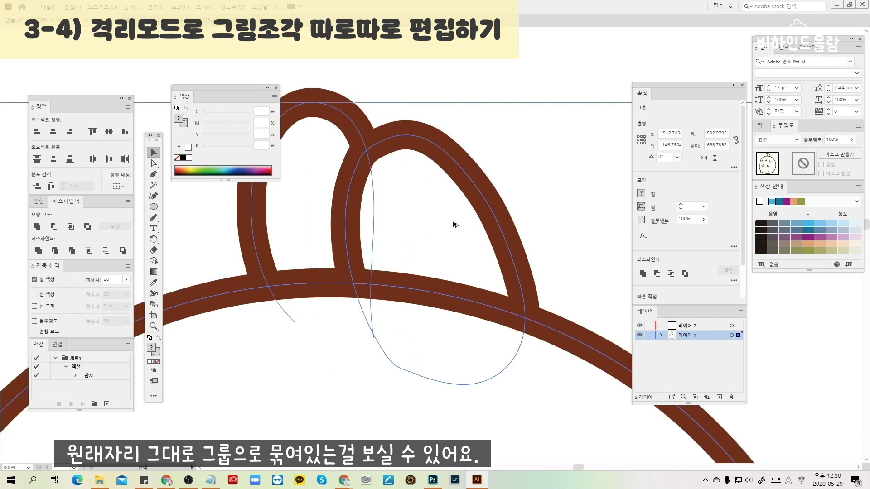
Isolate another part of the rabbit, move it up and to the left, and exit isolation mode
scroll(453, 221, down, 3)
scroll(448, 270, down, 3)
double_click(434, 317)
drag(434, 319, 408, 281)
double_click(554, 100)
Undo the last edits made to the rabbit's isolated part
key(ctrl+z)
key(ctrl+z)
key(ctrl+z)
key(ctrl+z)
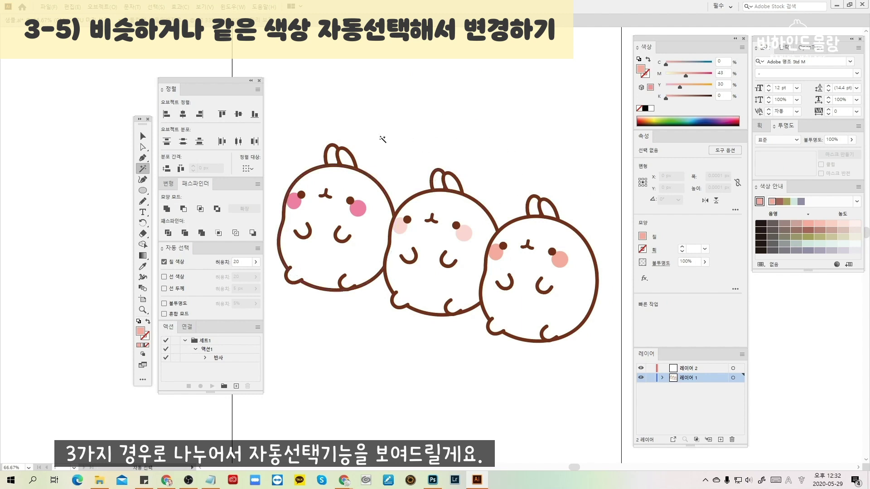
Pick the left rabbit's pink cheek with the Magic Wand, deselect, and set the fill colour tolerance to 50
click(358, 208)
click(351, 366)
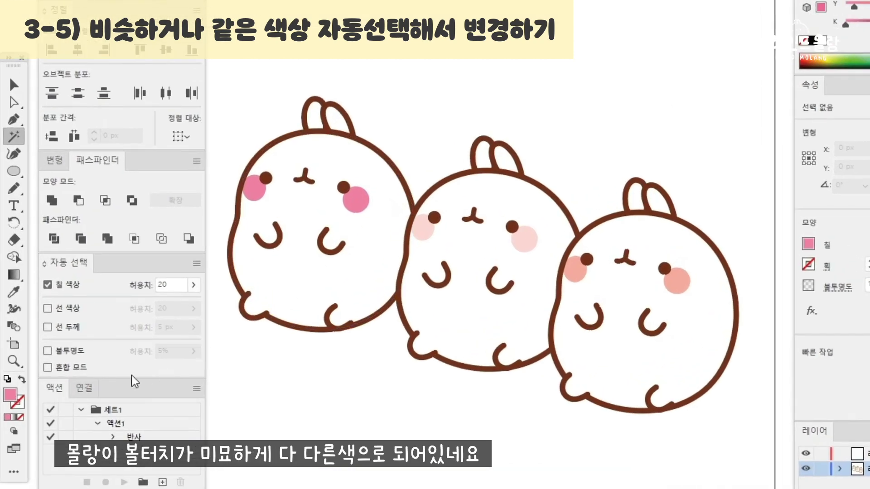
click(241, 262)
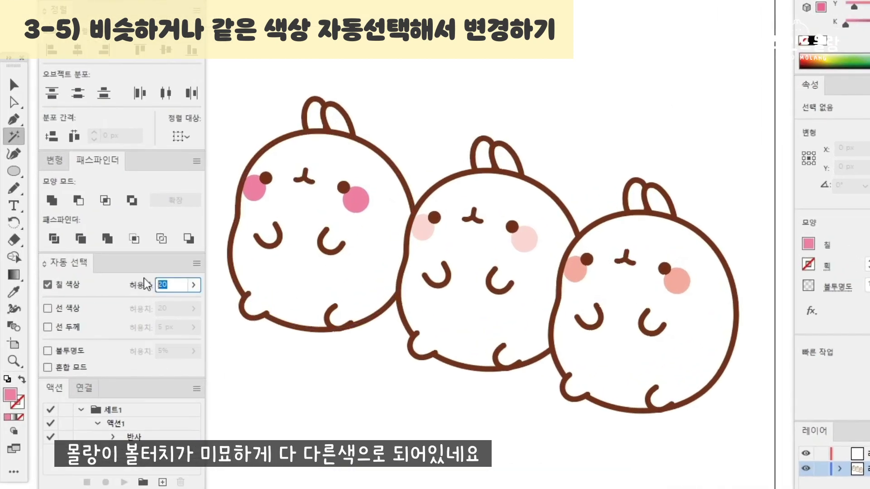
text(50)
Select all similarly pink cheeks with the Magic Wand and recolour them with the Eyedropper from the middle rabbit's pale pink cheek
click(345, 205)
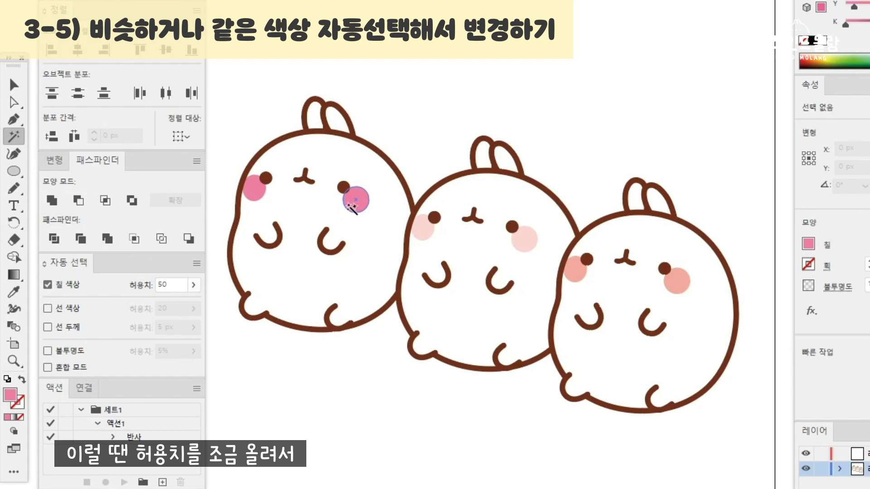
key(i)
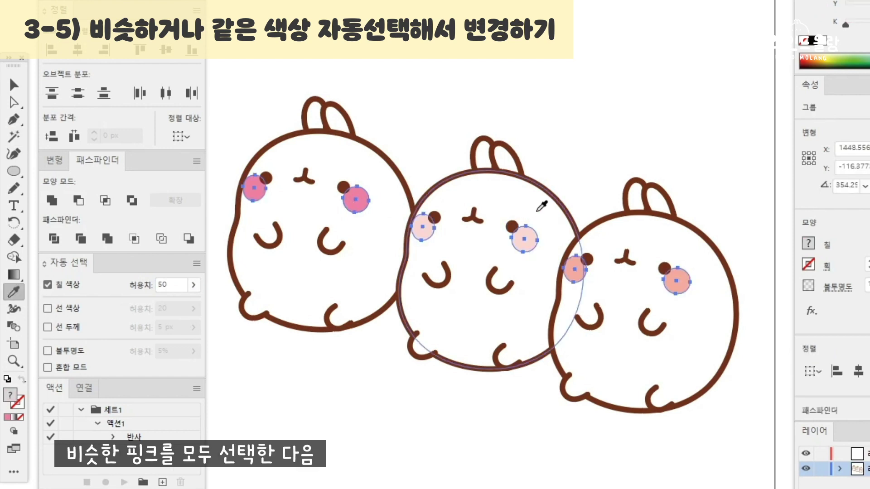
click(535, 236)
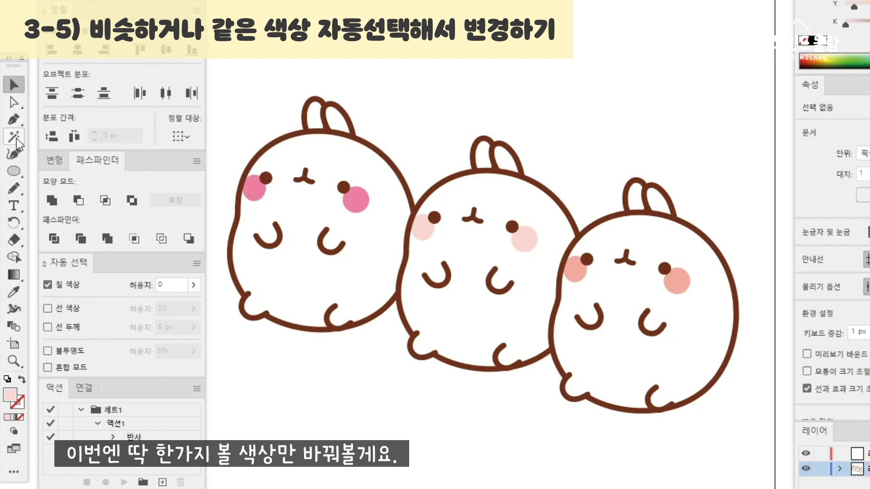
Select only the left rabbit's pink cheeks by their matching fill colour with the Magic Wand
click(14, 135)
click(255, 191)
click(256, 193)
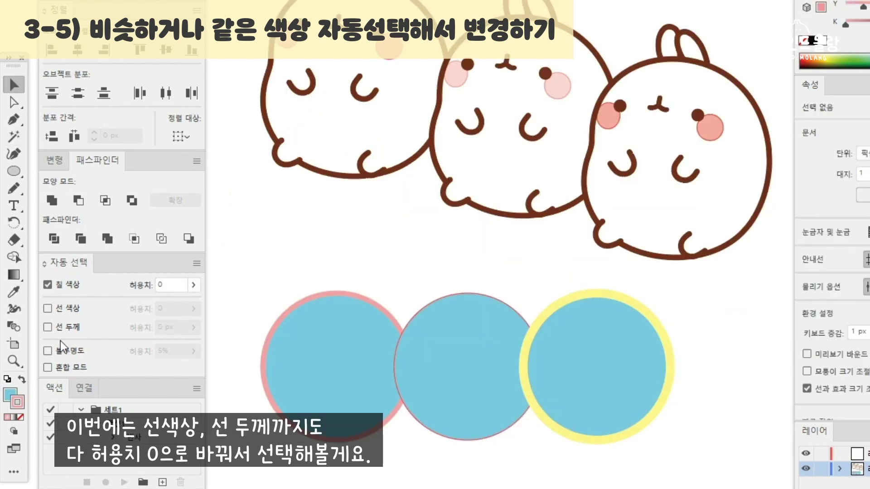
Make the Magic Wand also match stroke colour at tolerance 0 and stroke weight at 0 px, and pick the thick pink-outlined blue circle
click(47, 309)
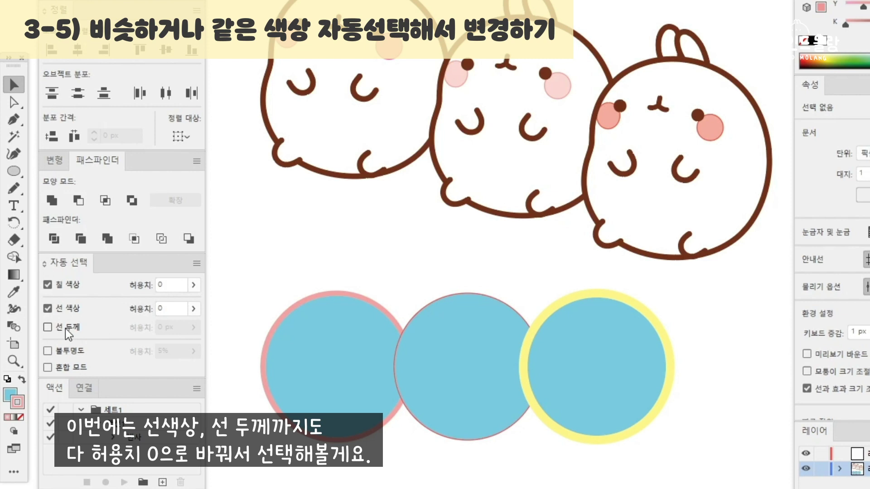
click(66, 328)
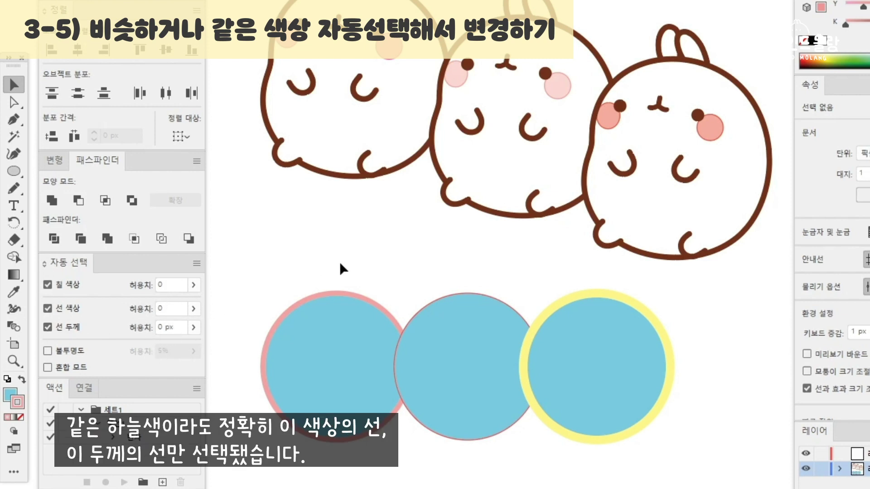
click(13, 136)
click(360, 361)
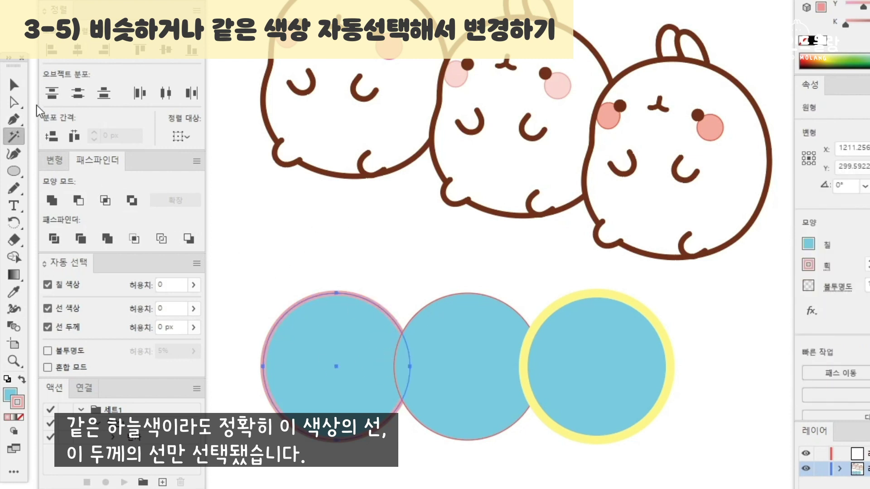
Try moving the selected circle, undo that move, and increase the cyan in its fill colour
drag(360, 343, 349, 292)
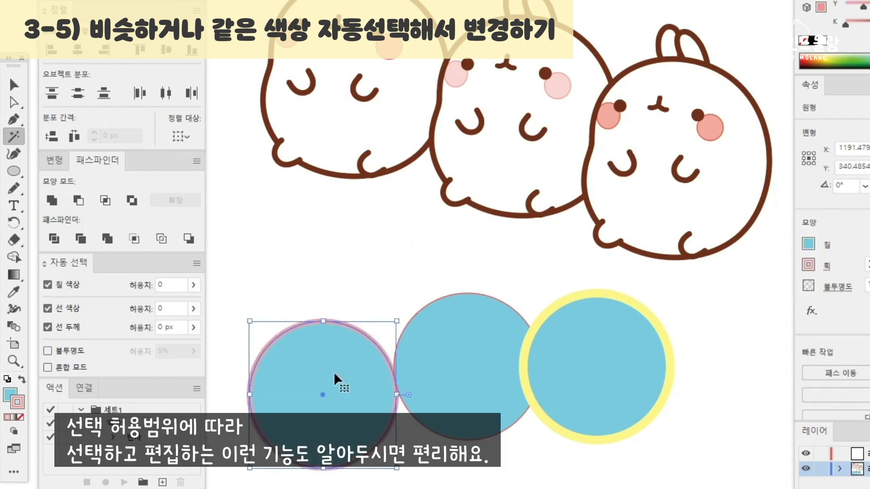
key(ctrl+z)
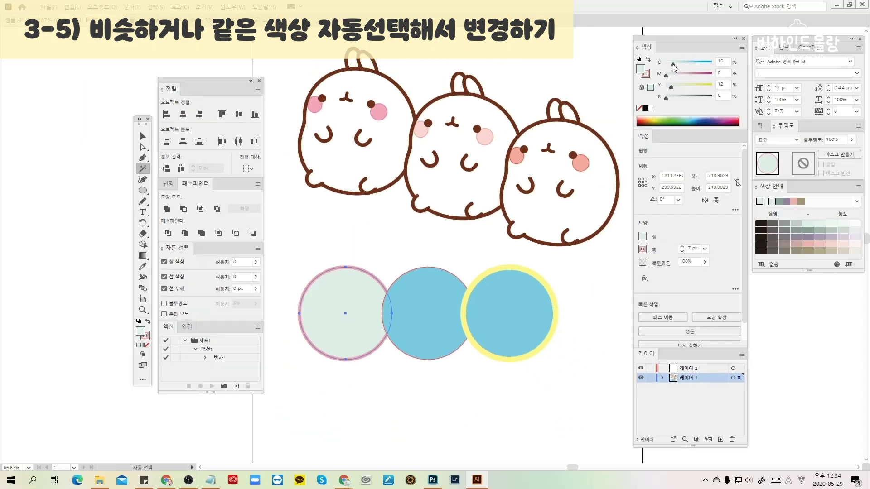
drag(672, 64, 685, 65)
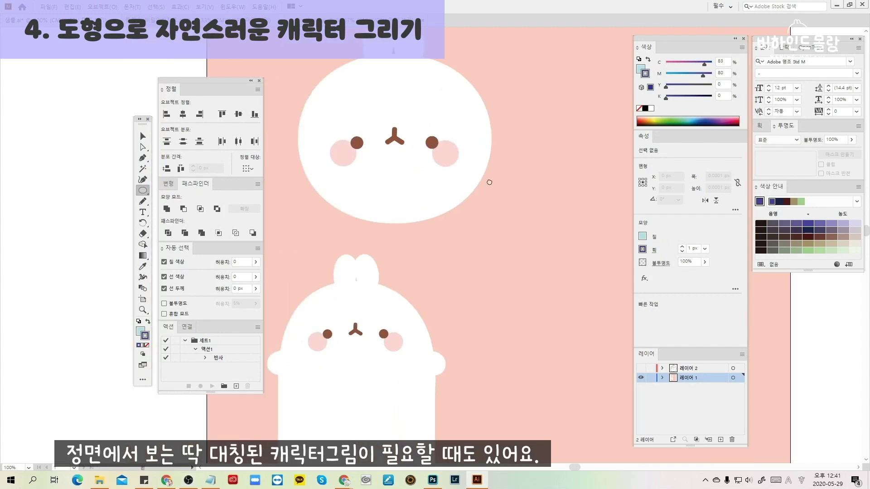
Draw a circle about 252 px in diameter on the empty pink background beside the rabbits
drag(489, 182, 542, 236)
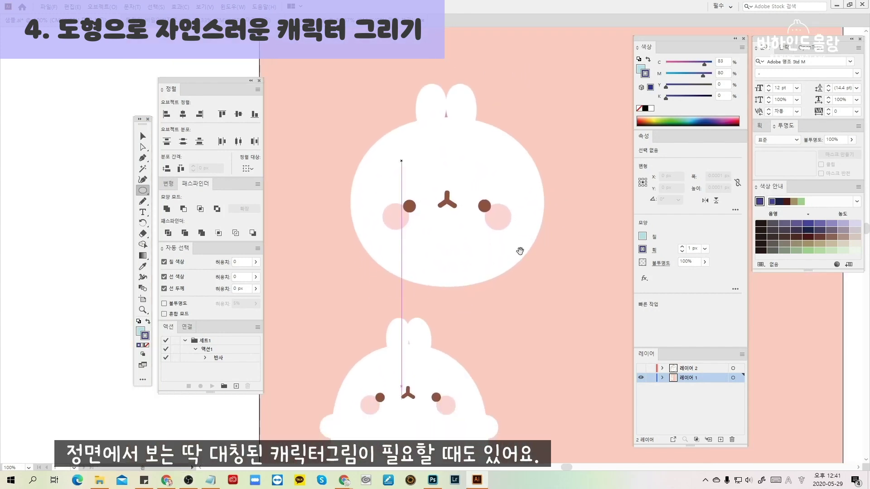
drag(436, 354, 427, 162)
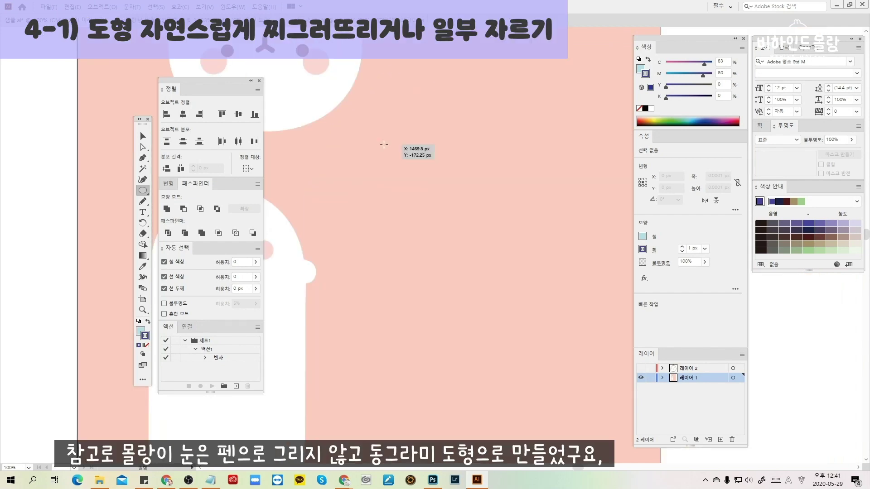
drag(366, 180, 481, 342)
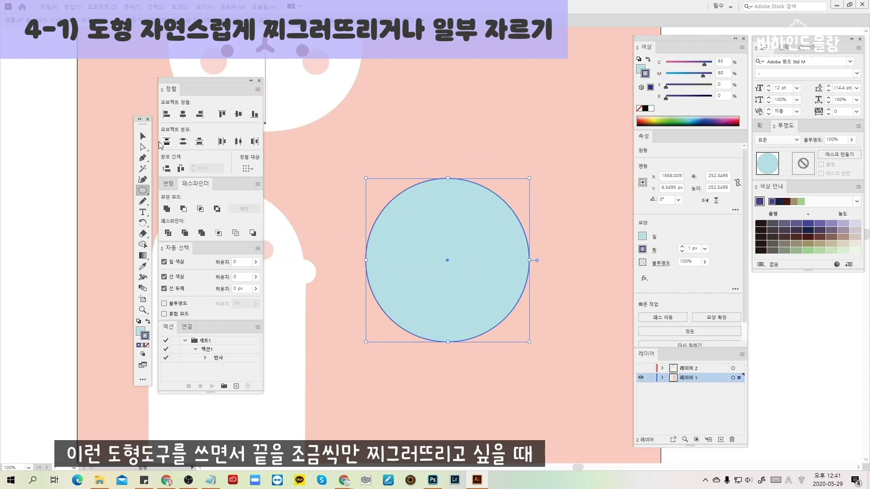
Try distorting the circle by moving its right and top anchor points with the Direct Selection tool
click(143, 148)
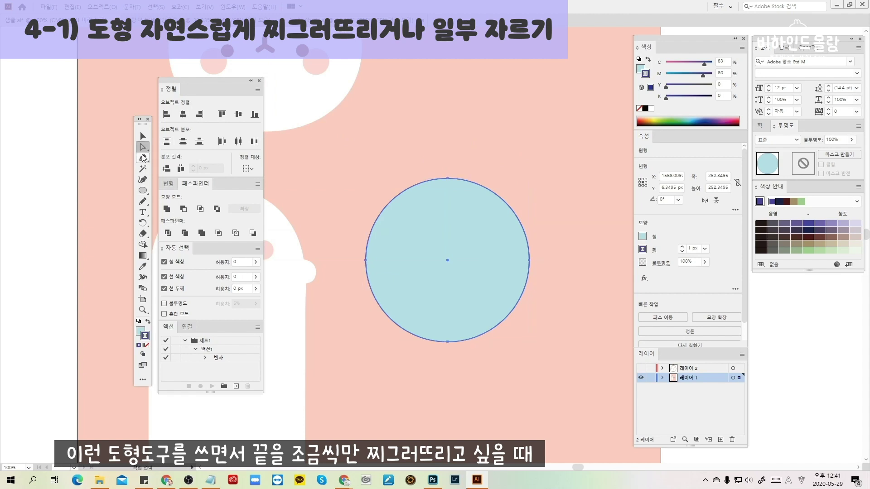
drag(529, 260, 565, 218)
key(ctrl+z)
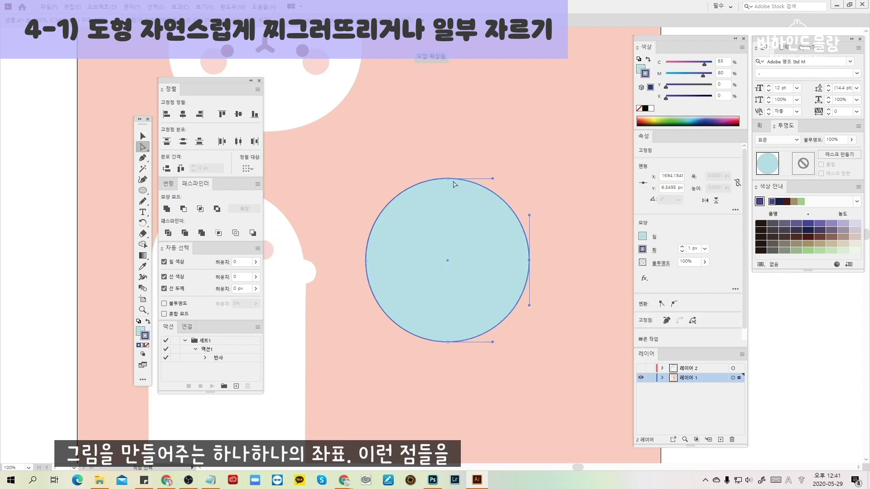
drag(447, 179, 461, 305)
key(ctrl+z)
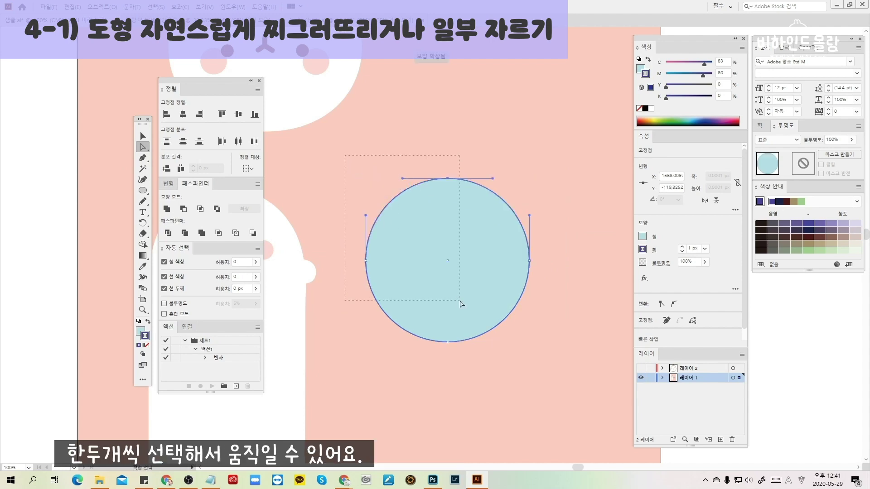
drag(448, 179, 409, 215)
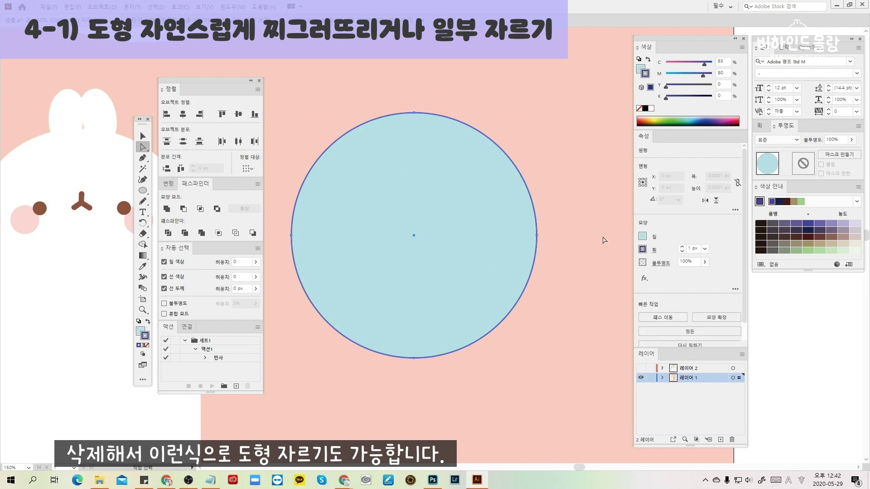
Set the circle's stroke weight to 4 px and deselect it
click(682, 247)
click(457, 95)
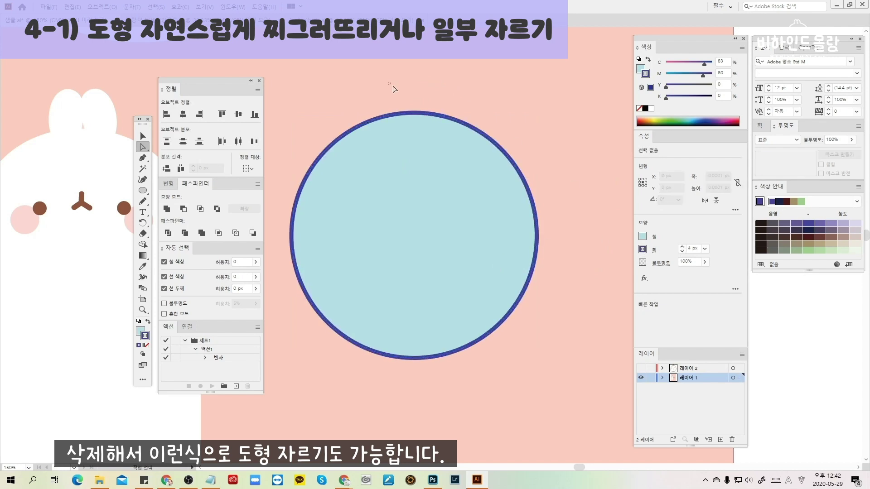
Try cutting the circle in half by deleting its top anchor point and closing the outline with Pathfinder Unite
drag(394, 89, 435, 137)
key(Delete)
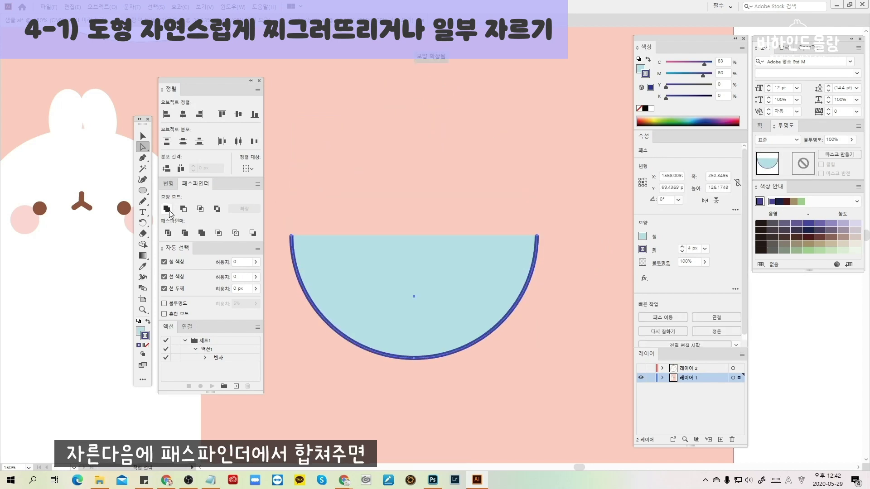
click(167, 209)
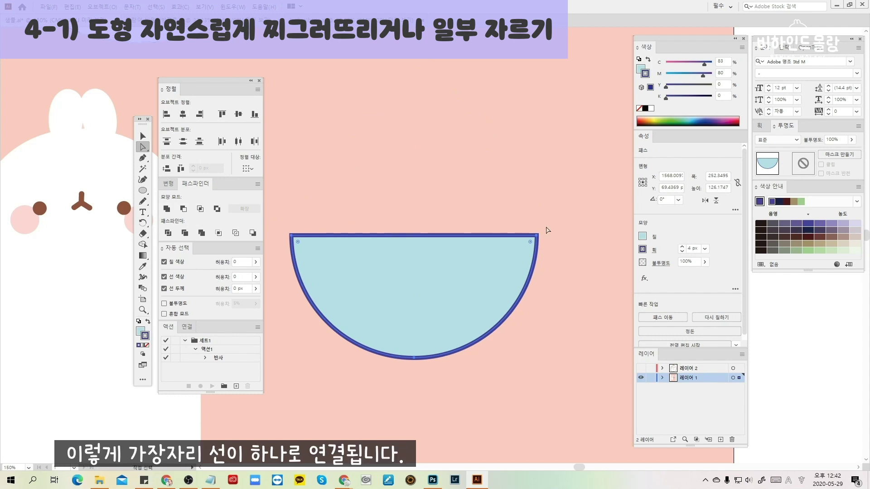
key(ctrl+z)
key(ctrl+z)
key(ctrl+shift+a)
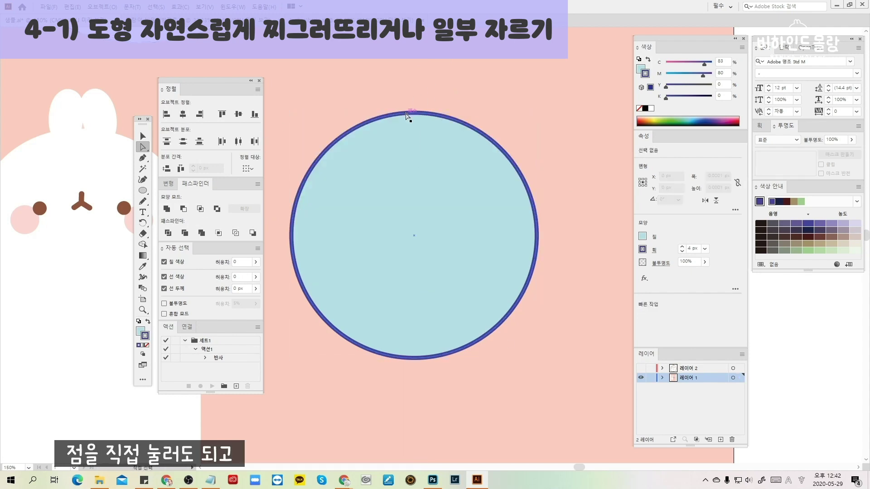
Practise selecting the circle's anchor points singly and by area, and try deleting twice in a row from the top anchor
click(415, 114)
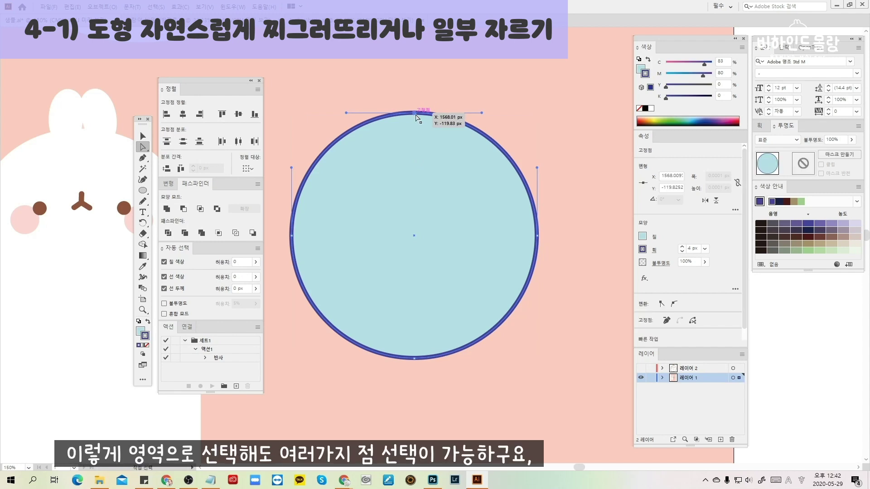
drag(387, 391, 388, 390)
click(534, 203)
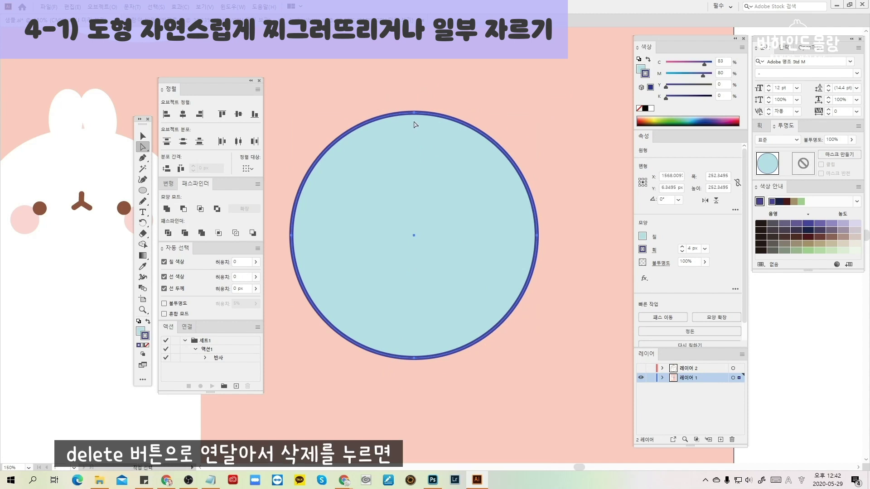
click(415, 112)
key(Delete)
key(Delete)
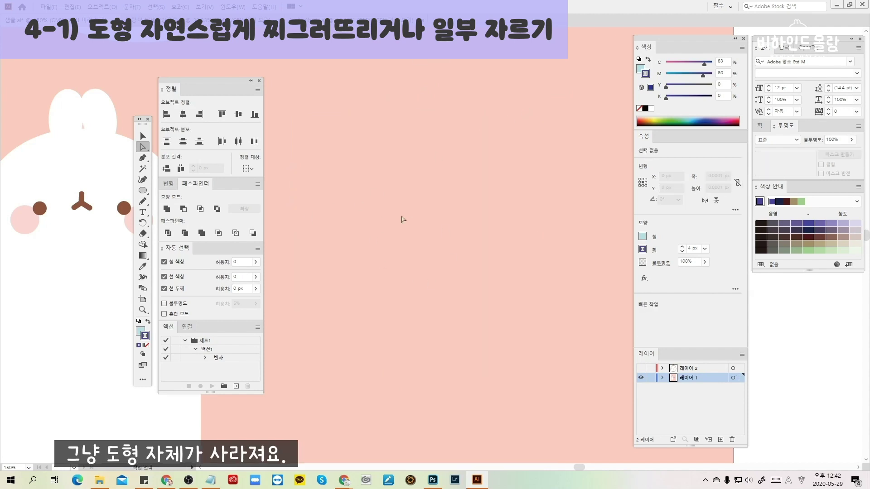
key(ctrl+z)
key(ctrl+z)
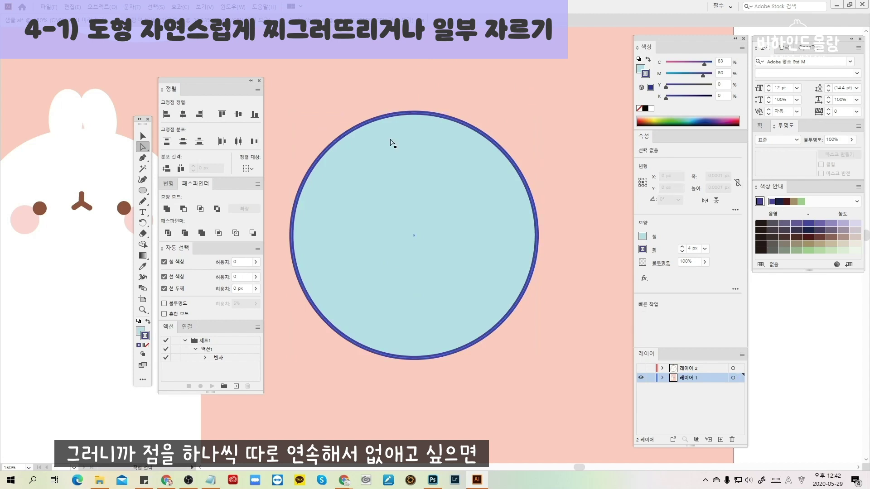
Cut the circle down by deleting its top and right anchor points, closing the outline with Pathfinder Unite after each deletion
click(419, 115)
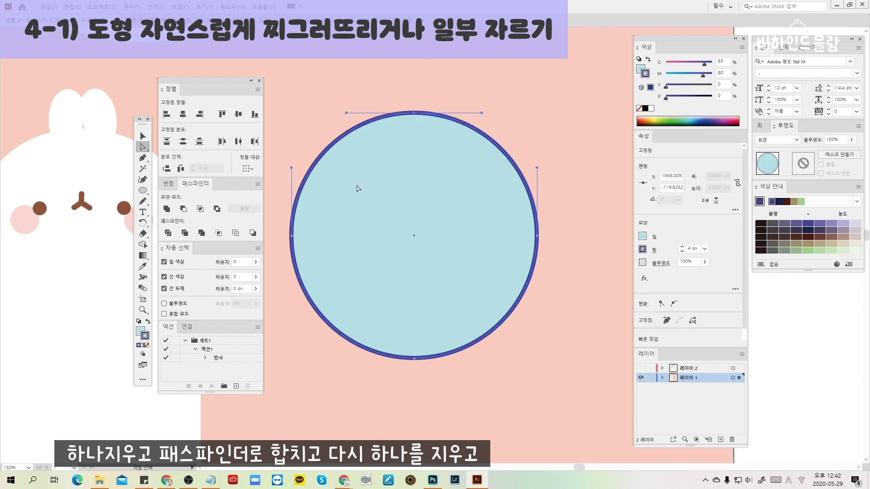
key(Delete)
click(168, 213)
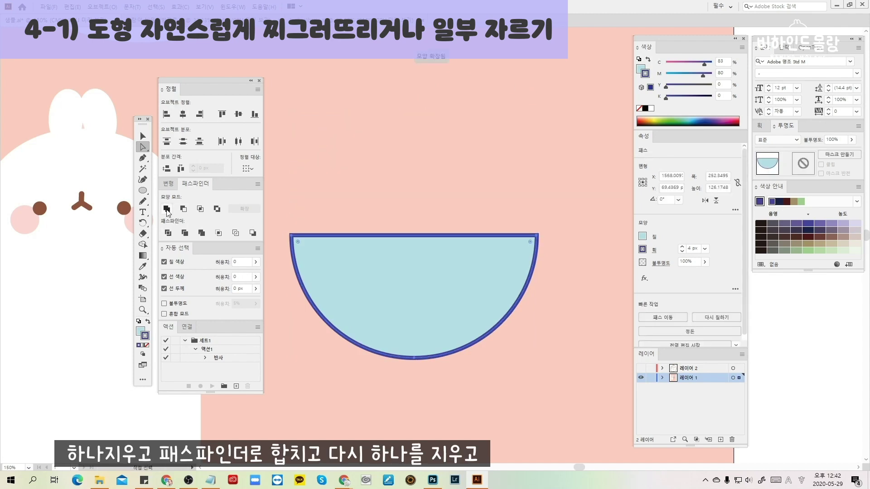
click(537, 236)
key(Delete)
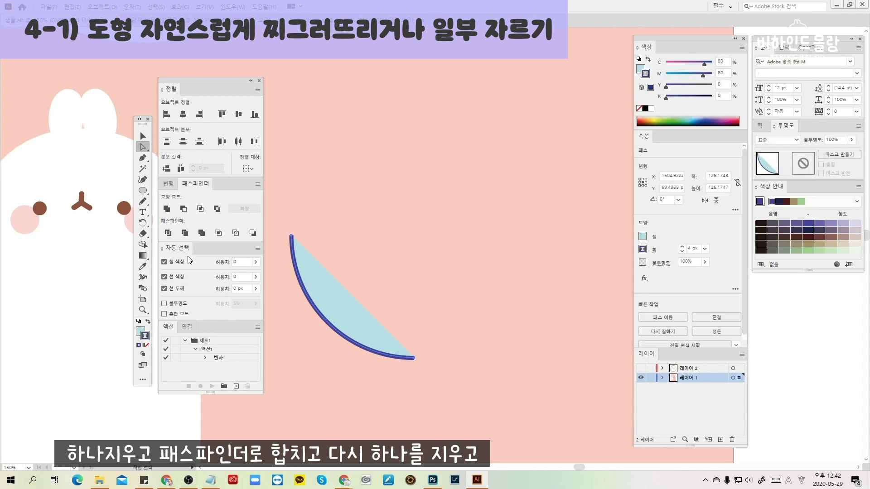
click(167, 211)
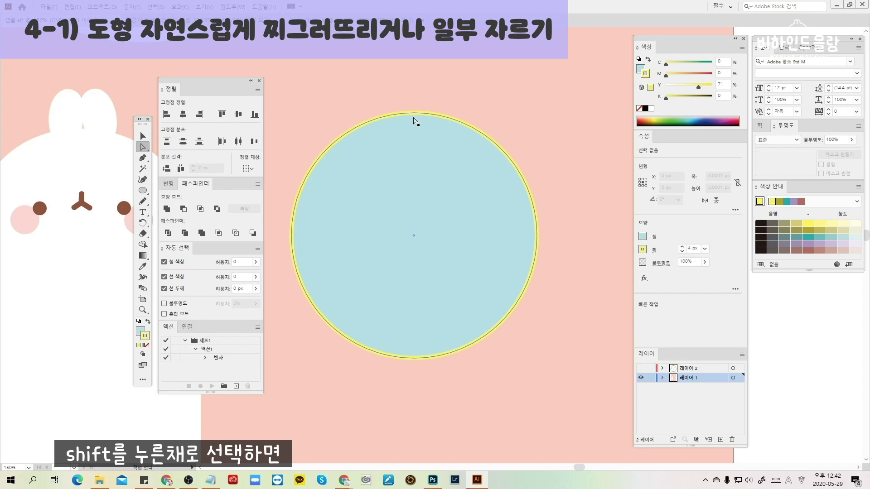
Try moving the circle's top, right and bottom anchor points together, and remove the right anchor from the selection
click(414, 113)
shift+click(536, 236)
shift+click(414, 359)
drag(415, 360, 470, 268)
key(ctrl+z)
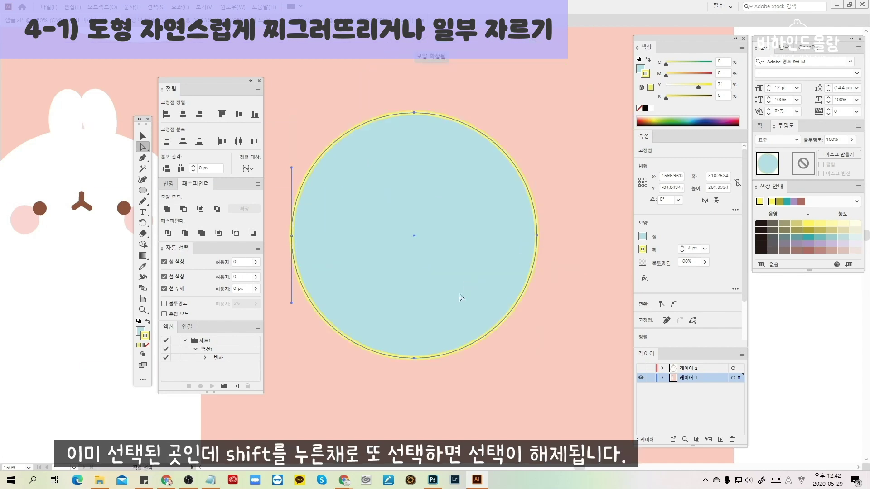
mouse_move(538, 236)
mouse_down()
mouse_move(583, 233)
mouse_move(529, 171)
mouse_move(536, 247)
mouse_move(538, 237)
mouse_up()
Nudge the circle's top anchor point up 7 px and back down, and try moving it freehand
click(415, 113)
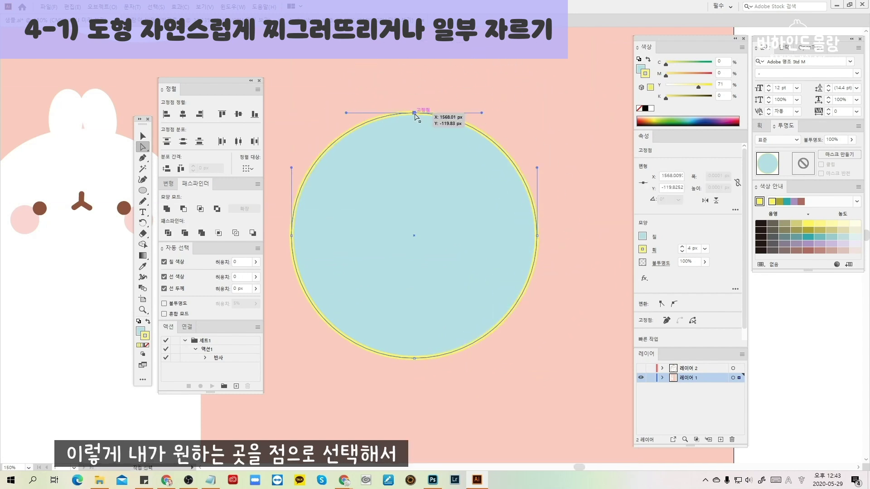
key(Up)
key(Up)
key(Up)
key(Up)
key(Up)
key(Up)
key(Up)
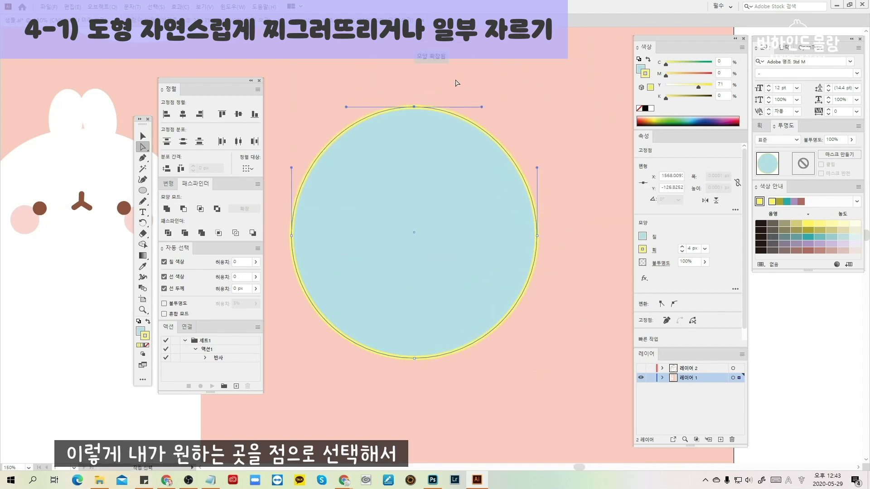
key(Down)
key(Down)
key(Down)
key(Down)
key(Down)
key(Down)
key(Down)
mouse_move(413, 116)
mouse_down()
mouse_move(374, 109)
mouse_move(456, 111)
mouse_move(374, 112)
mouse_move(451, 113)
mouse_move(388, 113)
mouse_move(413, 114)
mouse_up()
key(ctrl+z)
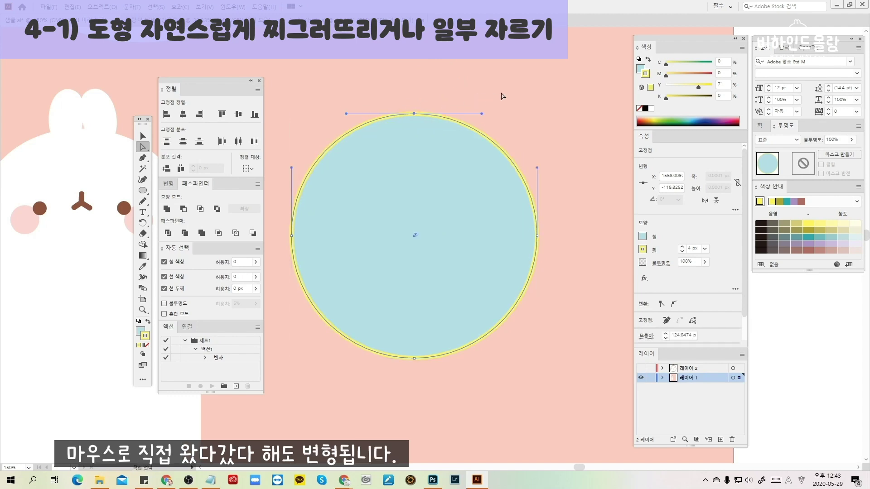
Narrow the circle symmetrically about its centre into a tall ellipse about 130 px wide
click(501, 96)
click(144, 137)
click(437, 265)
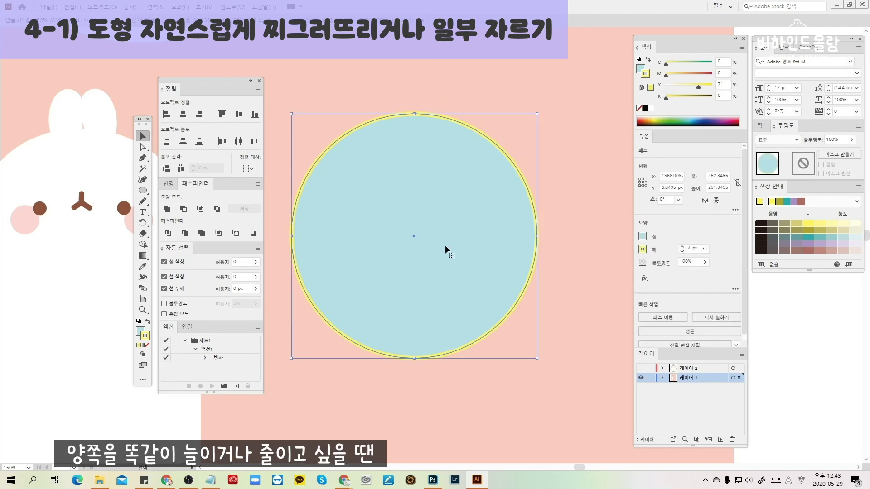
drag(539, 236, 478, 235)
click(525, 160)
click(431, 205)
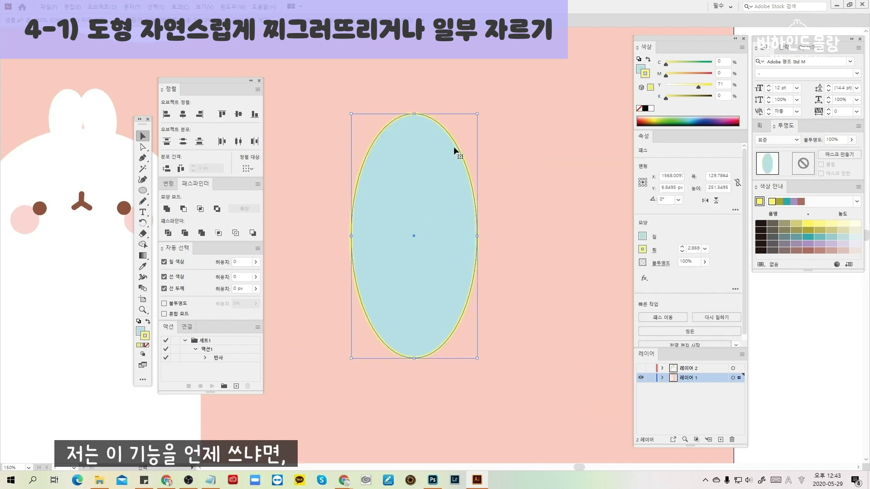
Delete the blue ellipse beside the long-bodied rabbit
scroll(435, 183, down, 2)
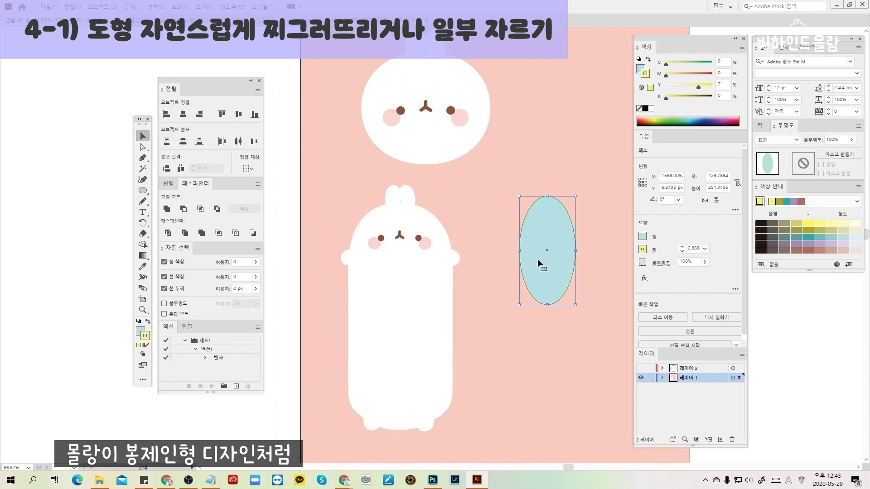
scroll(509, 171, up, 3)
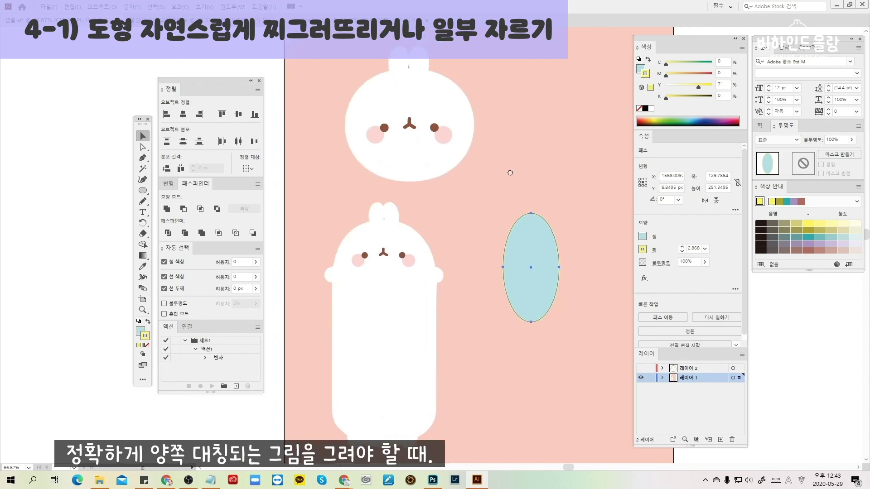
scroll(471, 233, right, 3)
key(Delete)
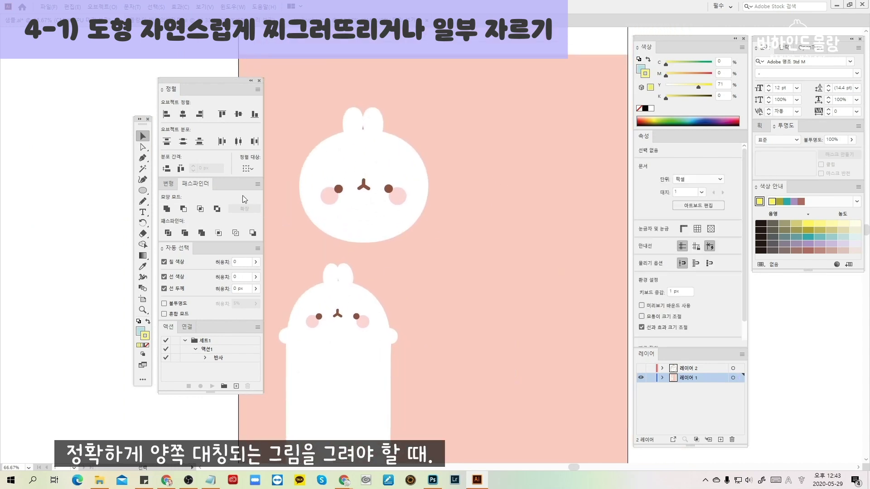
Draw a circle about 287 px in diameter on the pink background beside the rabbit head
click(143, 190)
drag(466, 134, 590, 259)
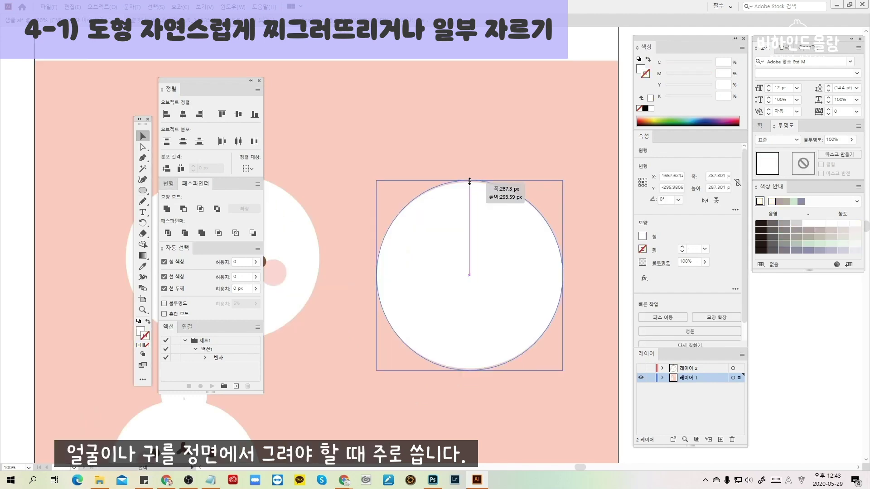
Squash the circle symmetrically about its centre into a wide oval rabbit head about 272 px wide
drag(470, 181, 470, 198)
click(370, 290)
click(380, 291)
drag(557, 275, 482, 142)
key(a)
scroll(467, 163, up, 3)
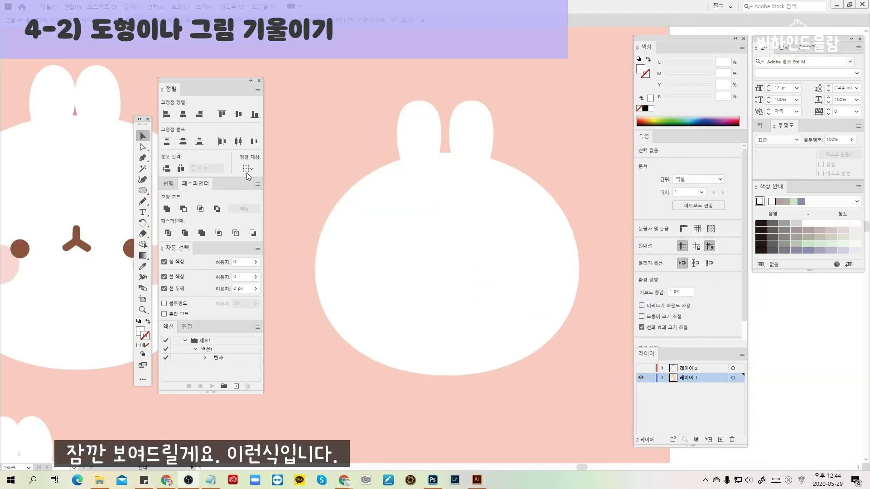
Slant the whole white rabbit head with its two ears sideways in both directions using the Shear tool
click(421, 249)
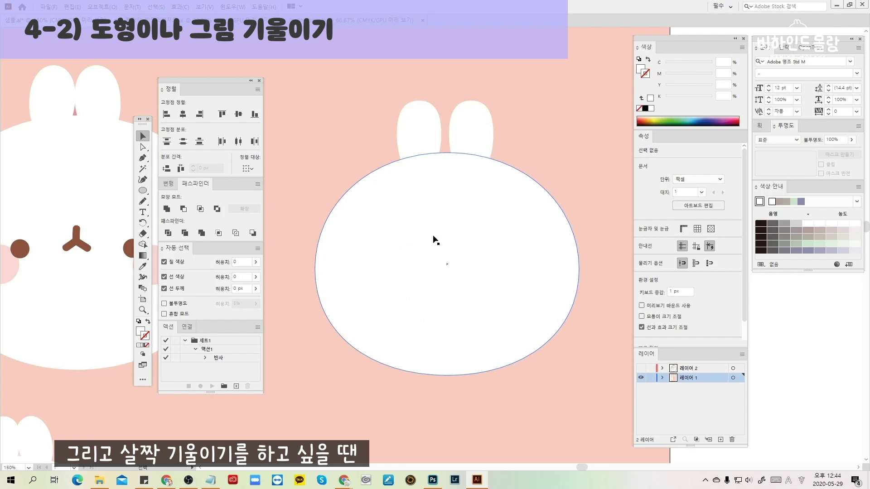
click(466, 154)
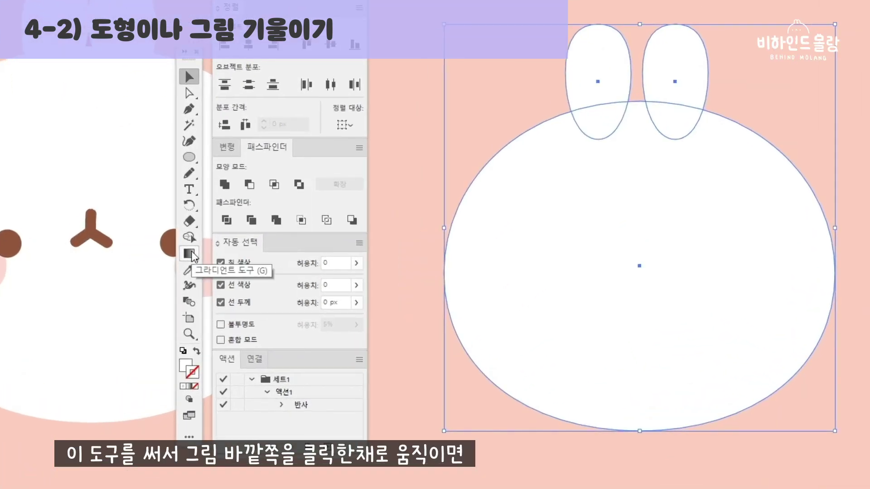
click(143, 222)
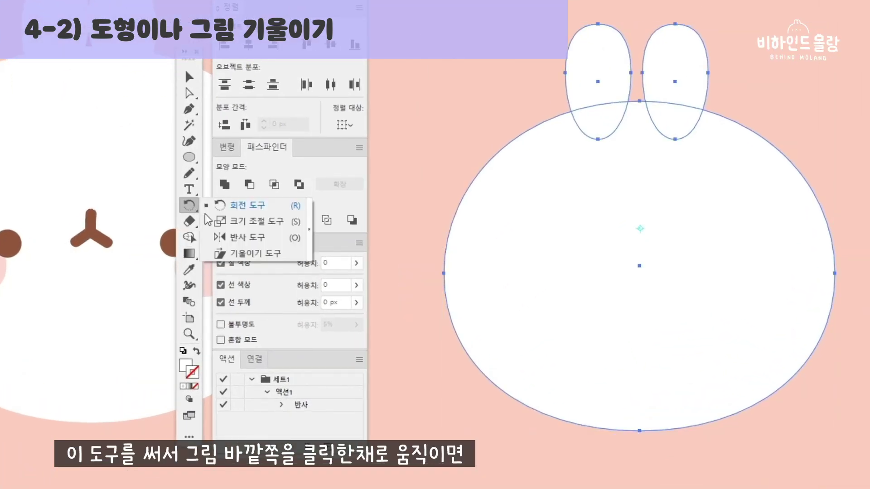
click(245, 257)
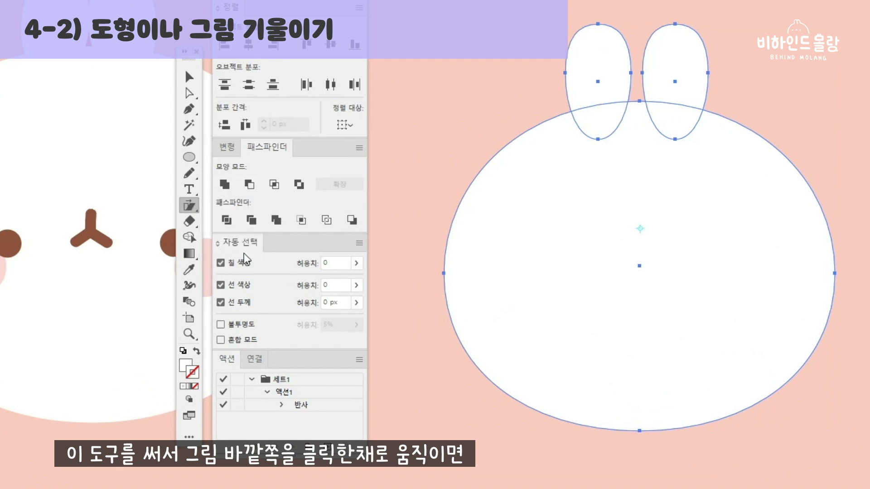
drag(752, 0, 563, 0)
drag(499, 29, 632, 31)
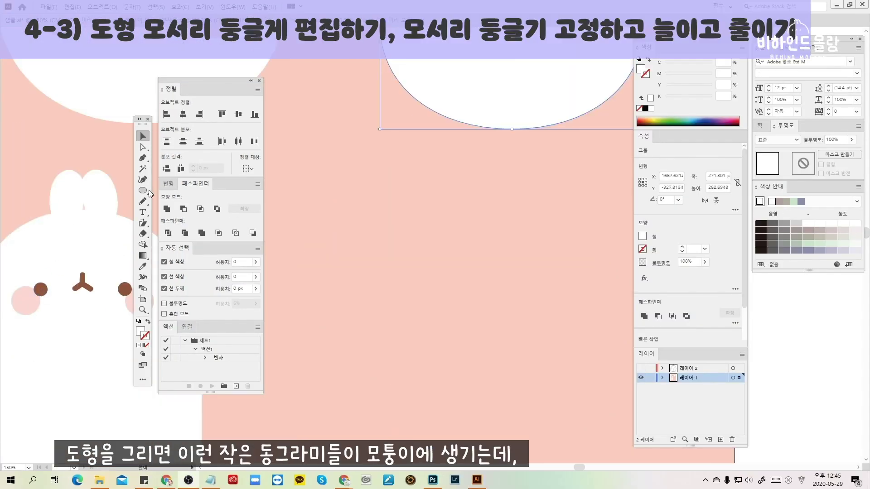
Draw a white square about 242 px per side and a hexagon on the pink background
drag(142, 190, 179, 212)
drag(318, 171, 512, 335)
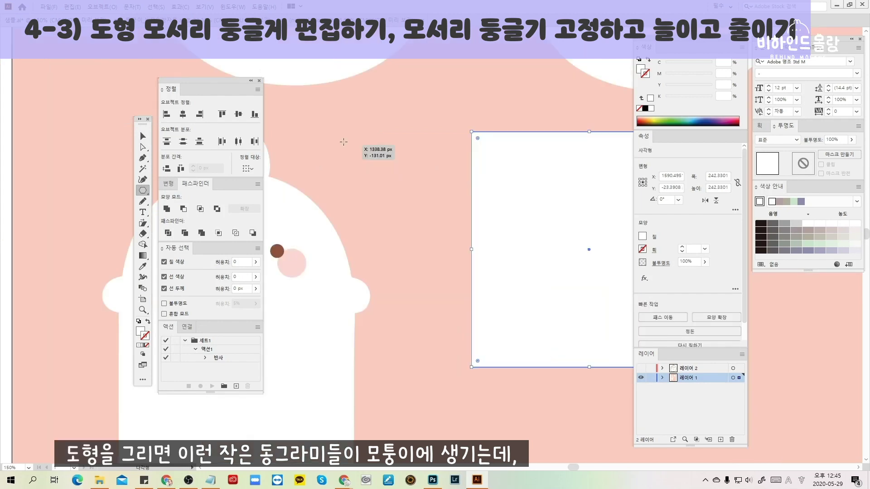
drag(343, 142, 410, 182)
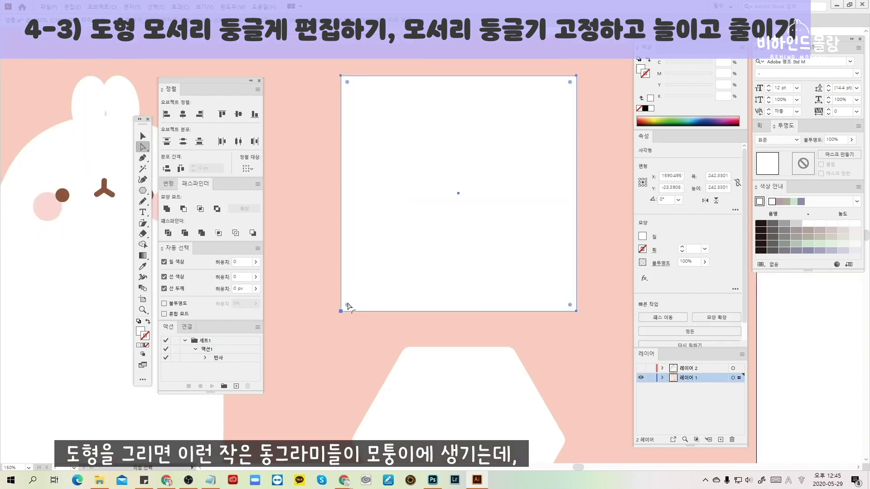
Round all four corners of the square and stretch it into a rounded rectangle about 287 by 245 px
drag(350, 301, 388, 278)
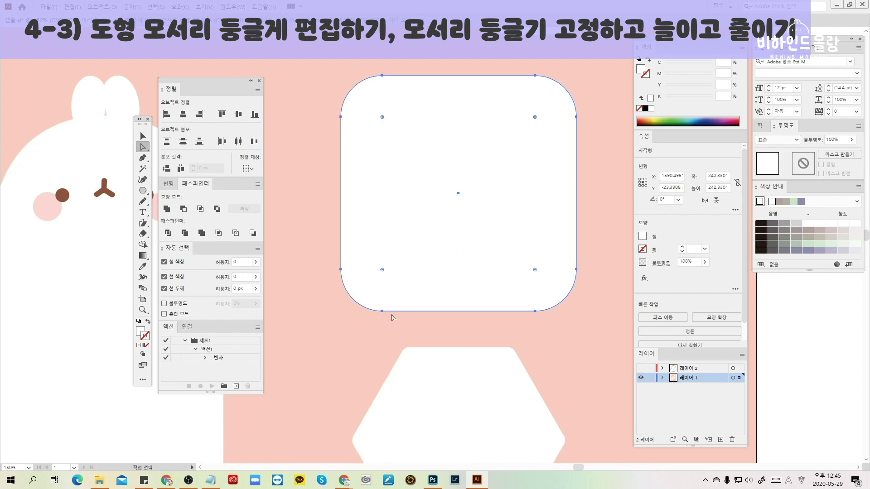
click(142, 136)
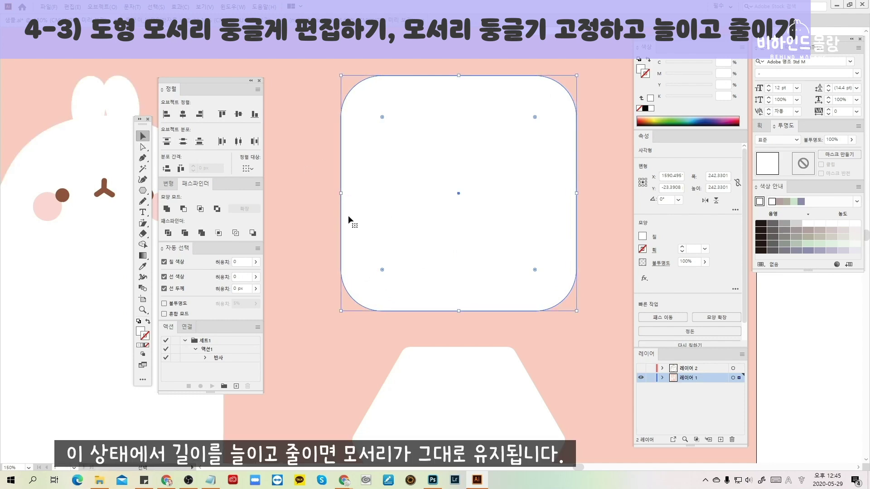
drag(342, 193, 297, 188)
drag(437, 75, 445, 173)
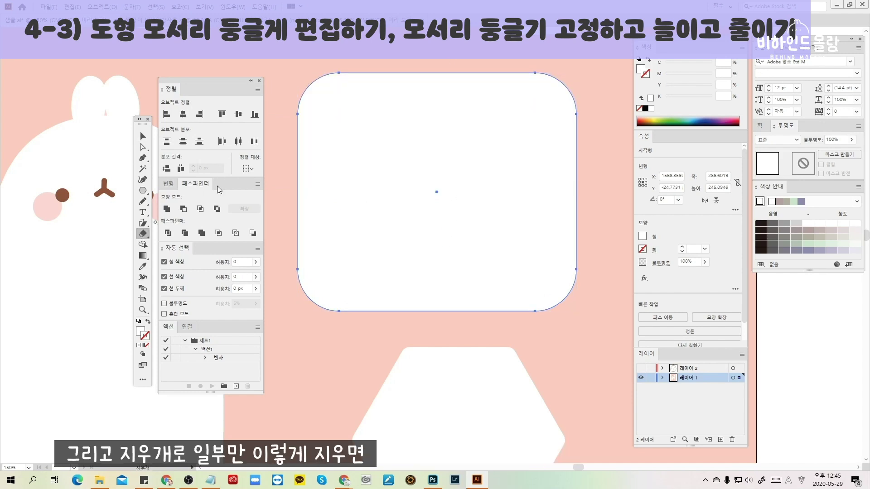
Cut the rounded rectangle in two with a vertical Eraser stroke and try resizing the left half as a whole
drag(449, 320, 451, 325)
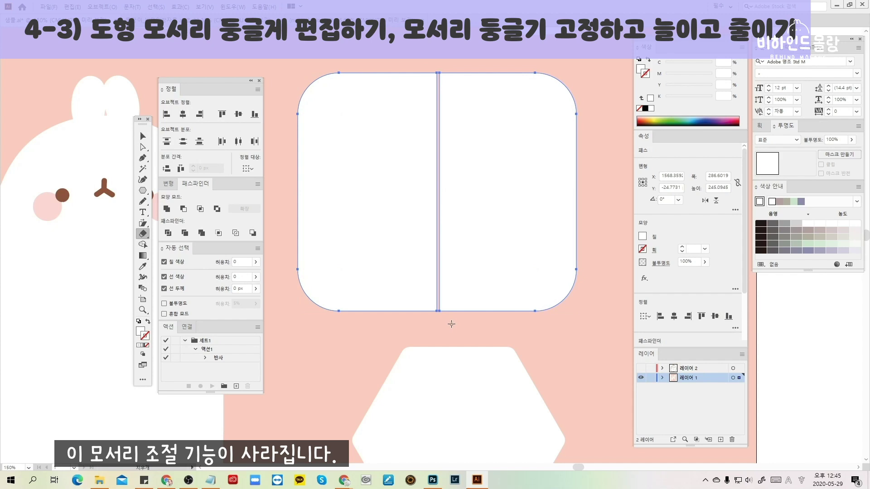
key(v)
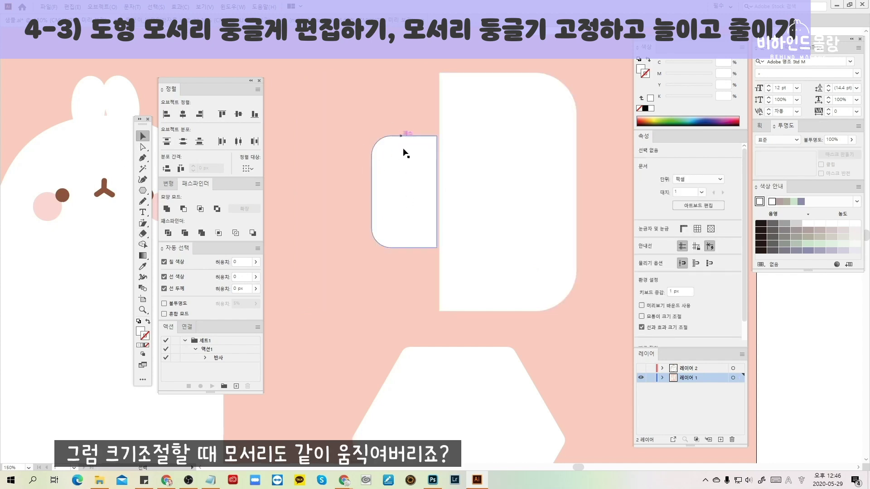
drag(375, 189, 276, 189)
Lengthen and shorten the left half by moving only its cut-edge anchor points, and lower its top edge slightly
drag(347, 113, 395, 112)
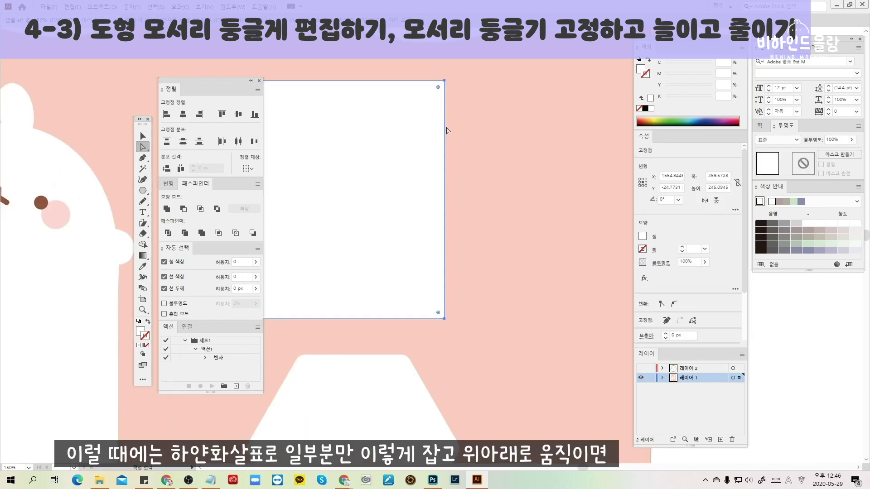
drag(446, 132, 633, 195)
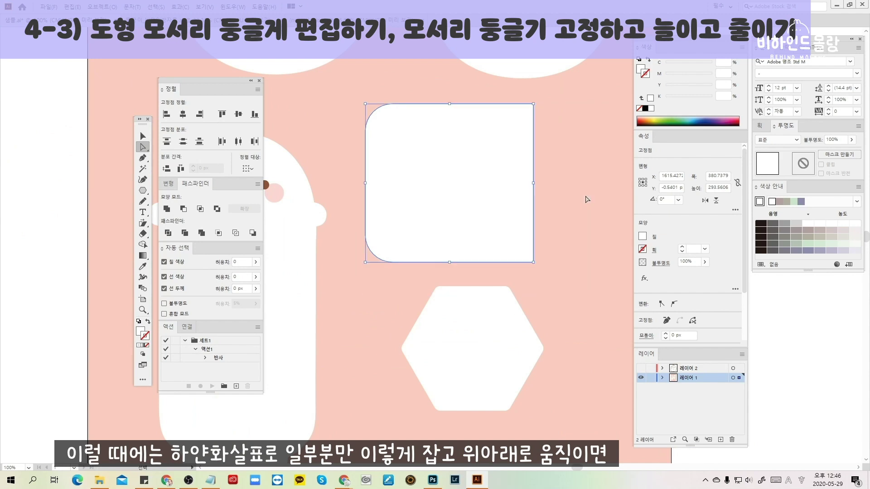
drag(533, 173, 436, 173)
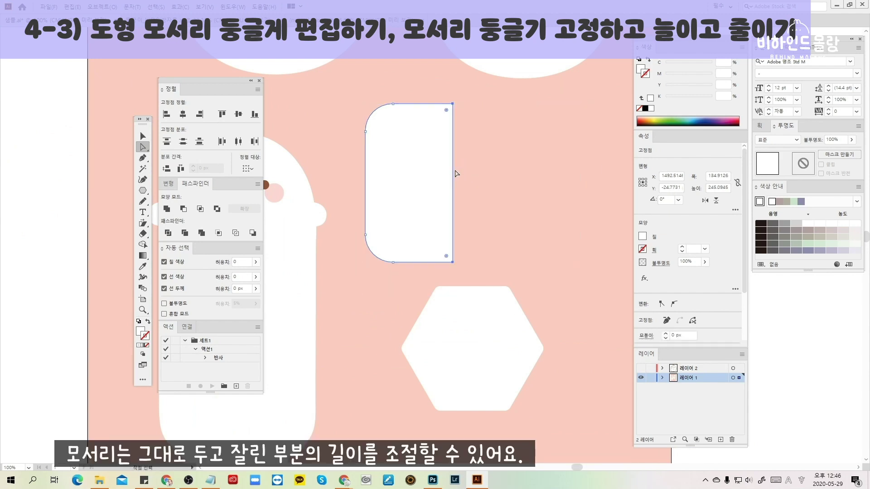
mouse_move(395, 106)
mouse_down()
mouse_move(397, 157)
mouse_move(392, 106)
mouse_up()
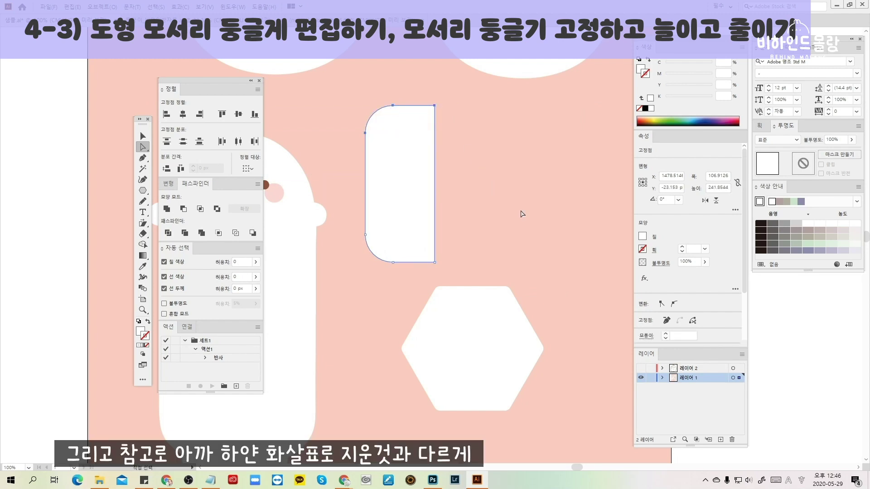
click(521, 214)
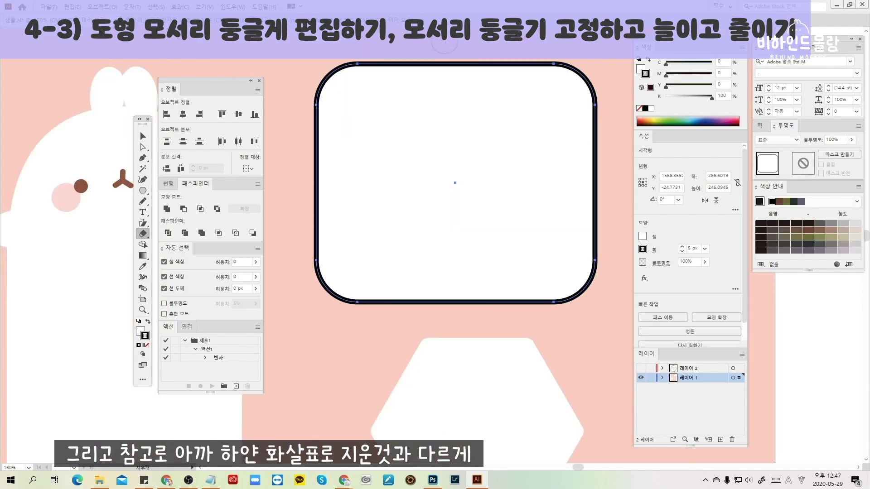
Erase a vertical strip through the middle of the black-outlined rounded rectangle
drag(445, 45, 446, 335)
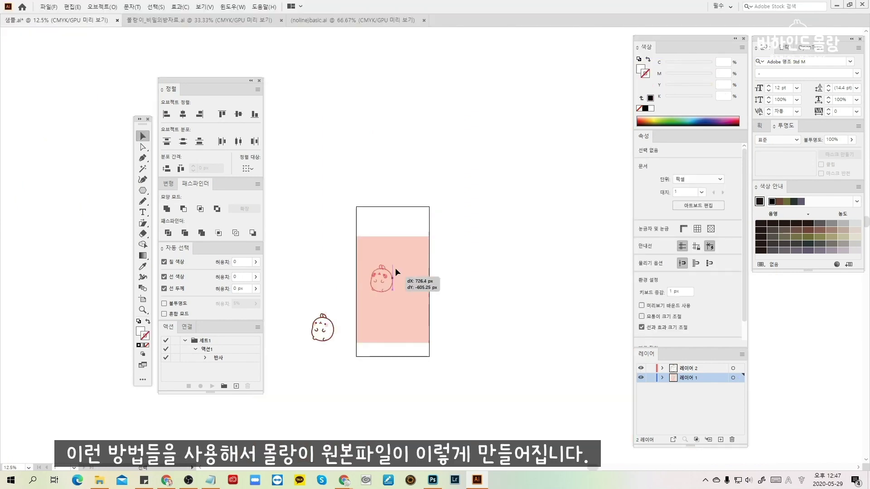
Move the brown-outlined rabbit character onto the artboard's pink background and shift it a little further right
drag(395, 269, 403, 263)
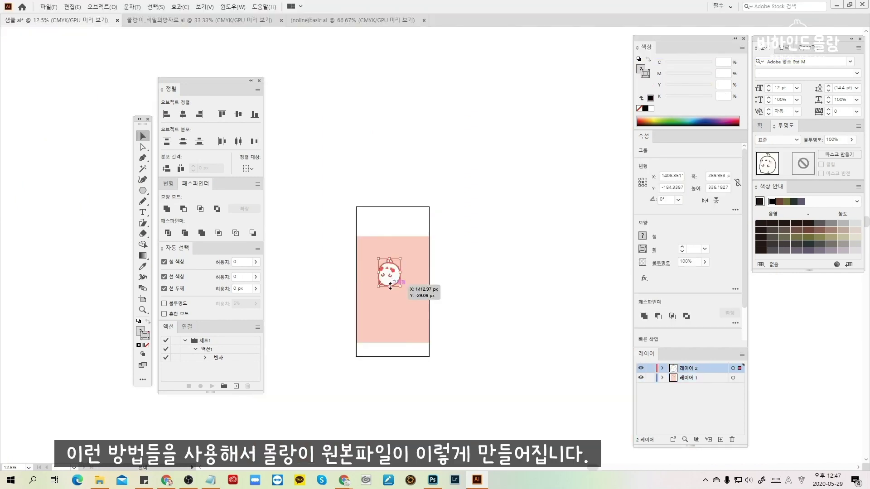
key(ctrl+equal)
key(ctrl+equal)
key(ctrl+equal)
key(ctrl+equal)
key(ctrl+equal)
key(ctrl+shift+a)
key(ctrl+equal)
key(ctrl+equal)
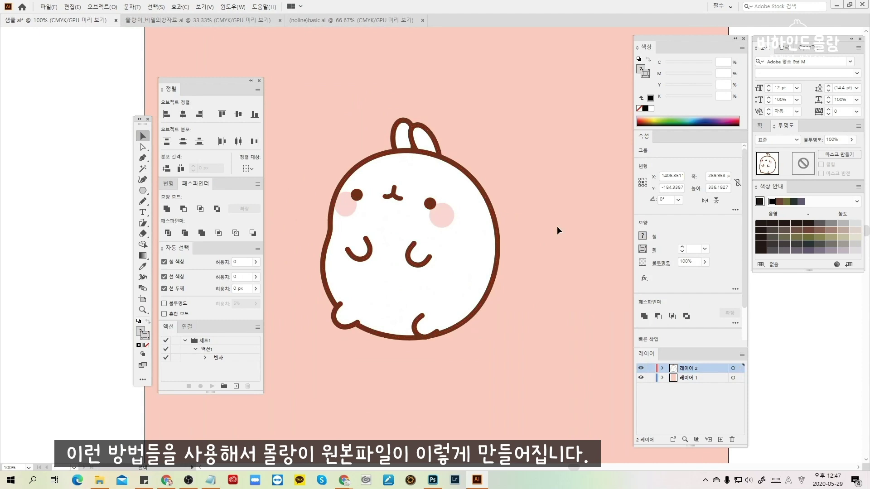
drag(492, 225, 585, 242)
click(530, 124)
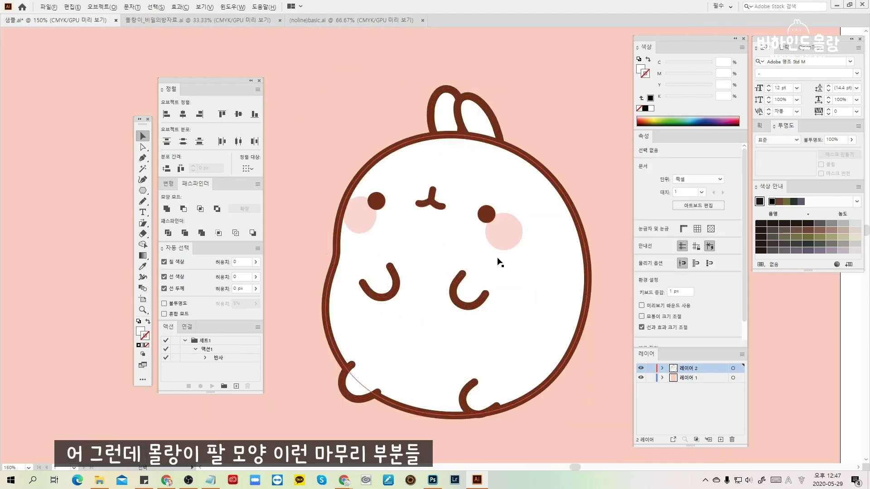
Examine the rounded line ends of the outlined rabbit's arms up close and check the whole character
click(558, 236)
scroll(462, 308, up, 4)
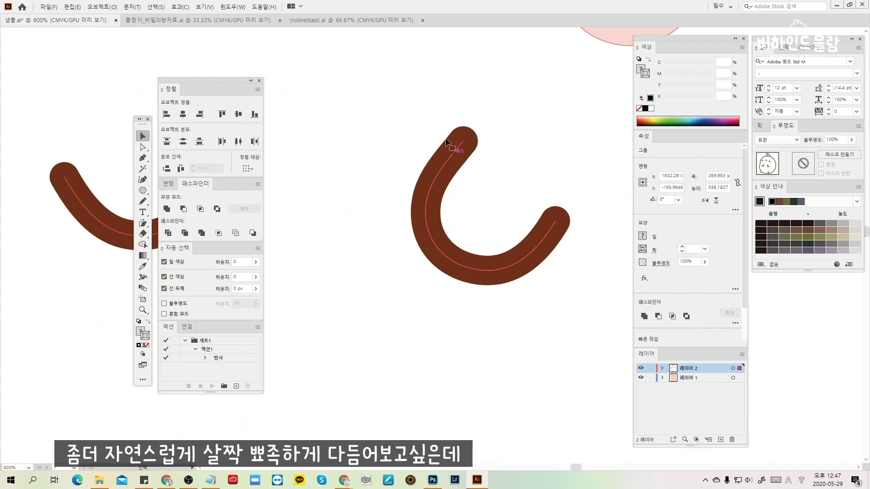
drag(477, 150, 401, 260)
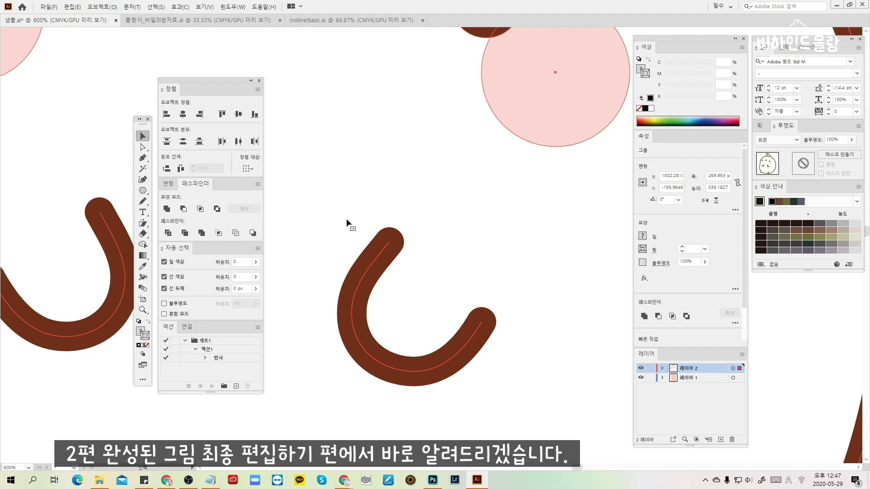
key(ctrl+minus)
key(ctrl+minus)
key(ctrl+minus)
key(ctrl+minus)
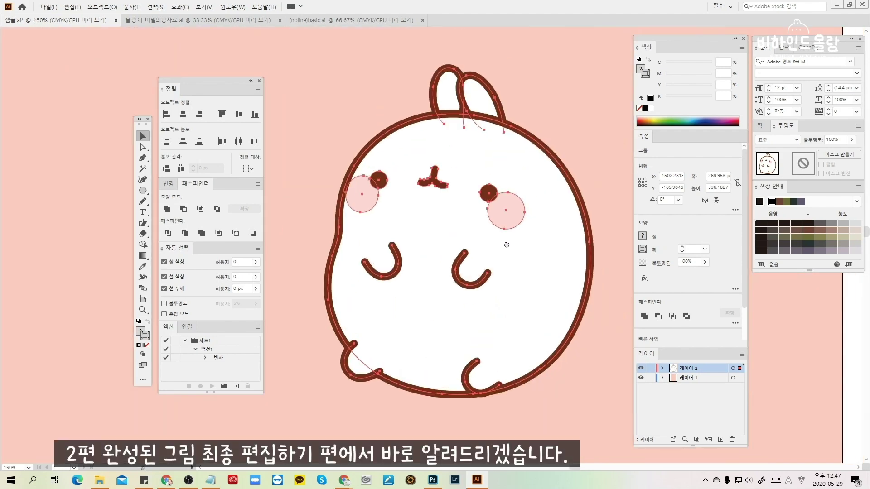
click(578, 102)
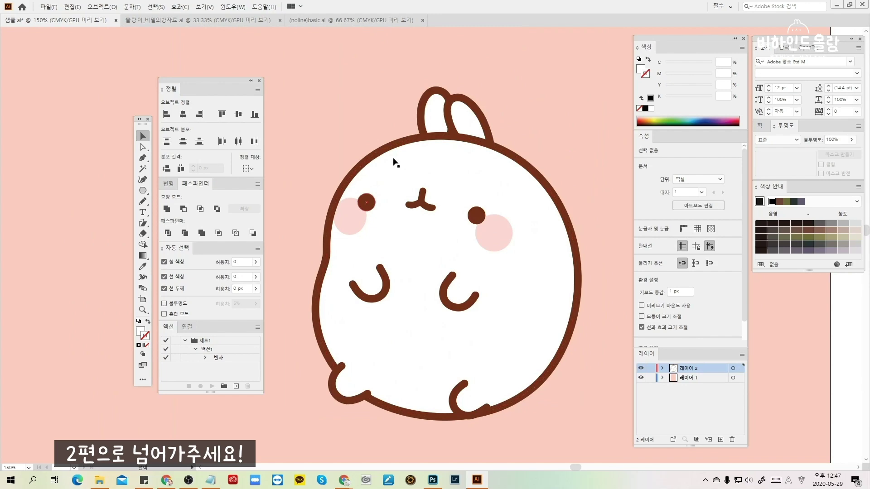